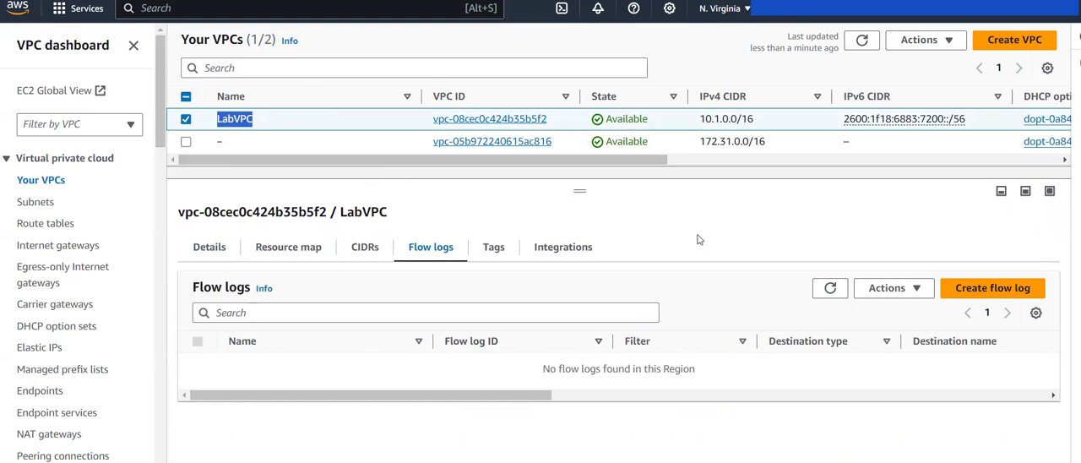
left_click(675, 201)
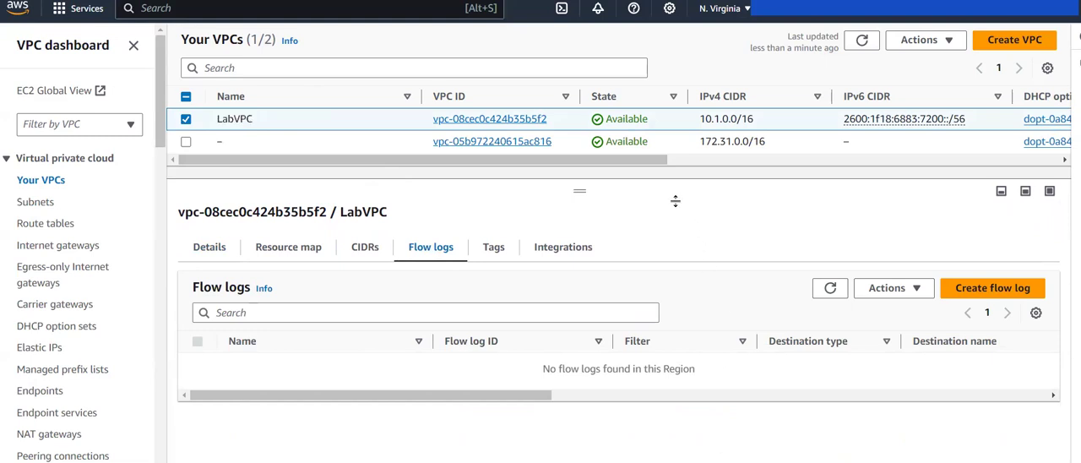
double_click(249, 119)
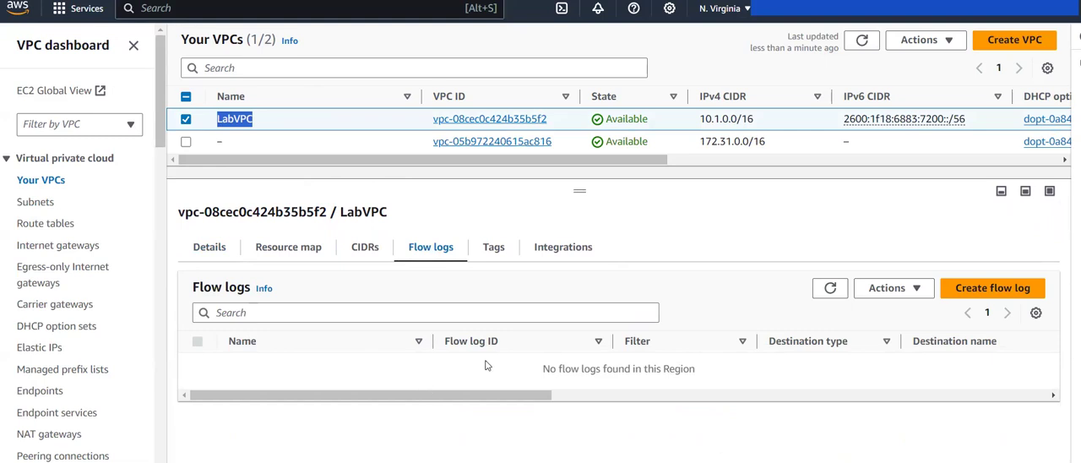
Step: Search the services for s3 and open S3 in a separate browser tab, clearing the search
left_click(278, 10)
type("s3")
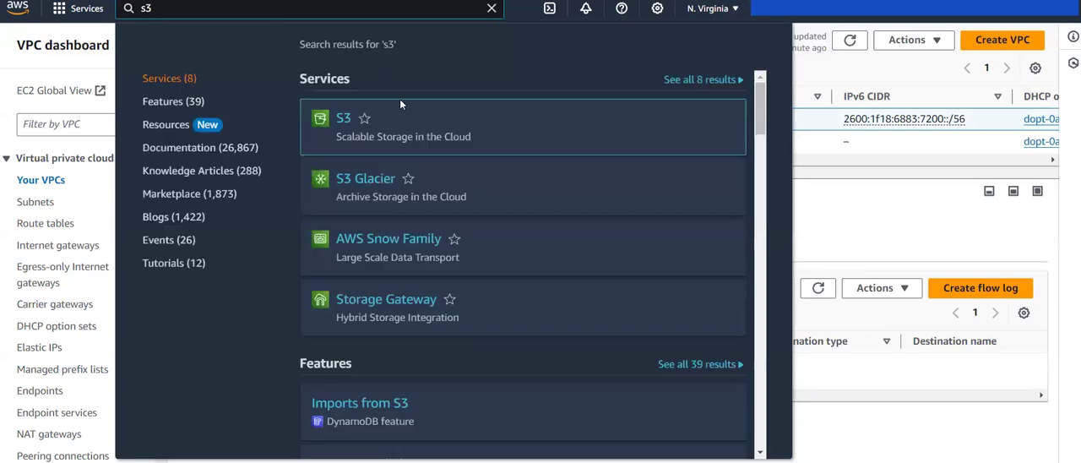
mouse_move(343, 124)
left_click(331, 184)
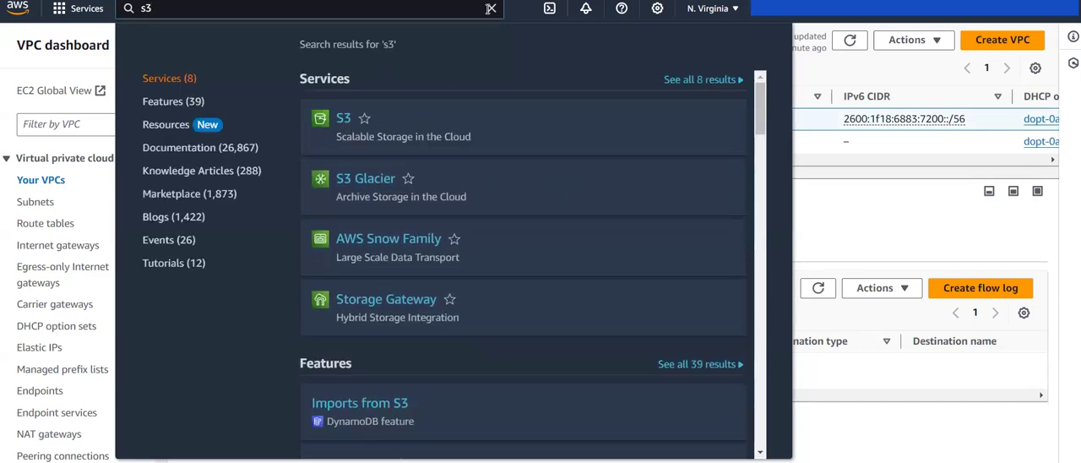
left_click(490, 9)
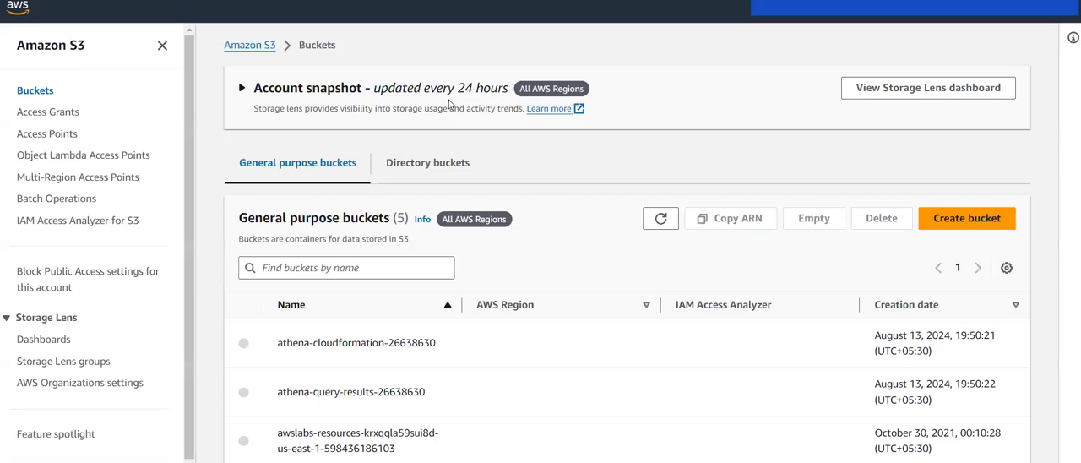
Step: Open the vpc-flow-logs-26638630 bucket and copy its Amazon Resource Name from its properties
scroll(433, 246, "down", 2)
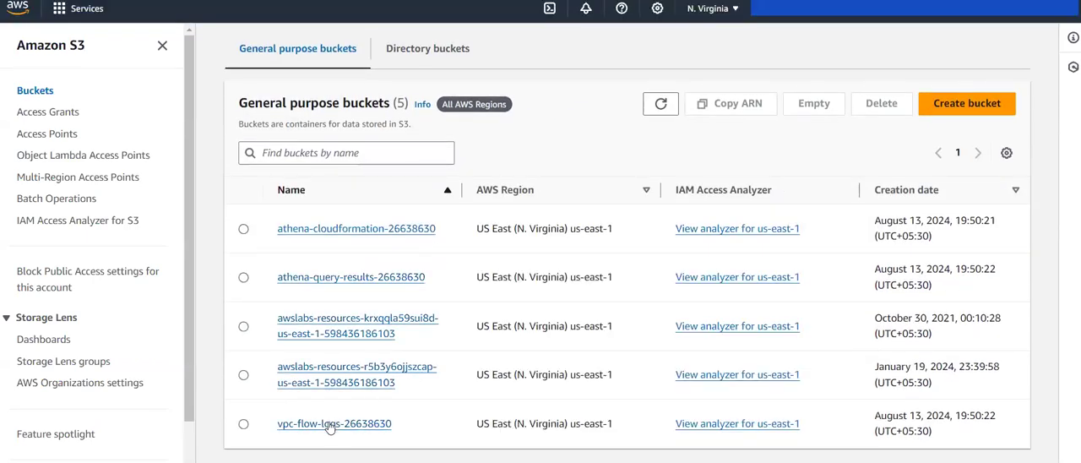
left_click(330, 424)
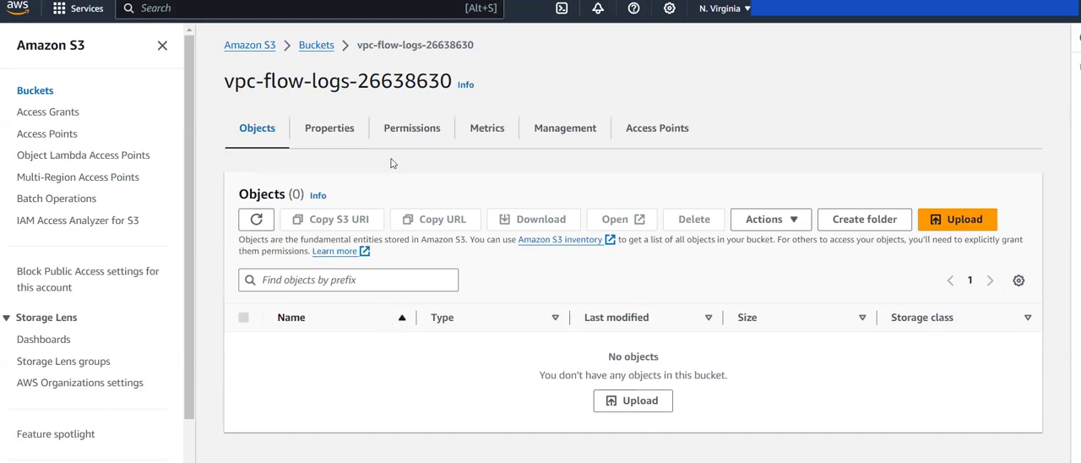
left_click(343, 138)
scroll(423, 222, "down", 1)
scroll(423, 221, "down", 1)
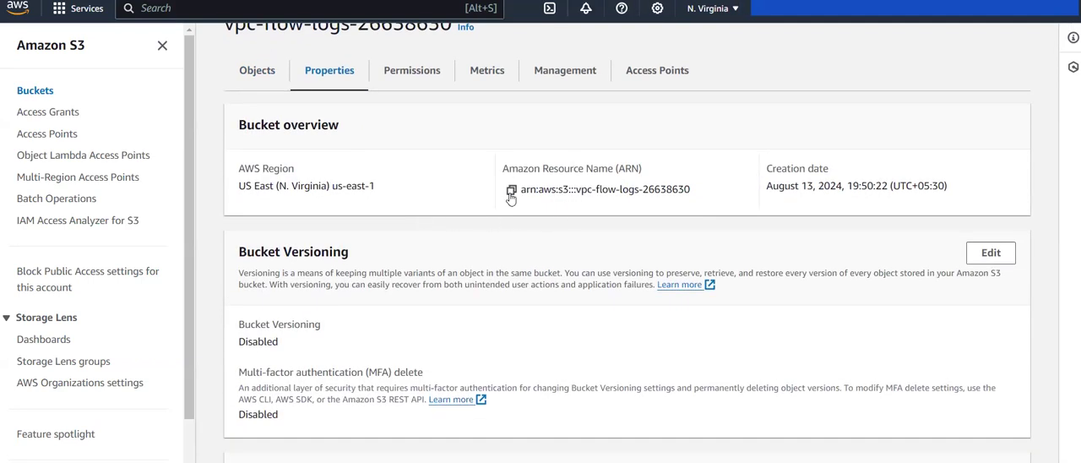
left_click(511, 193)
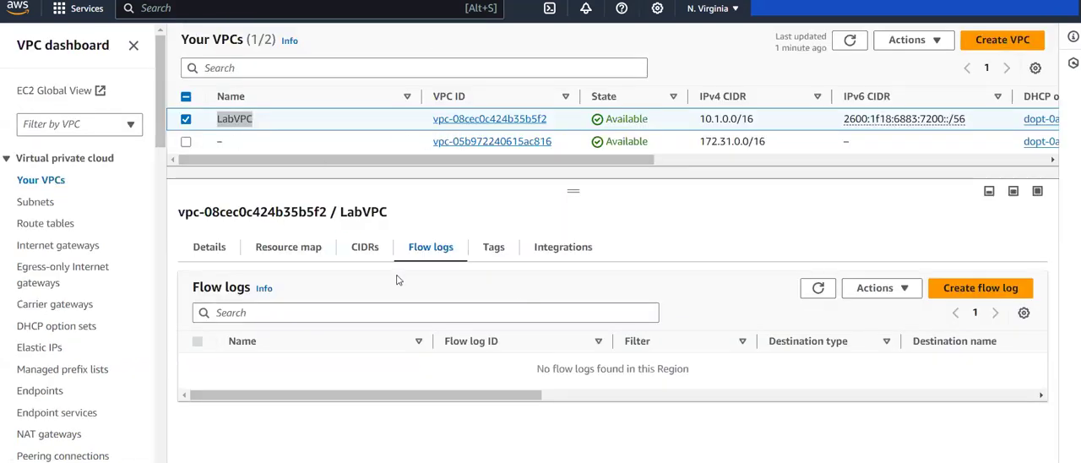
Step: Start creating a flow log for LabVPC and review its filter, maximum aggregation interval and destination options
left_click(961, 293)
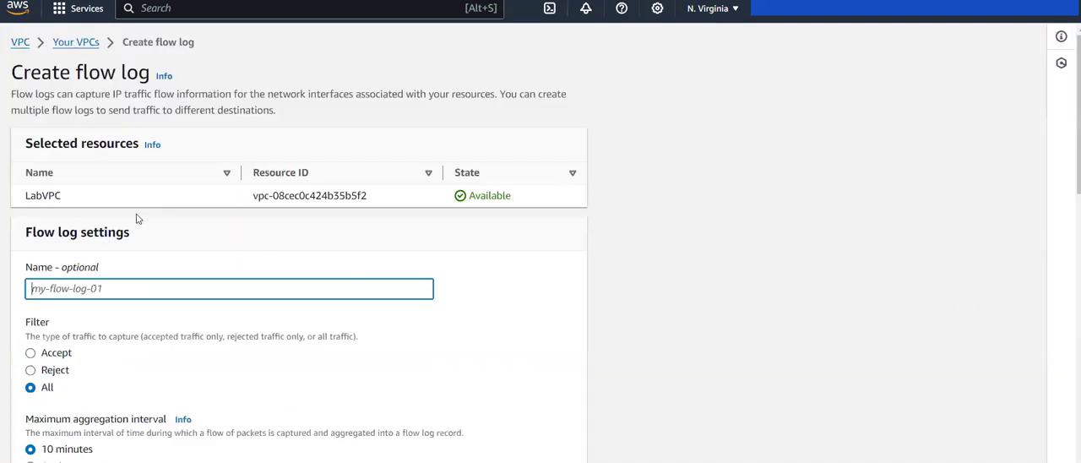
left_click_drag(60, 201, 21, 205)
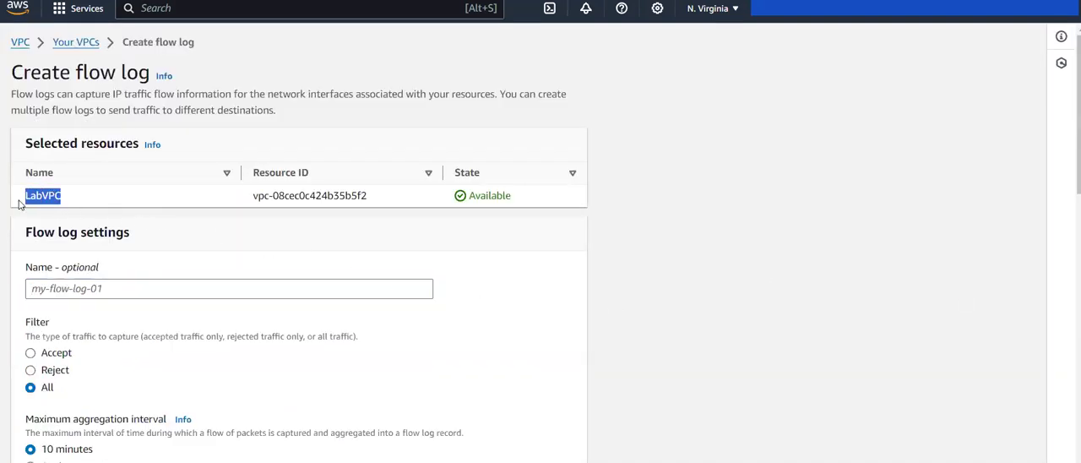
left_click(87, 288)
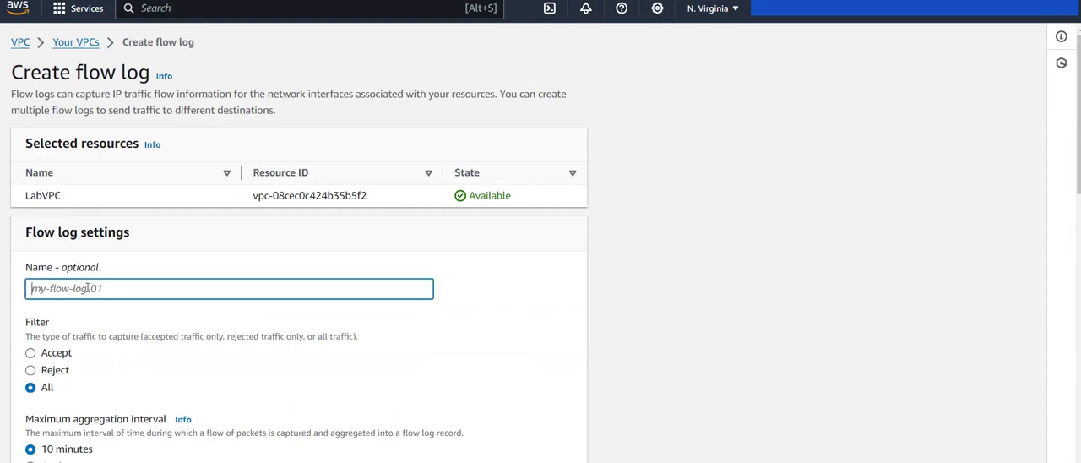
scroll(99, 322, "down", 1)
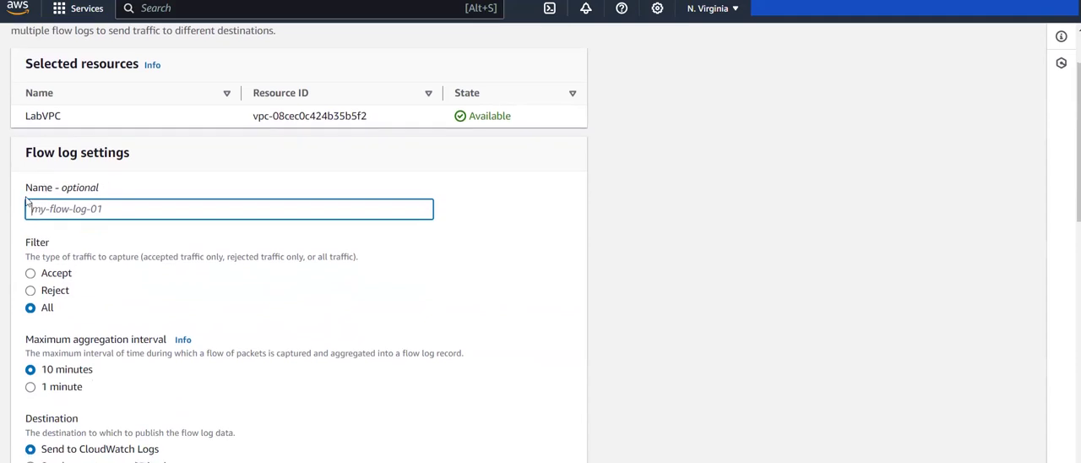
scroll(152, 275, "down", 1)
scroll(153, 272, "down", 1)
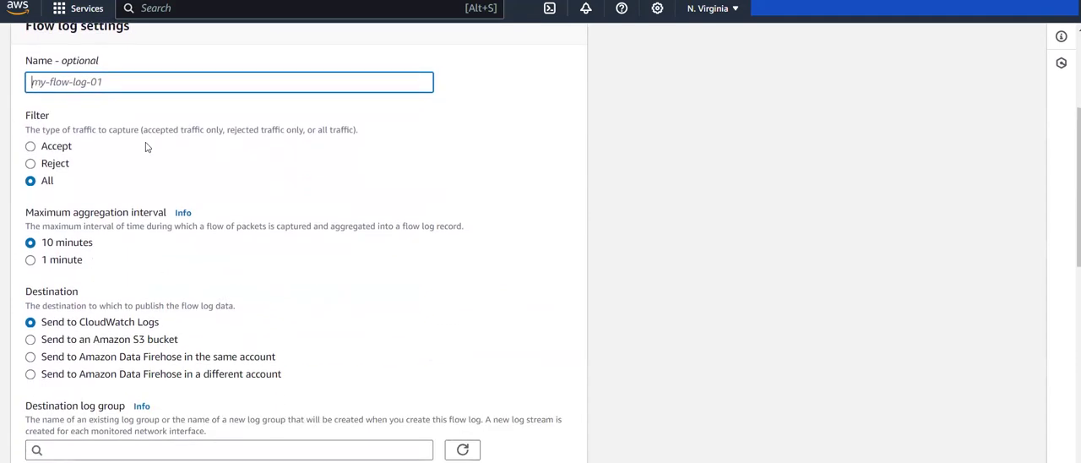
scroll(56, 198, "down", 1)
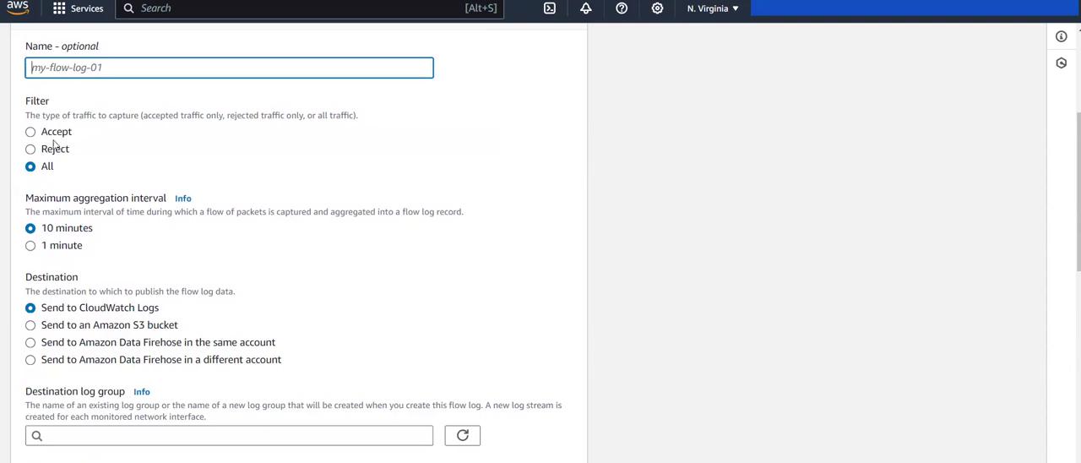
scroll(184, 213, "down", 1)
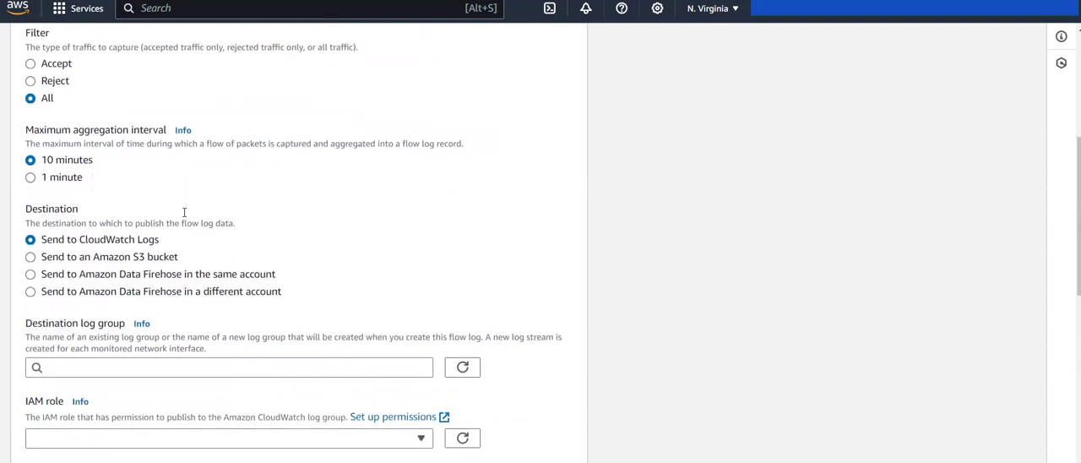
scroll(136, 222, "down", 1)
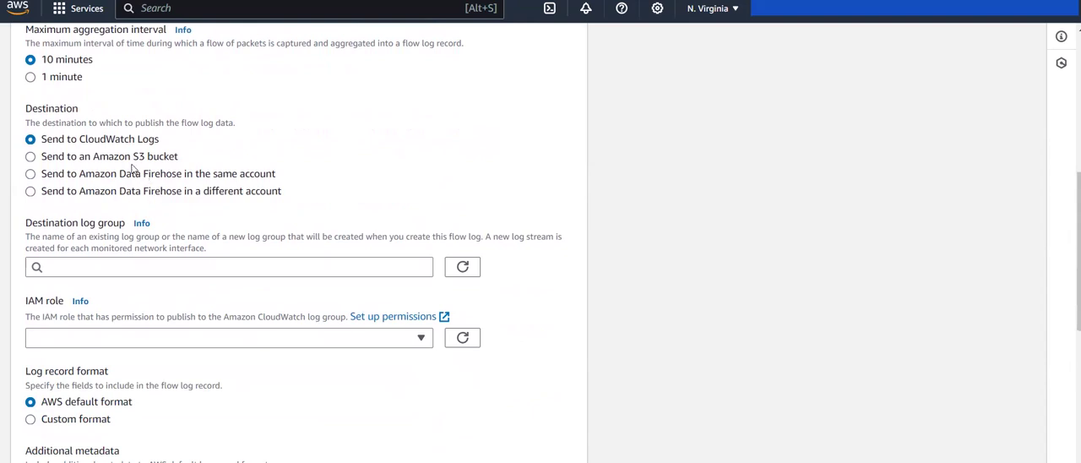
Step: Send the flow log to an Amazon S3 bucket, copying in the ARN arn:aws:s3:::vpc-flow-logs-26638630 from the bucket's properties
left_click(131, 163)
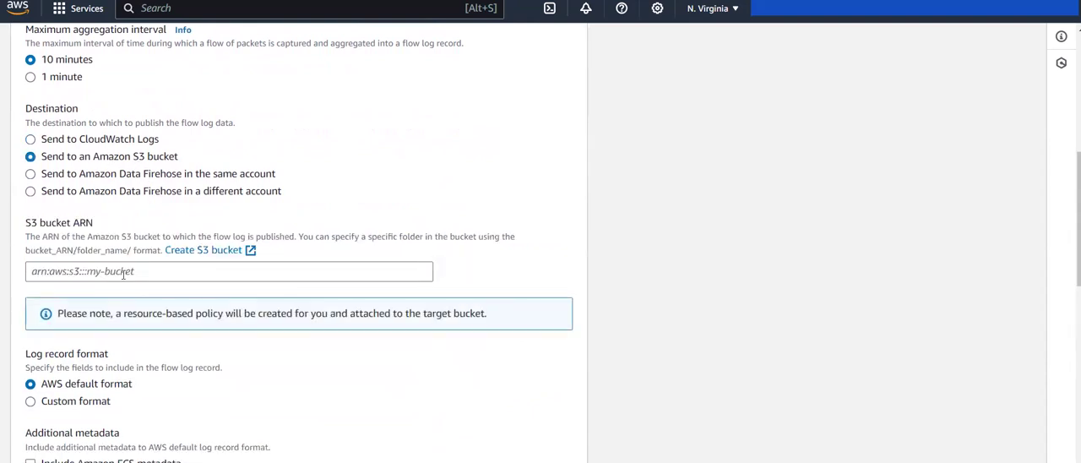
left_click_drag(26, 222, 89, 224)
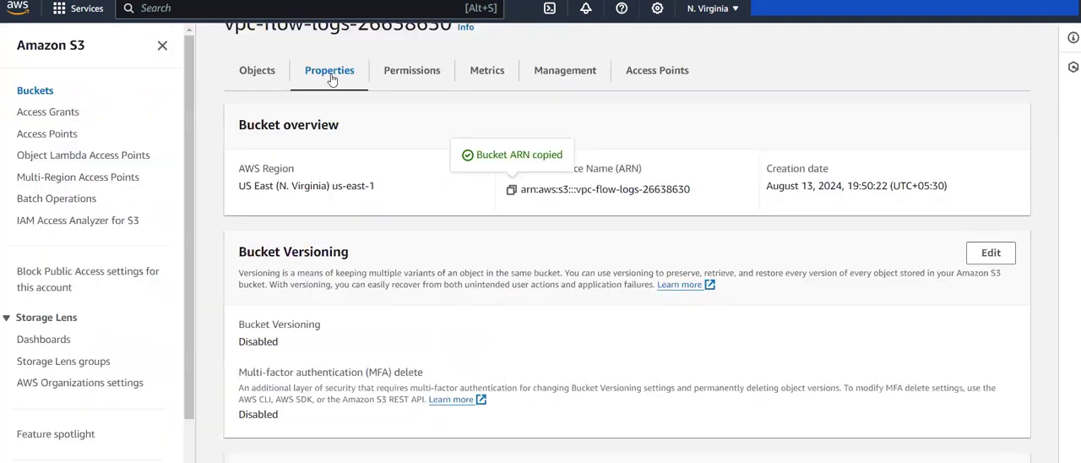
scroll(332, 80, "up", 1)
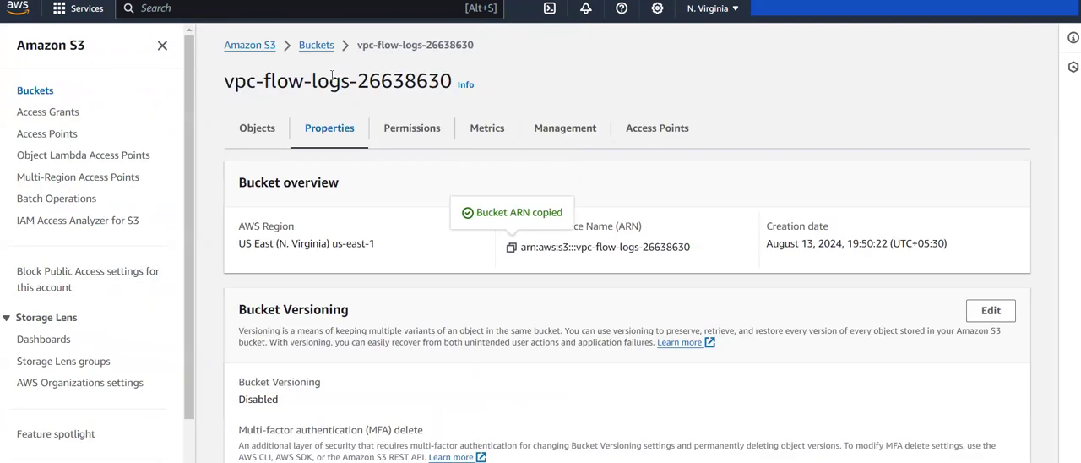
left_click(250, 140)
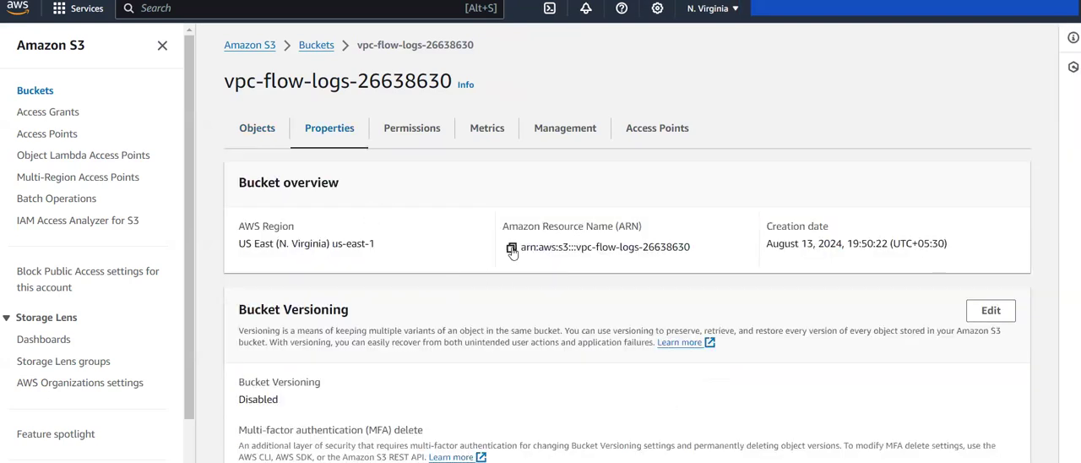
left_click(511, 250)
left_click(380, 0)
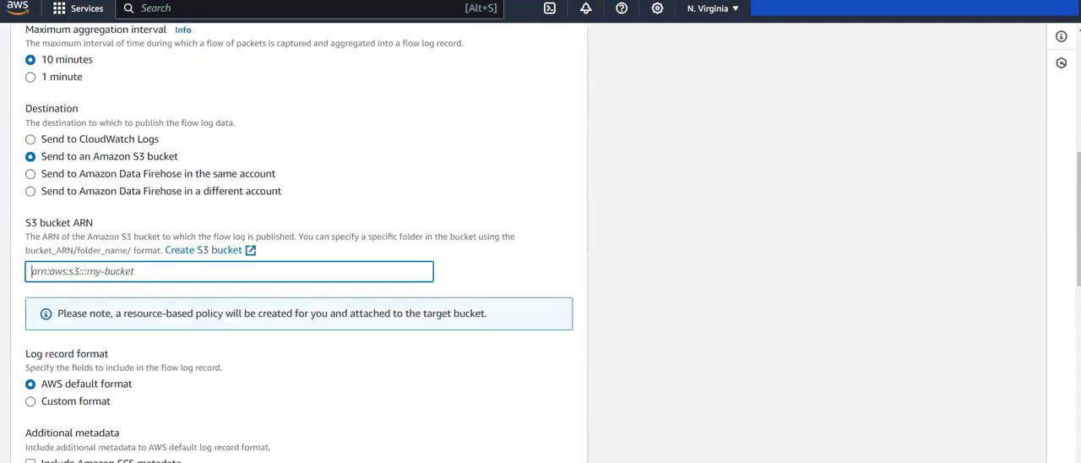
key("ctrl+v")
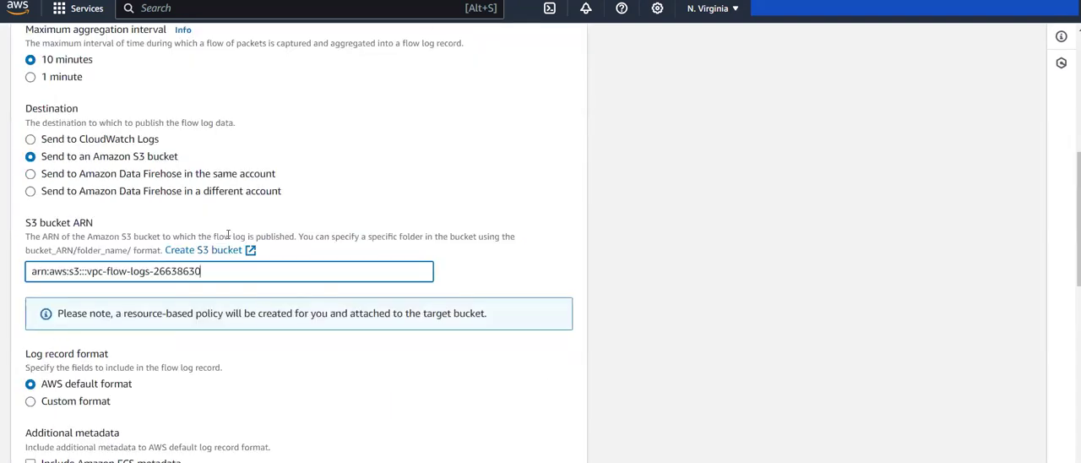
Step: Switch the log record format to Custom format and include all available attributes
scroll(267, 304, "down", 2)
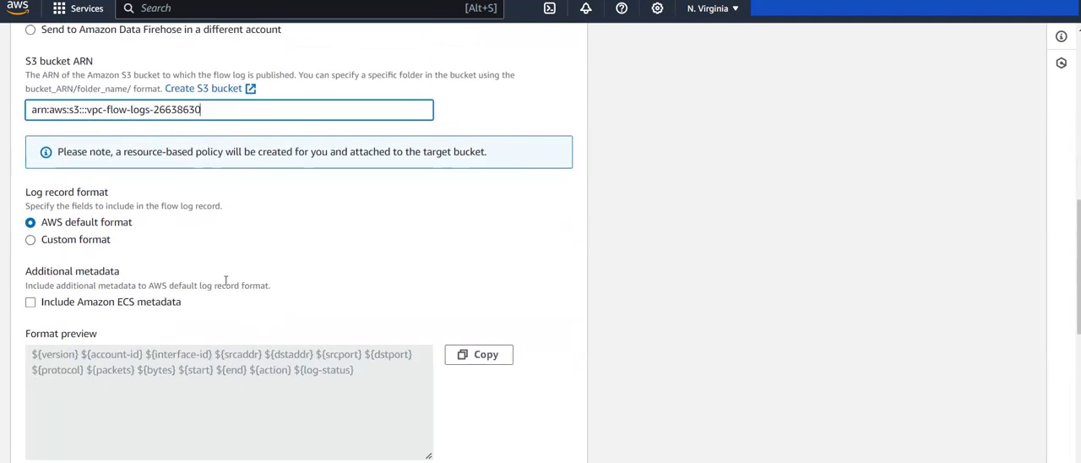
left_click_drag(38, 197, 119, 192)
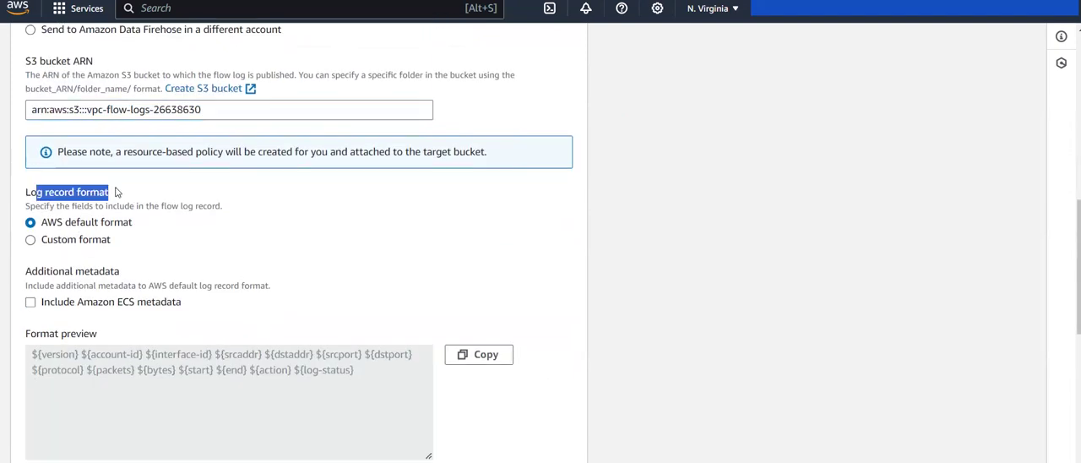
left_click(89, 247)
scroll(87, 250, "down", 2)
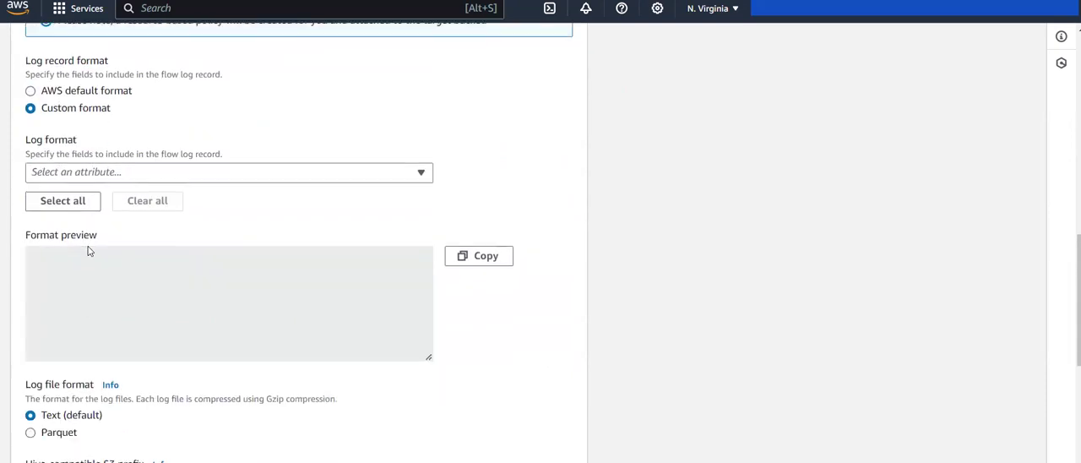
left_click(82, 209)
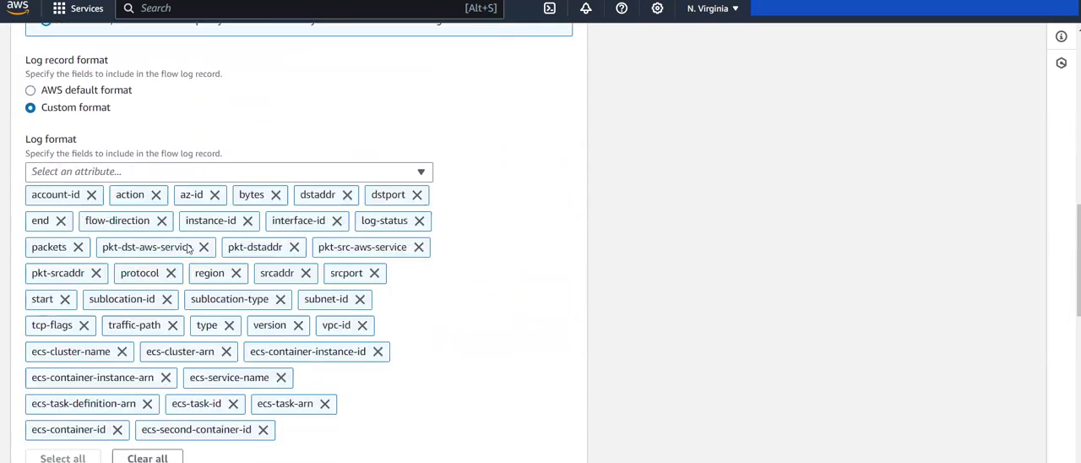
Step: Remove every attribute starting with ecs- from the custom log format, keeping account-id through vpc-id
scroll(253, 245, "down", 2)
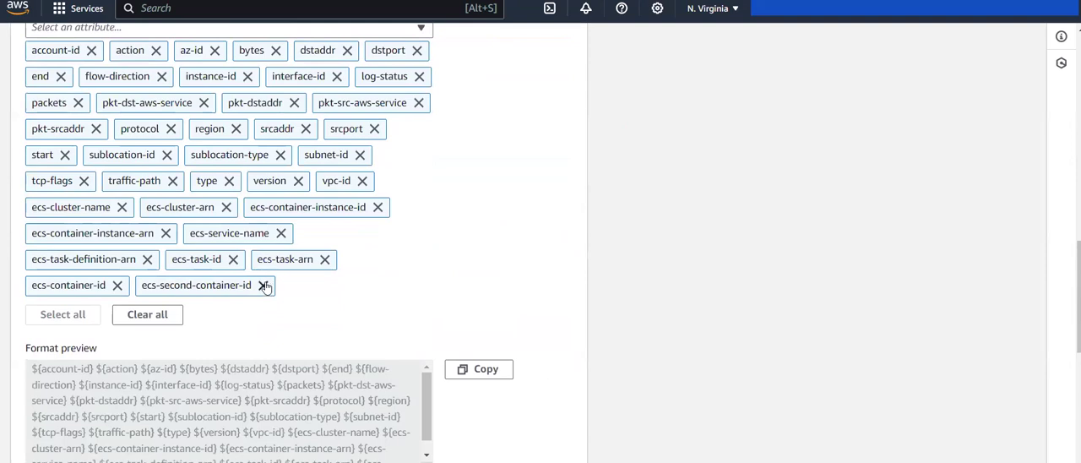
left_click(263, 286)
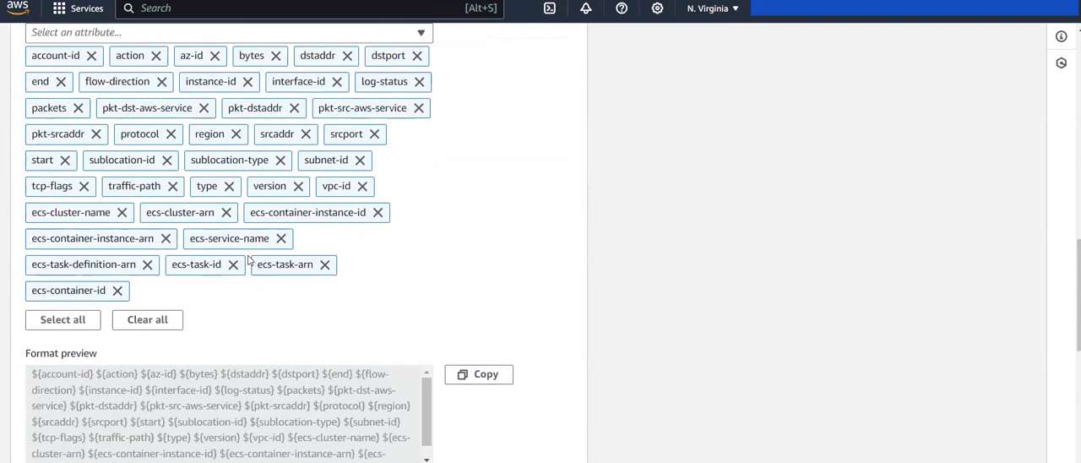
left_click(167, 238)
left_click(122, 214)
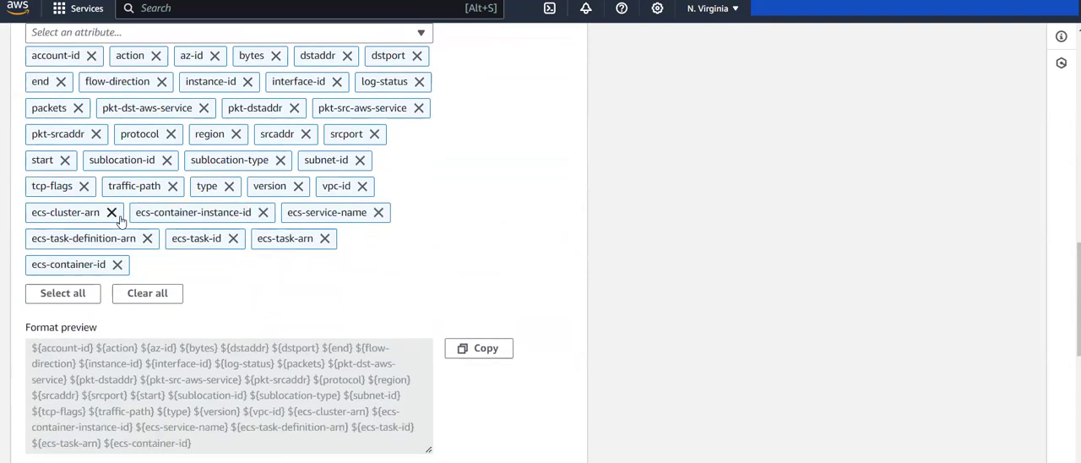
left_click(114, 214)
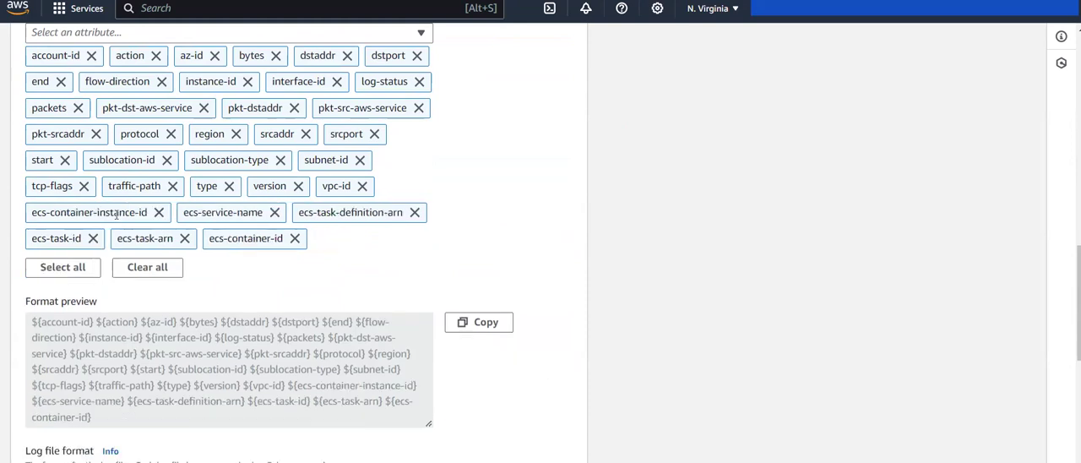
left_click(159, 213)
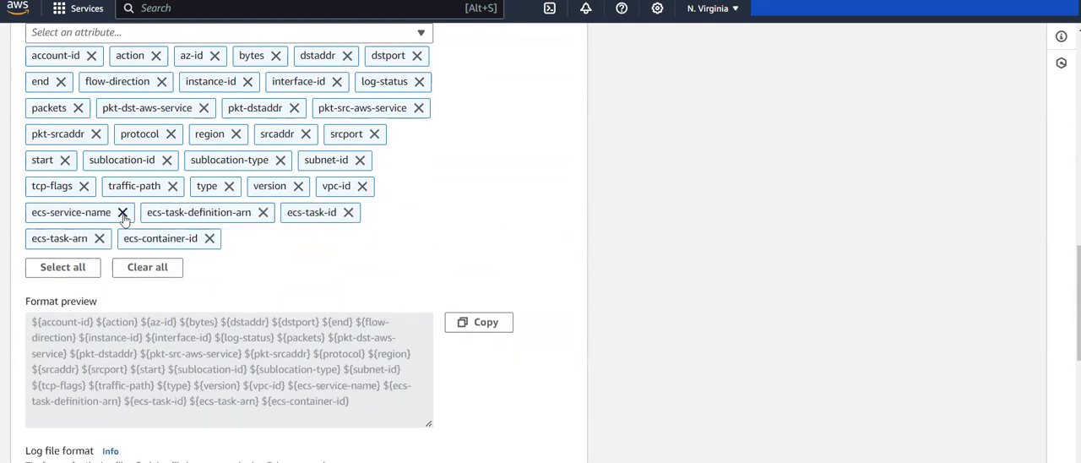
left_click(123, 217)
left_click(145, 213)
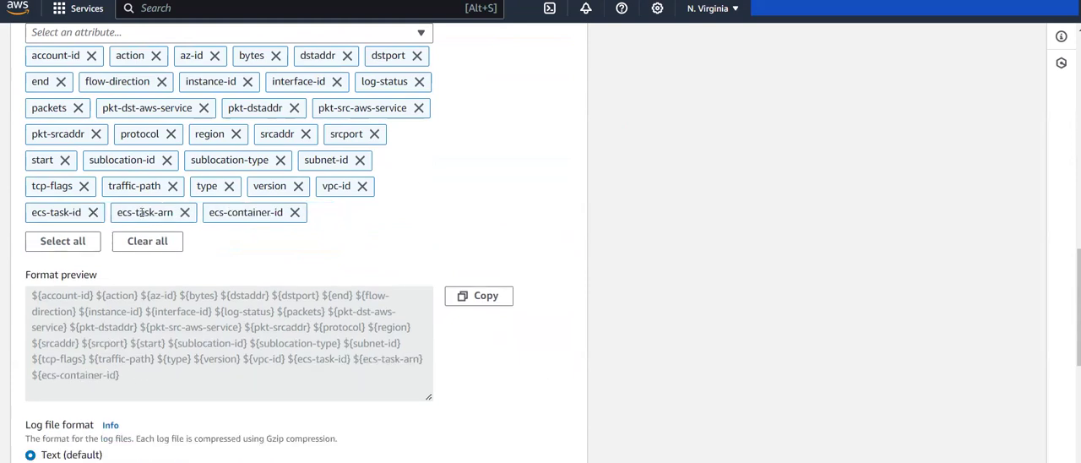
left_click(93, 213)
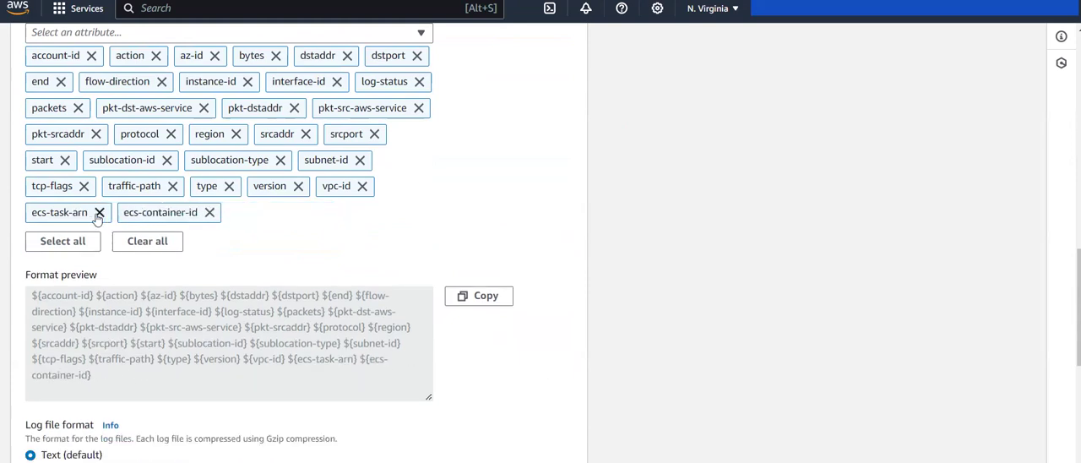
left_click(99, 213)
left_click(117, 213)
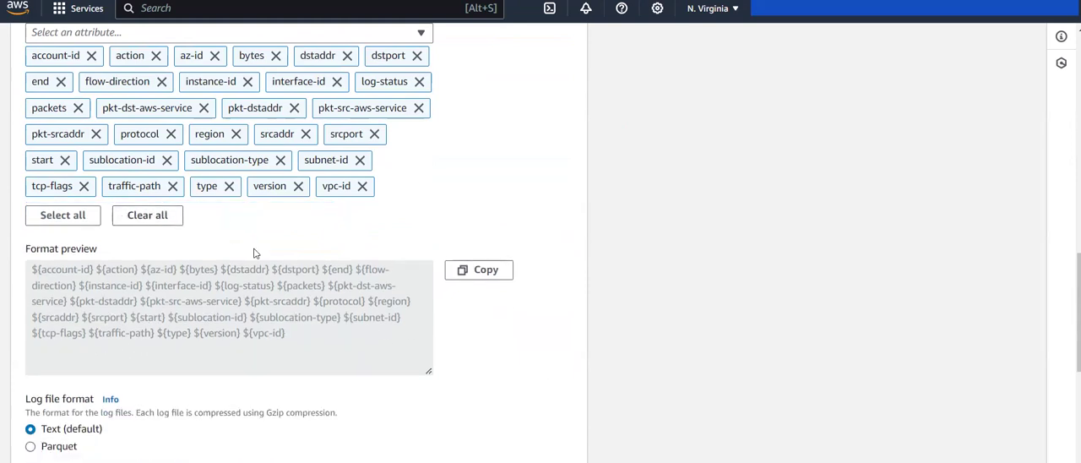
Step: Create the flow log with the Text log file format, no Hive-compatible prefix and partitioning every 24 hours
scroll(255, 253, "up", 1)
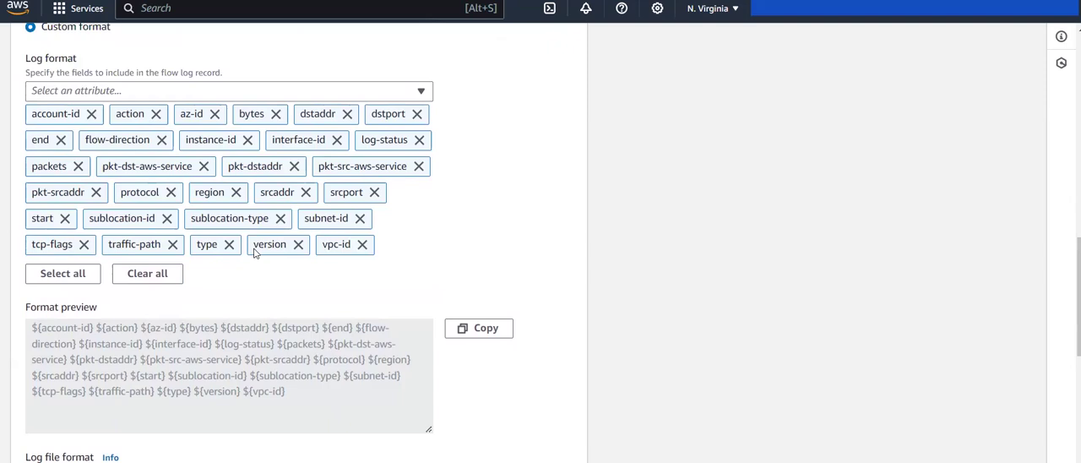
scroll(254, 253, "down", 4)
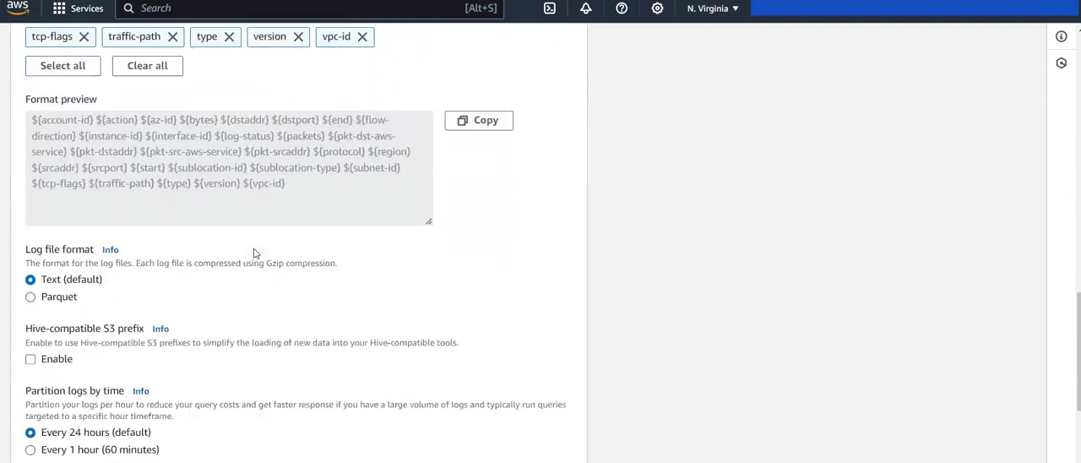
scroll(255, 253, "down", 1)
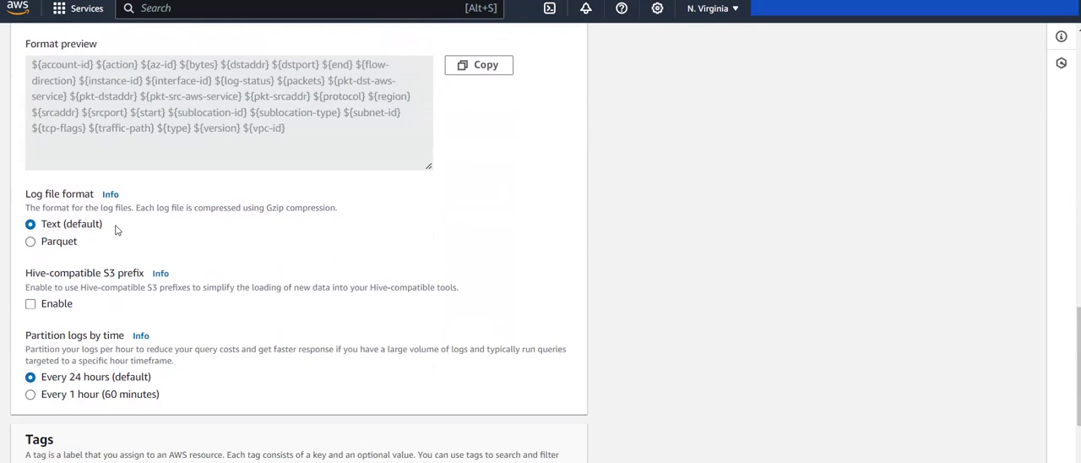
scroll(117, 230, "down", 3)
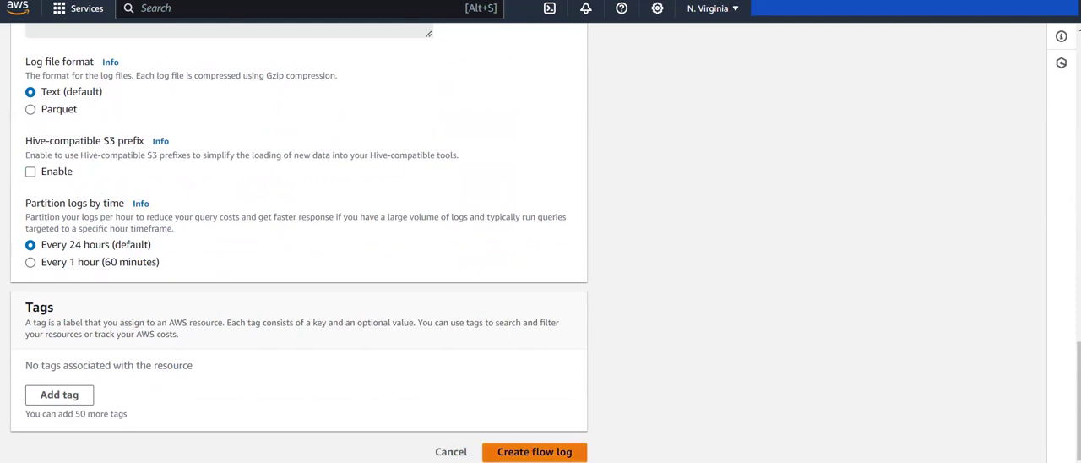
left_click(535, 452)
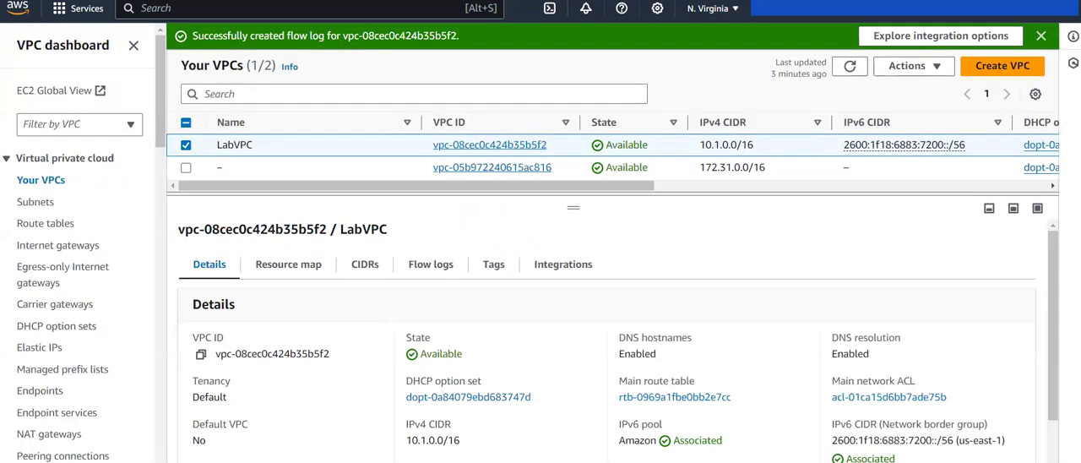
Step: Review the new flow log of LabVPC, including its destination, aggregation interval, status and log line format
left_click(406, 263)
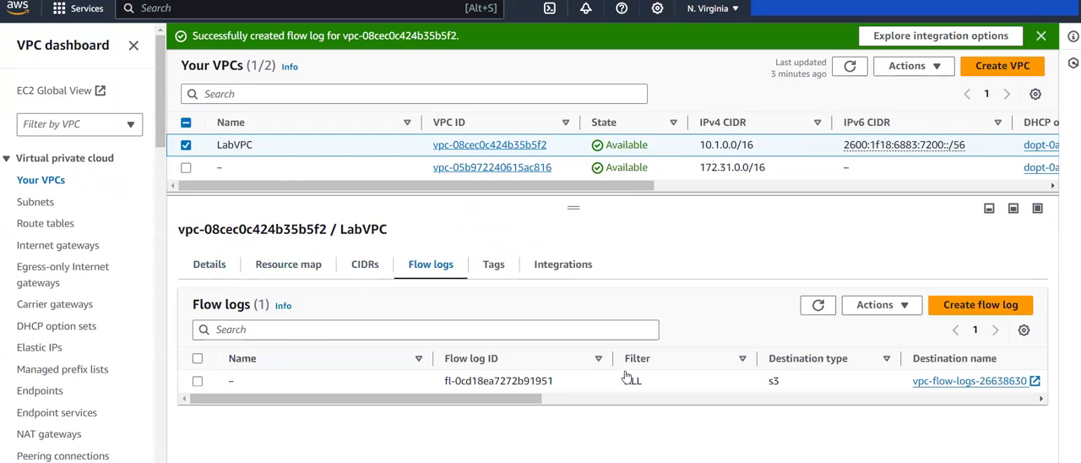
scroll(626, 377, "right", 10)
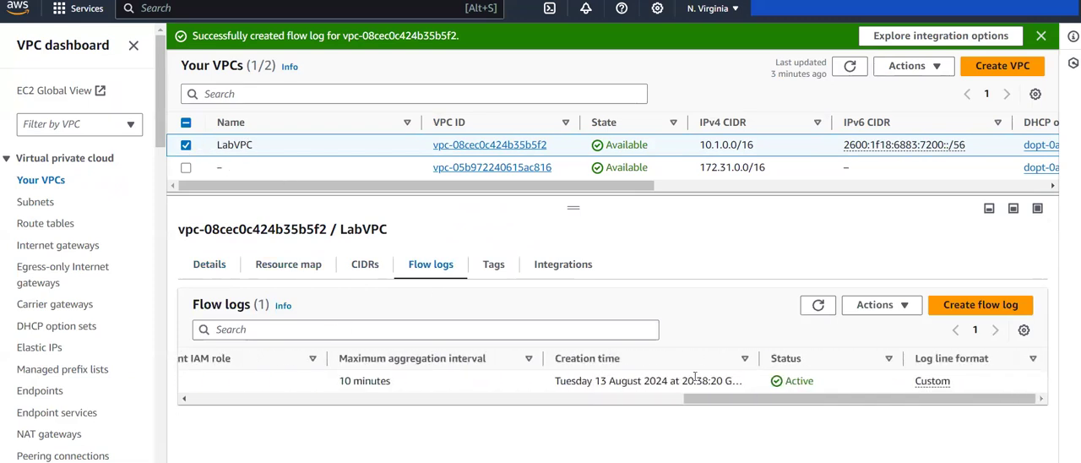
double_click(811, 364)
left_click(727, 418)
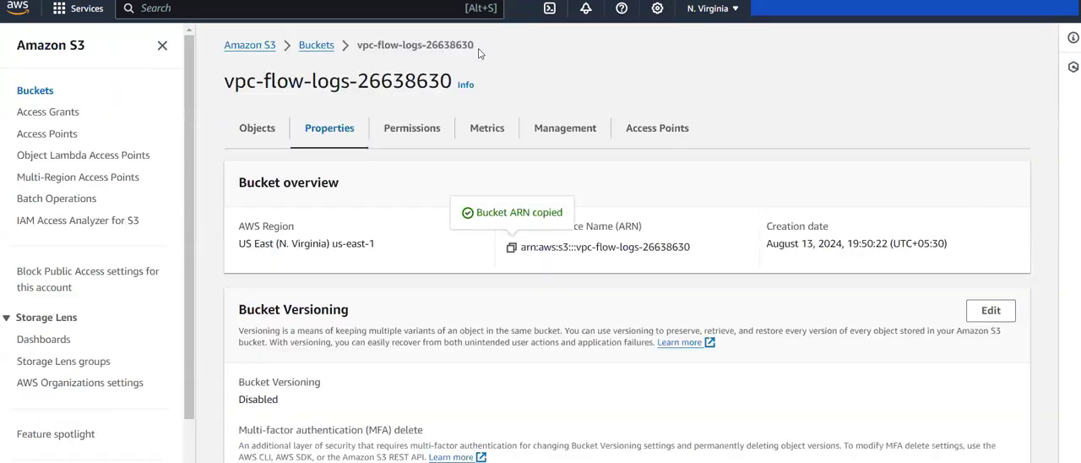
Step: Refresh the objects in the vpc-flow-logs-26638630 bucket and check the account folder inside AWSLogs for delivered log files
left_click(258, 129)
left_click(255, 221)
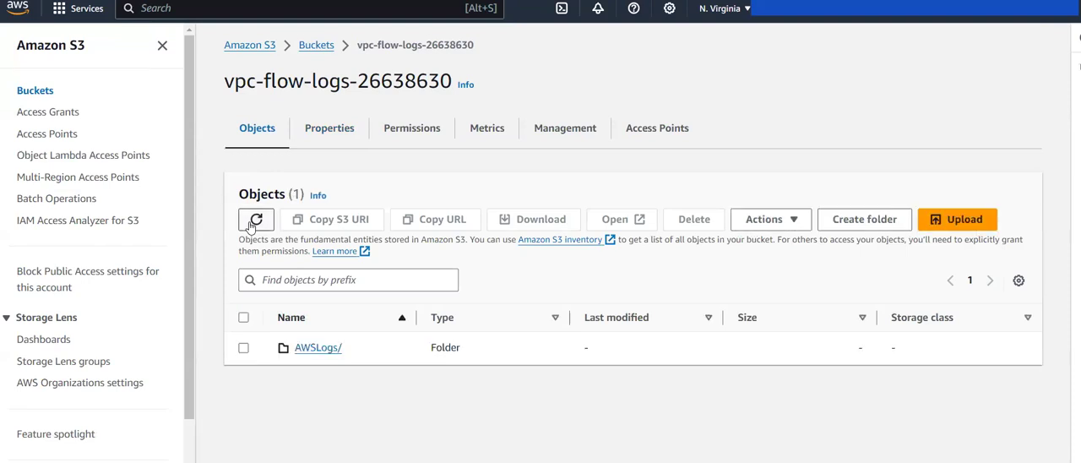
left_click(309, 350)
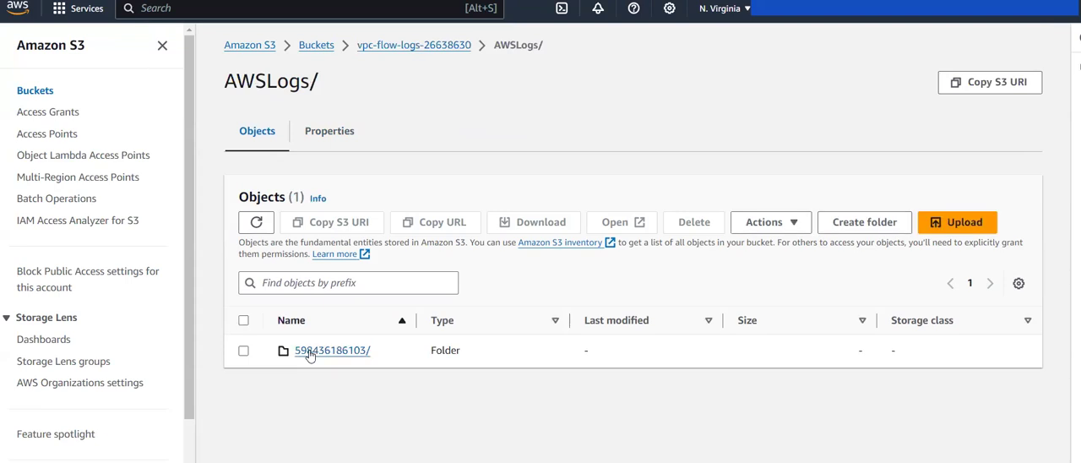
left_click(309, 351)
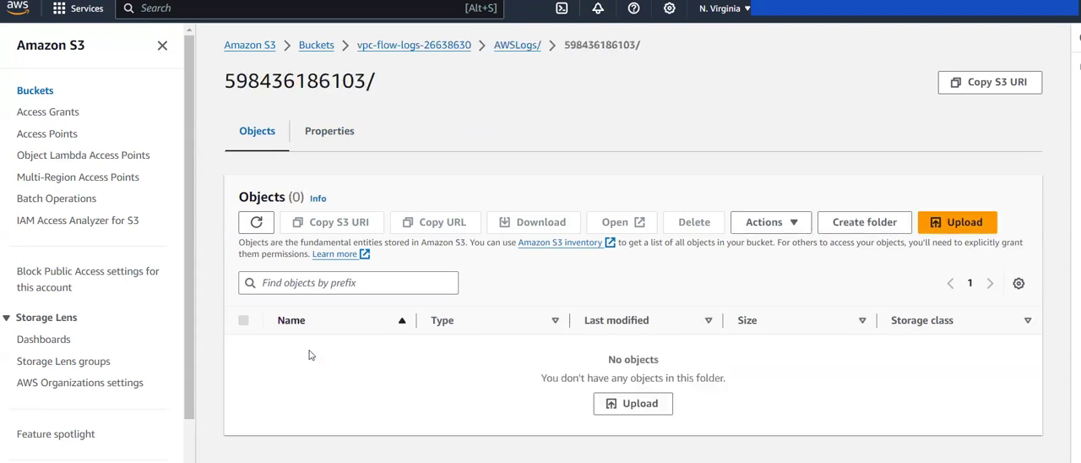
left_click(257, 223)
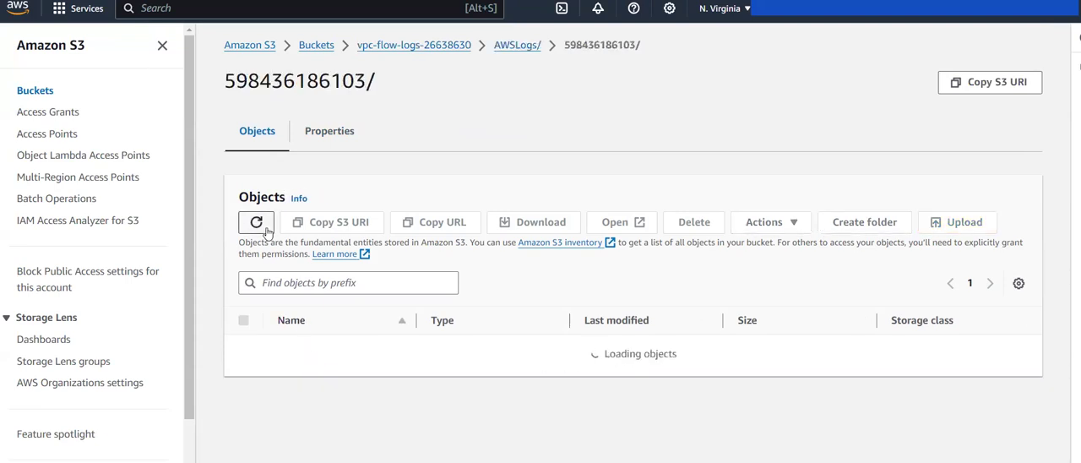
left_click(265, 228)
left_click(268, 232)
key("alt+Left")
Step: Switch to the VPC Flow logs Analytics Dashboards diagram and review the flow from Amazon S3 to Athena and QuickSight
scroll(268, 232, "left", 5)
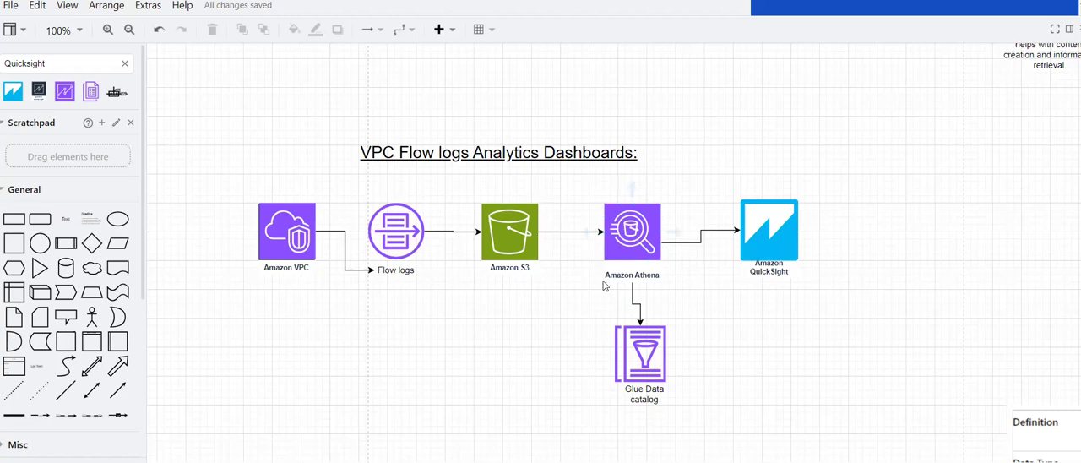
left_click(518, 247)
left_click(441, 295)
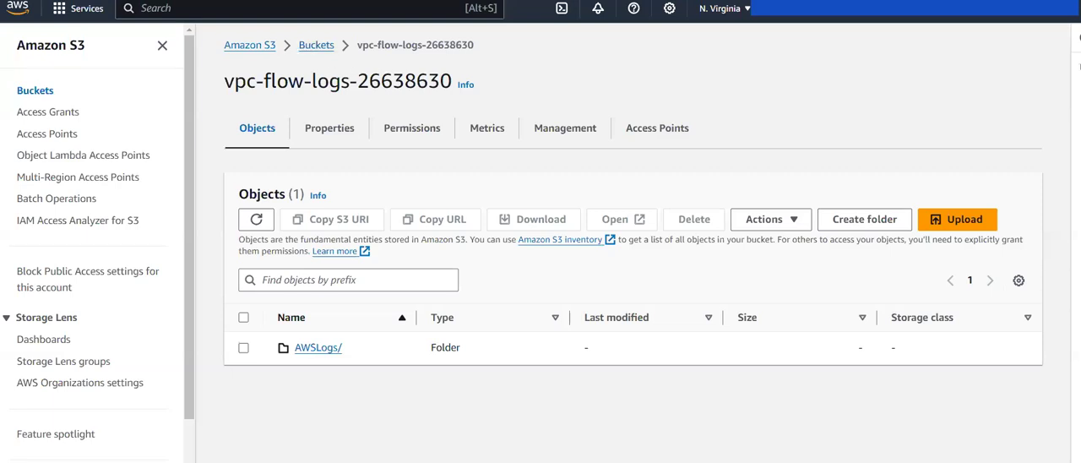
Step: Return to the VPC console, select LabVPC's flow log and start generating its Athena integration
left_click(422, 0)
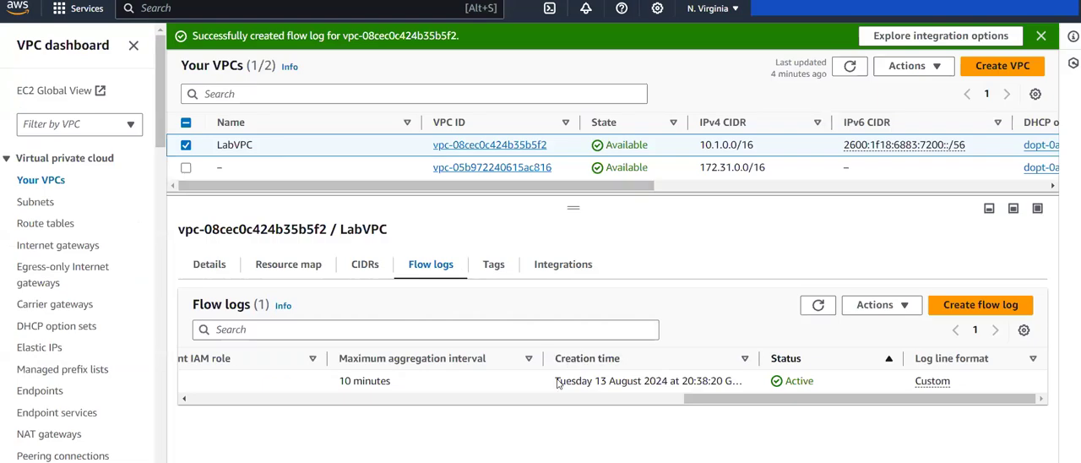
scroll(488, 386, "left", 3)
scroll(488, 386, "left", 10)
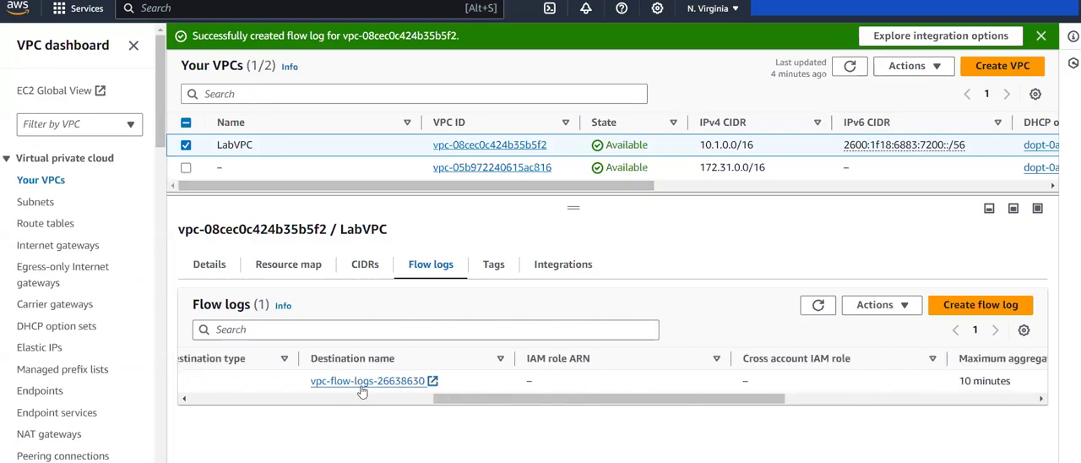
left_click(281, 382)
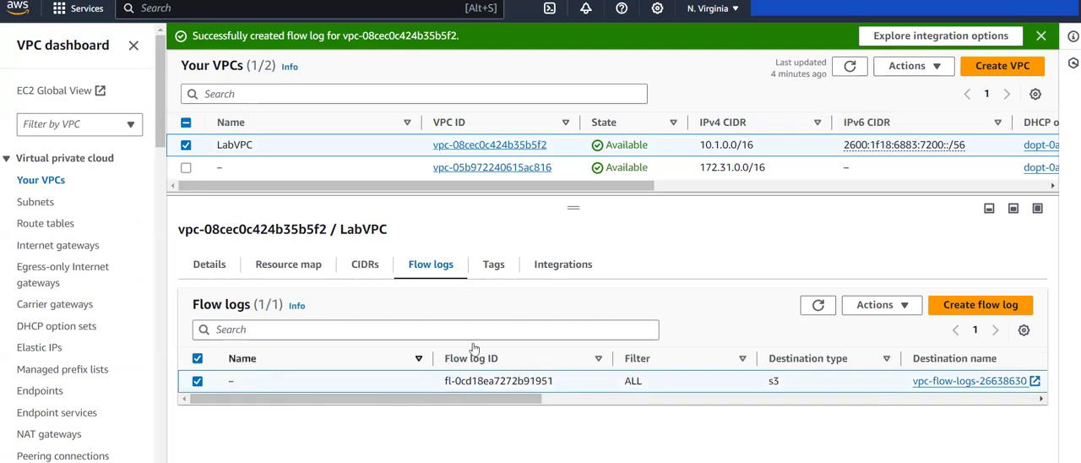
left_click(874, 305)
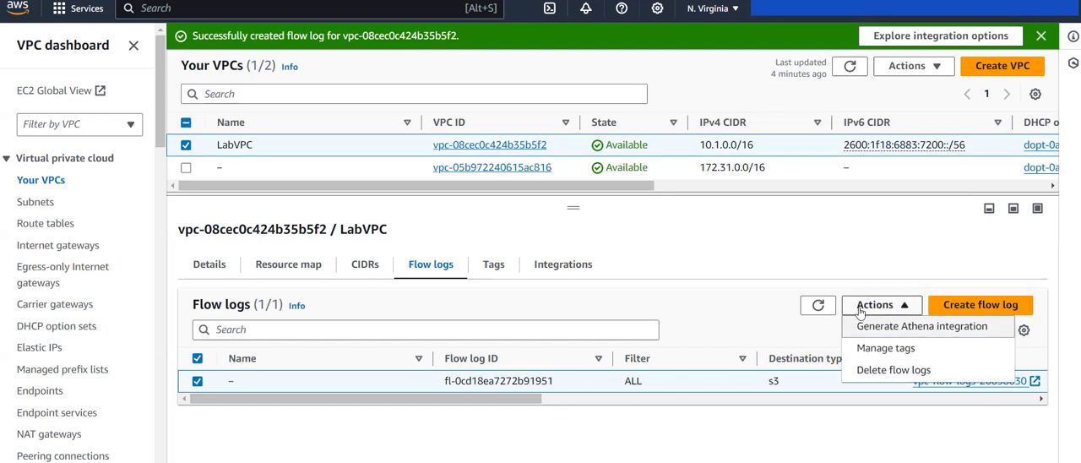
left_click(901, 329)
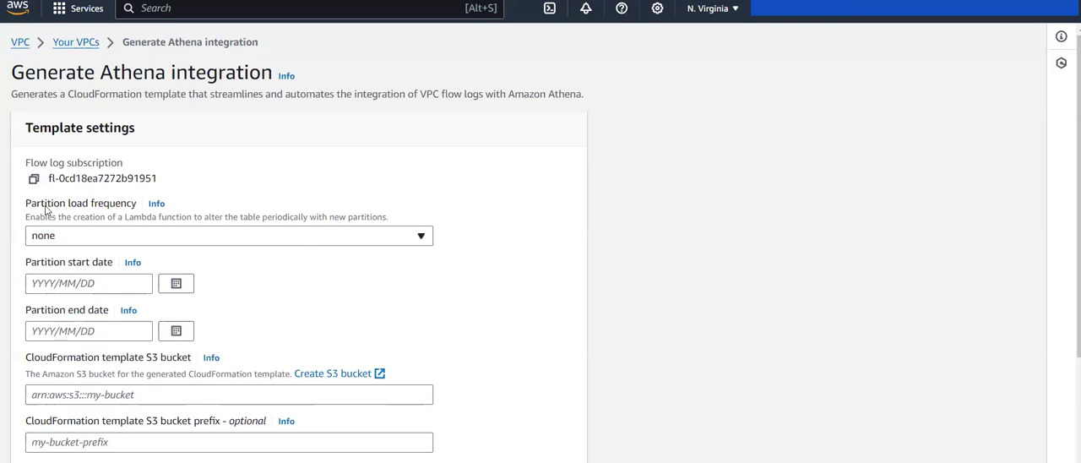
Step: Set the partition load frequency of the Athena integration to Daily
left_click_drag(23, 204, 125, 218)
left_click(296, 206)
left_click(291, 237)
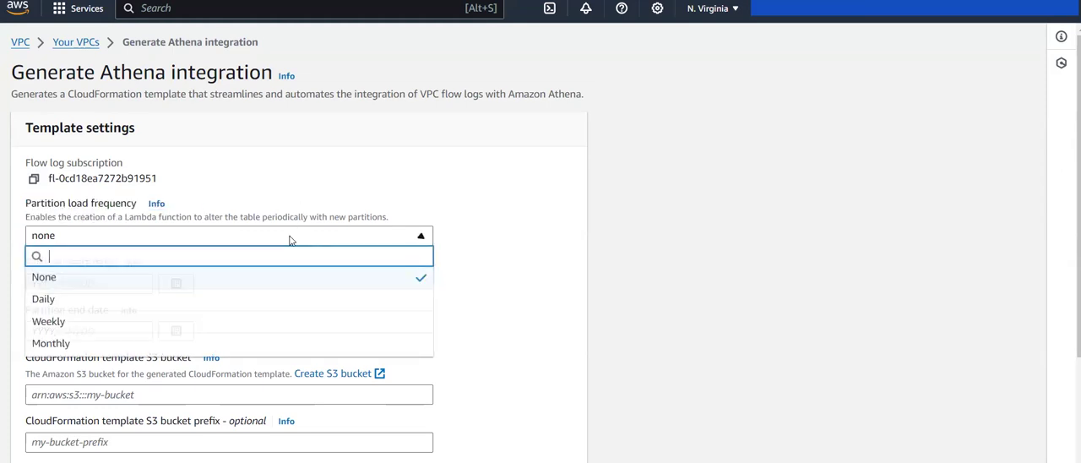
left_click(156, 301)
scroll(157, 303, "down", 1)
scroll(157, 303, "down", 1)
scroll(157, 301, "up", 2)
scroll(157, 299, "down", 2)
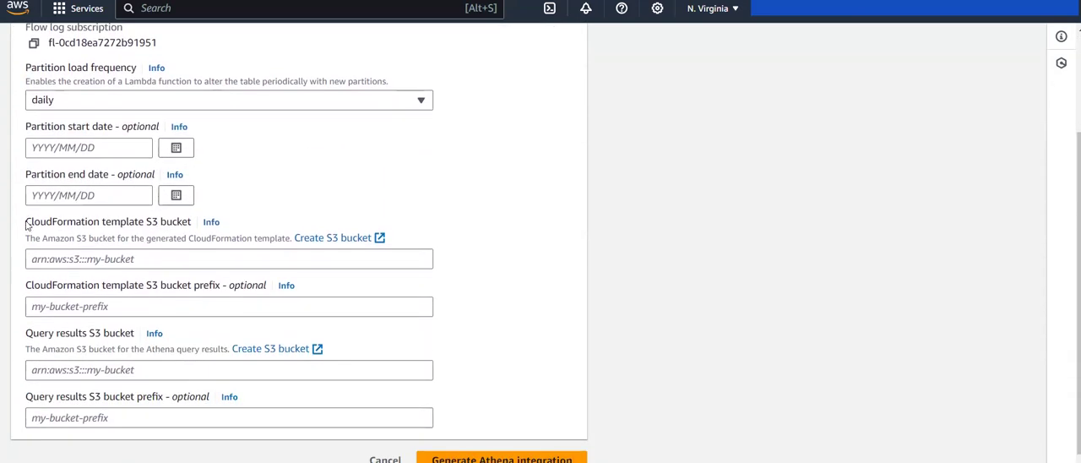
Step: Examine the CloudFormation template S3 bucket setting and the Athena and Glue Data catalog part of the architecture diagram
left_click_drag(26, 224, 190, 227)
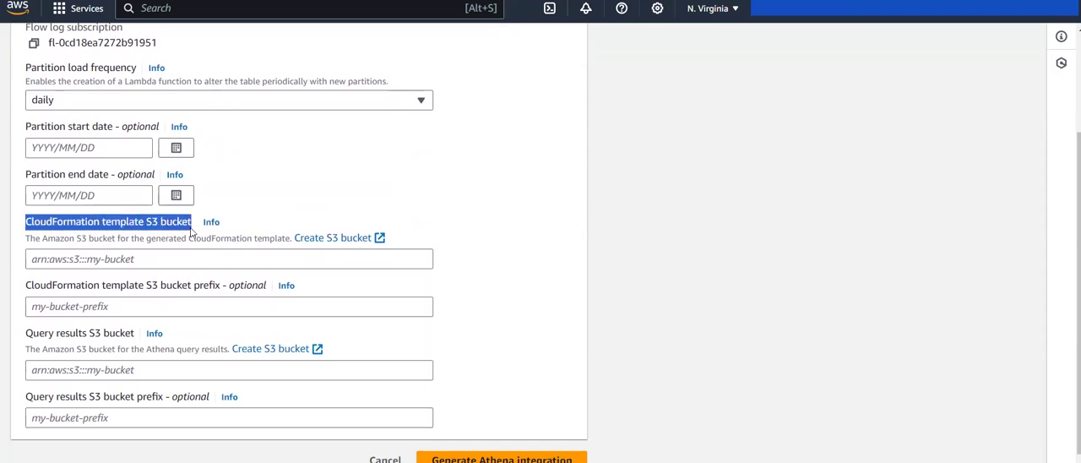
left_click(190, 227)
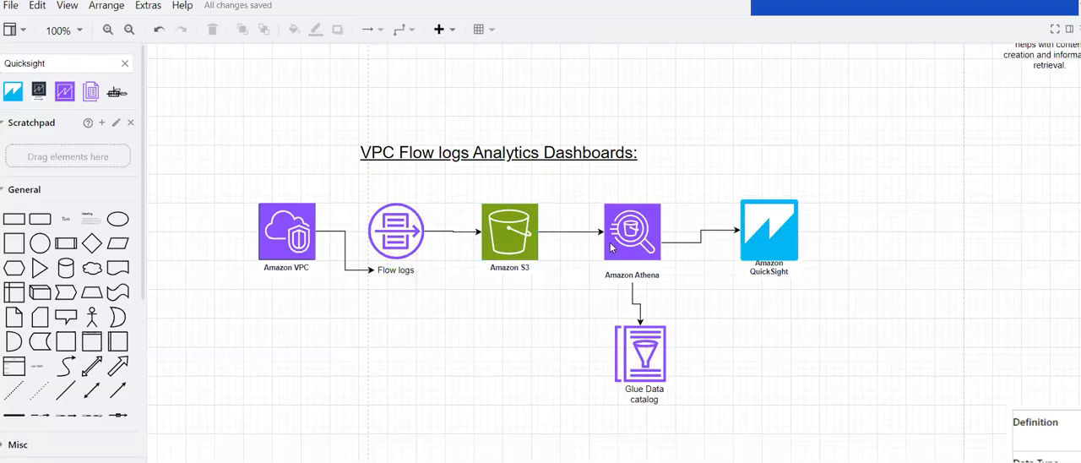
left_click(615, 239)
left_click(516, 225)
left_click(655, 237)
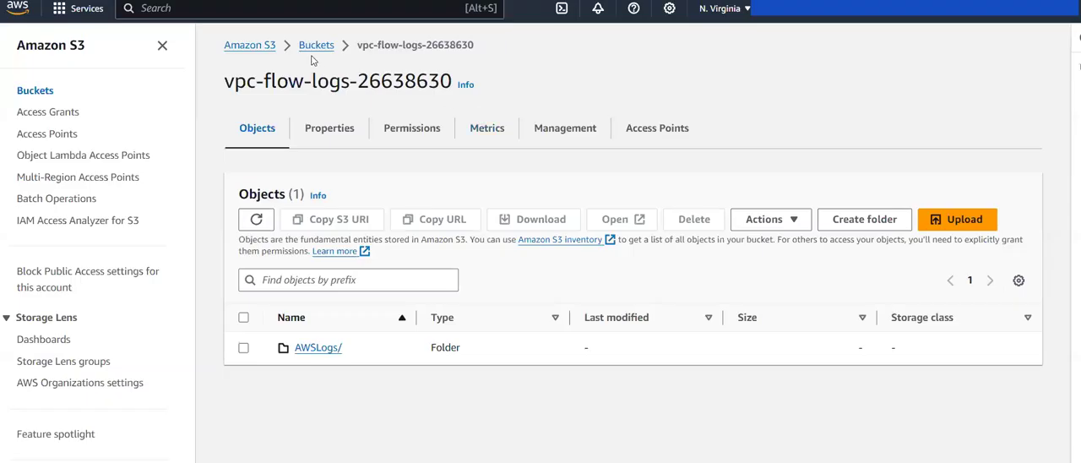
Step: Open the athena-cloudformation-26638630 bucket from the S3 bucket list and check its objects
left_click(306, 47)
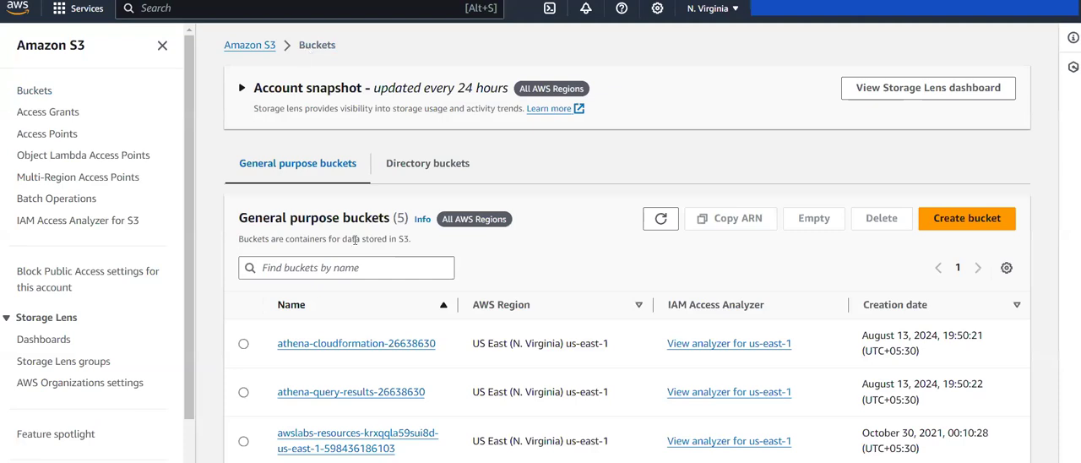
scroll(355, 240, "down", 3)
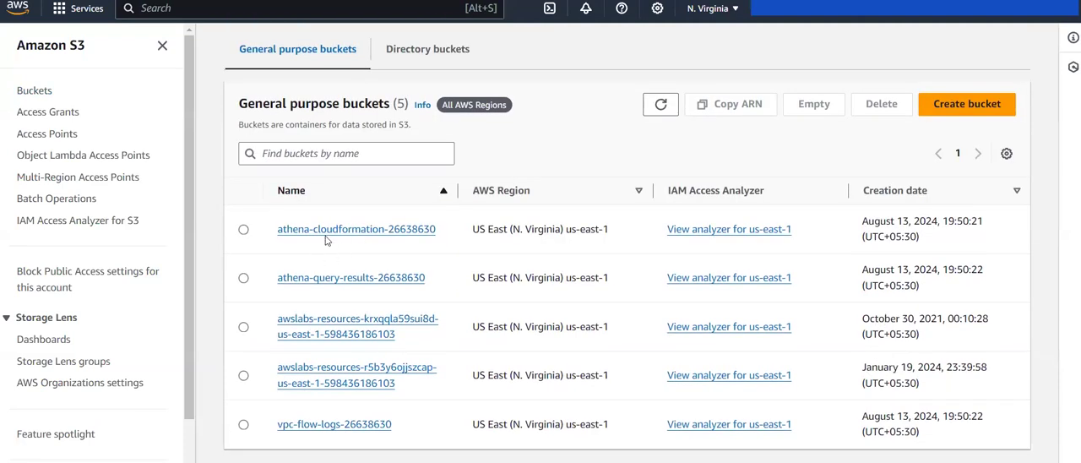
left_click(393, 233)
left_click(256, 218)
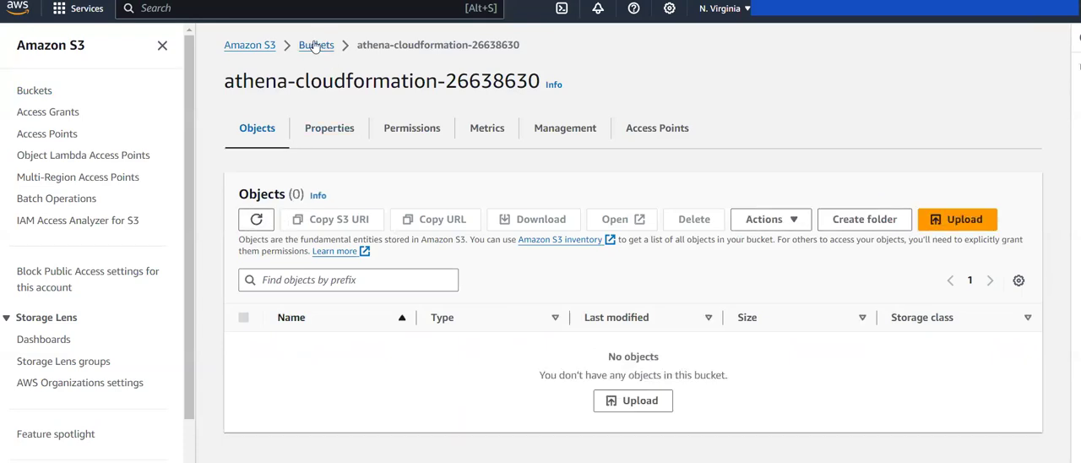
Step: Copy the ARN of the athena-cloudformation-26638630 bucket into the Athena integration's CloudFormation template S3 bucket setting
left_click(316, 46)
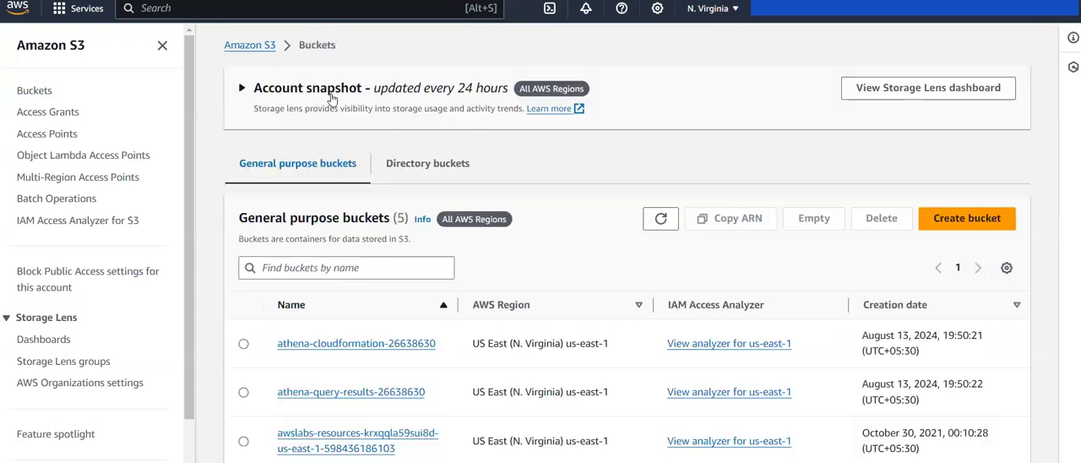
left_click(244, 345)
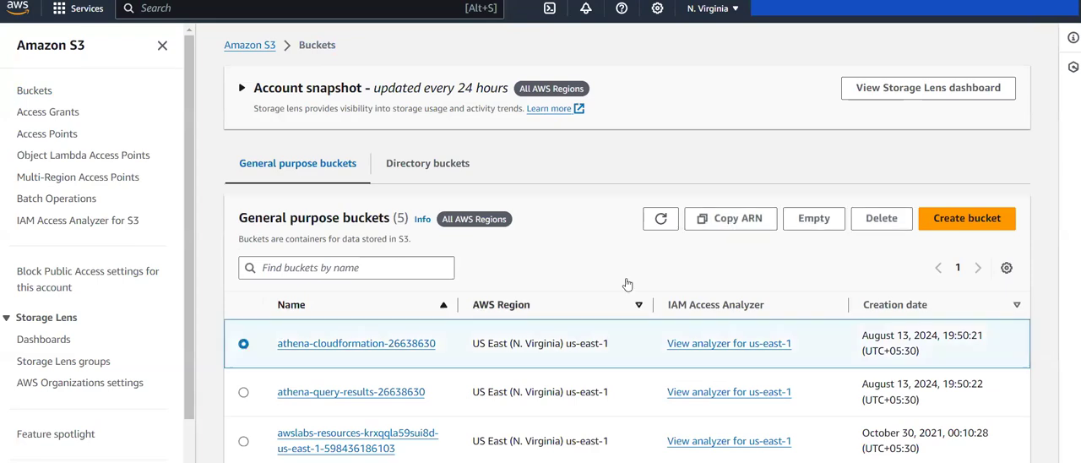
left_click(731, 218)
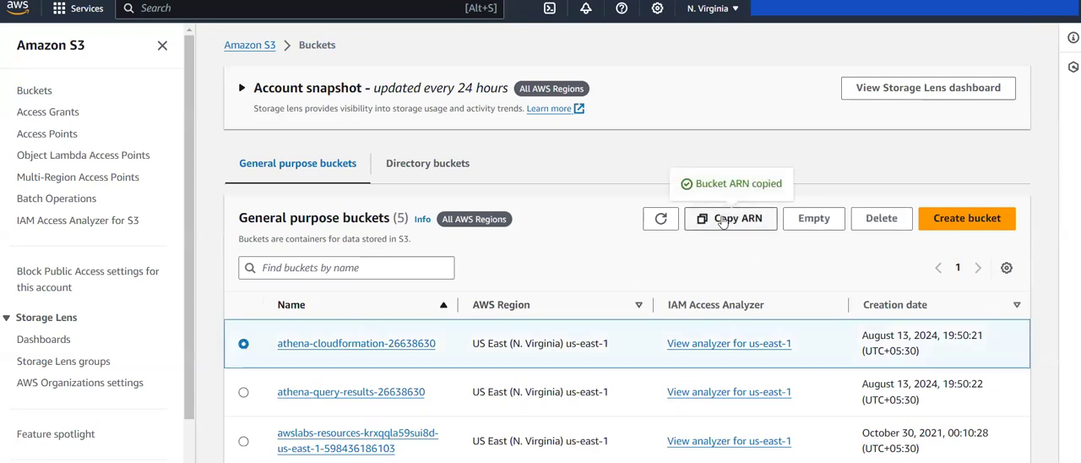
key("ctrl+shift+Tab")
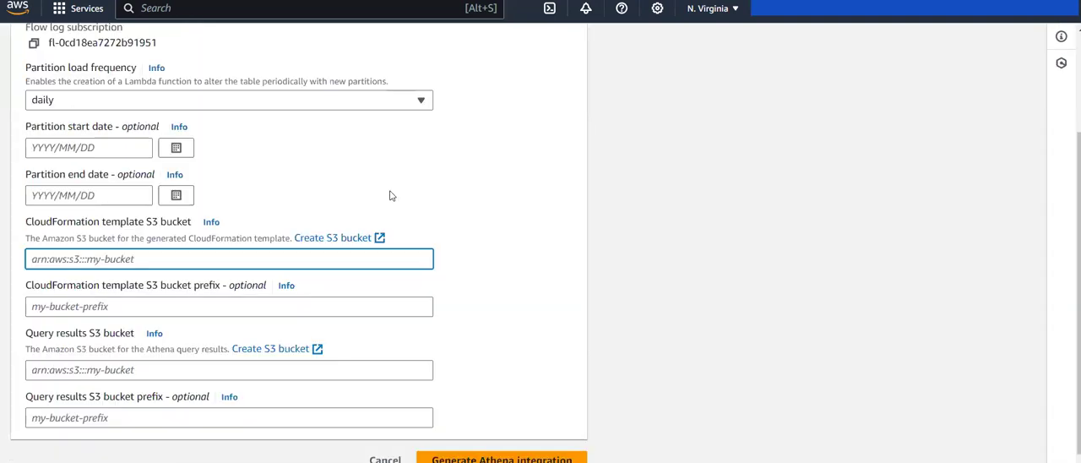
key("ctrl+v")
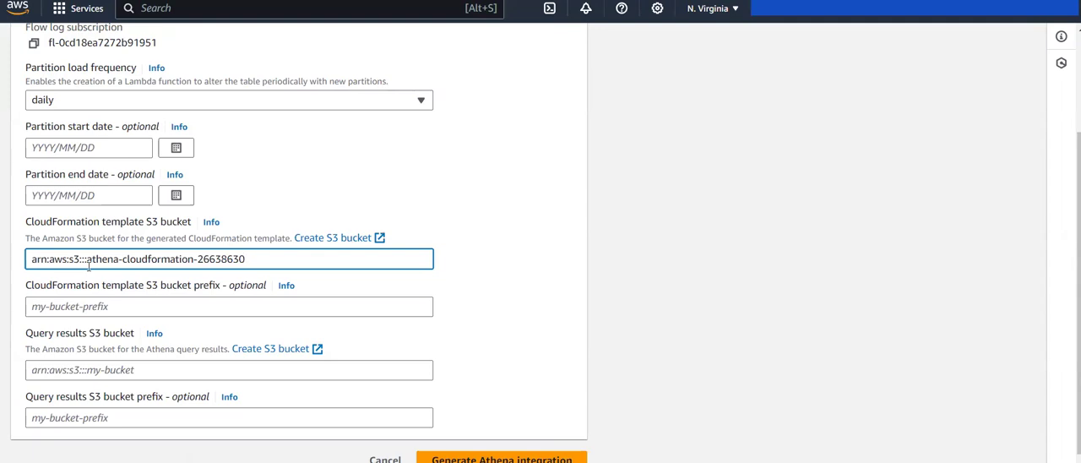
Step: Review the CloudFormation template bucket description and the purpose of the Athena integration template
left_click(26, 239)
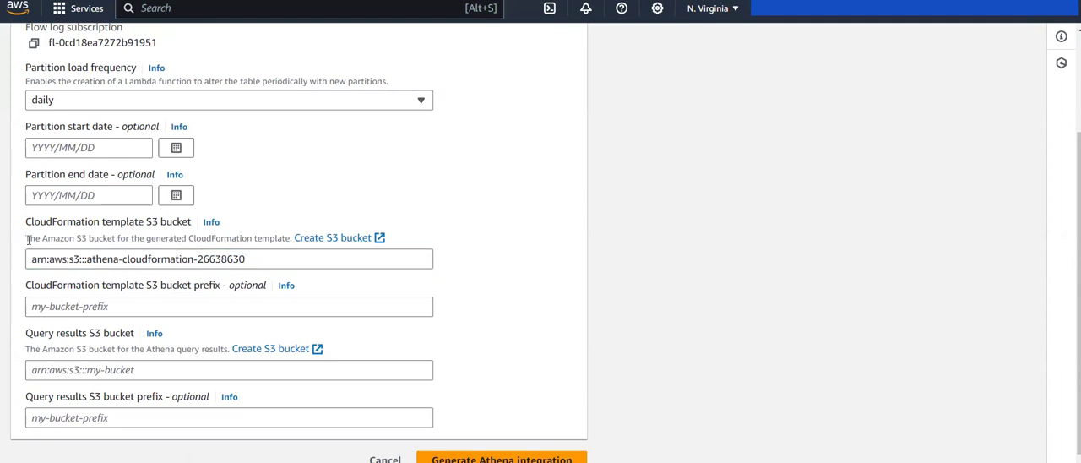
left_click_drag(273, 235, 279, 213)
left_click(279, 212)
scroll(279, 213, "up", 2)
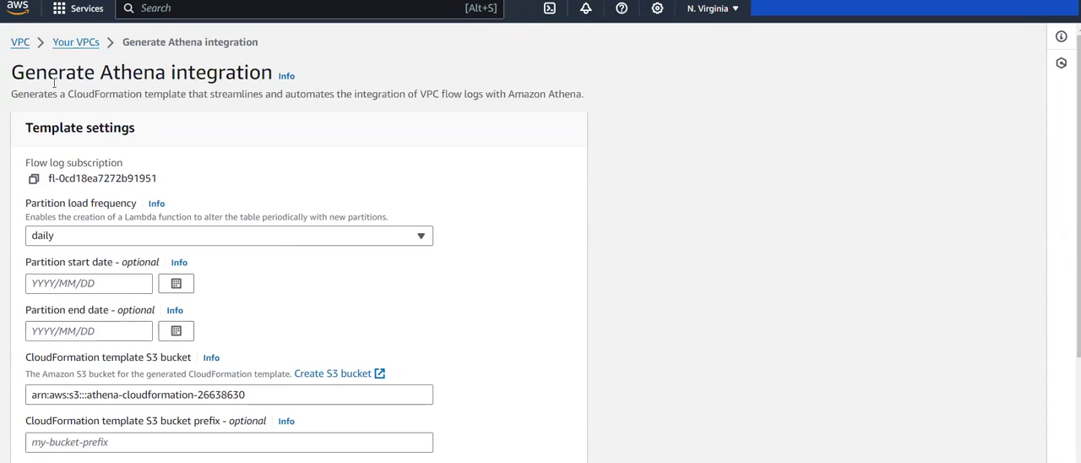
Step: Review the Athena integration page heading and its Query results S3 bucket setting
left_click_drag(37, 76, 199, 79)
left_click(234, 136)
scroll(234, 136, "down", 2)
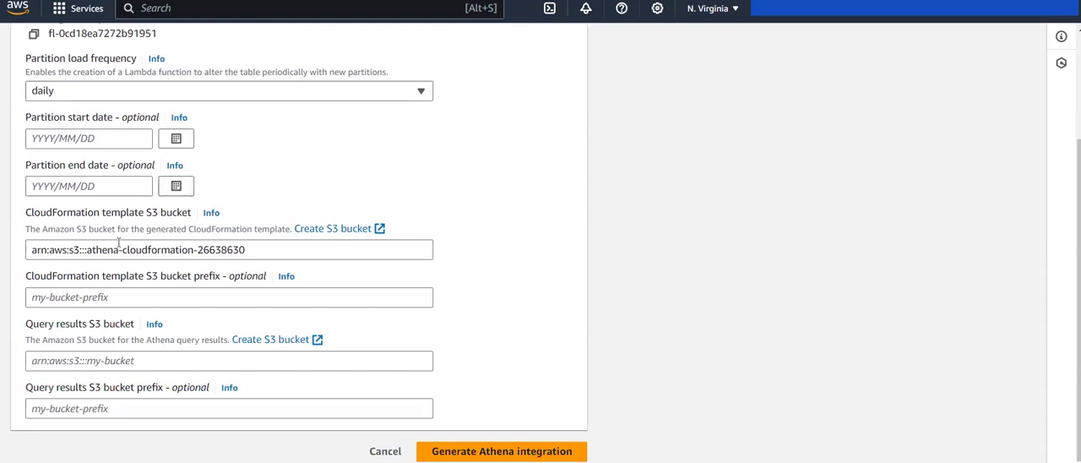
left_click_drag(25, 325, 134, 325)
left_click(132, 325)
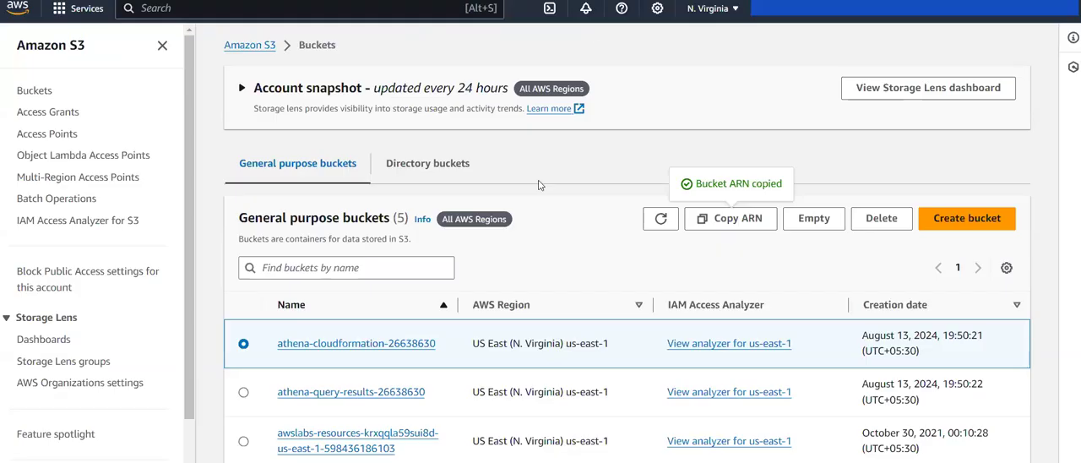
Step: Open the athena-query-results-26638630 bucket in S3 and copy its ARN from the bucket overview
scroll(538, 184, "down", 2)
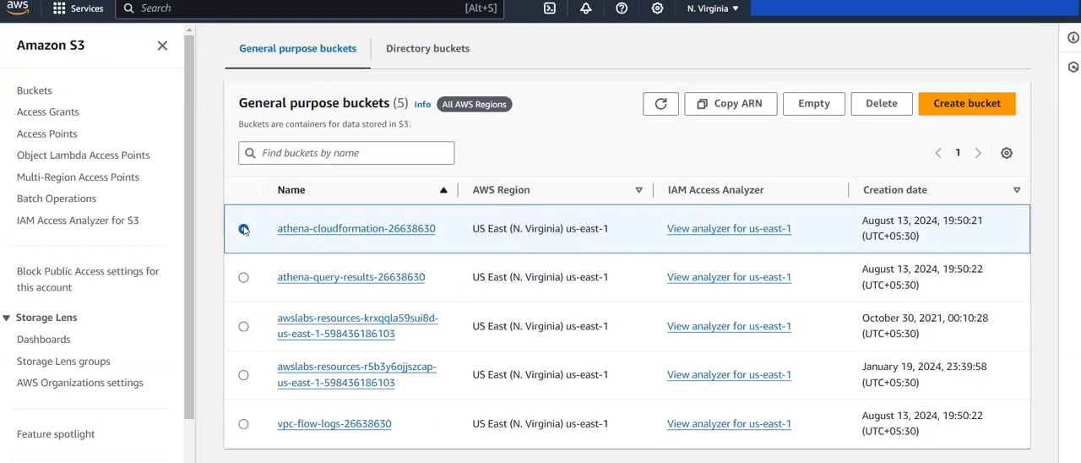
left_click(244, 277)
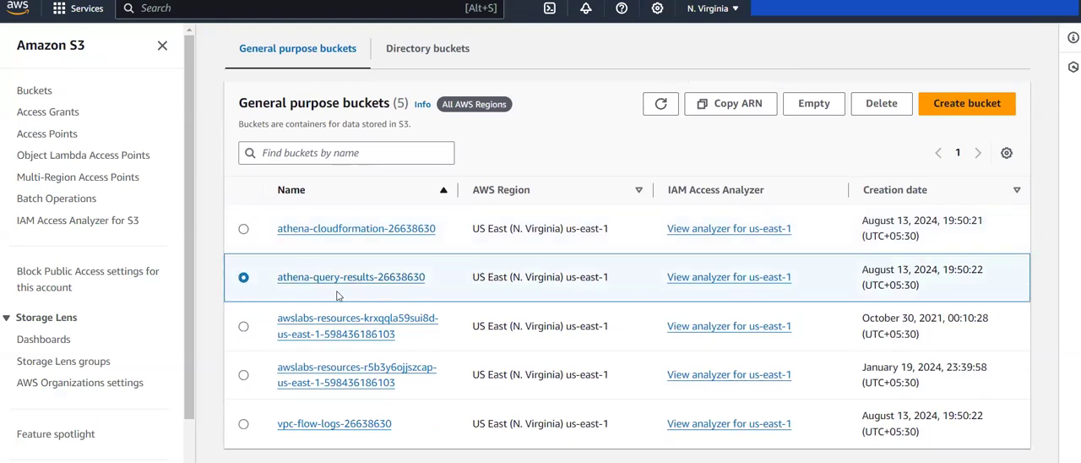
scroll(411, 285, "up", 2)
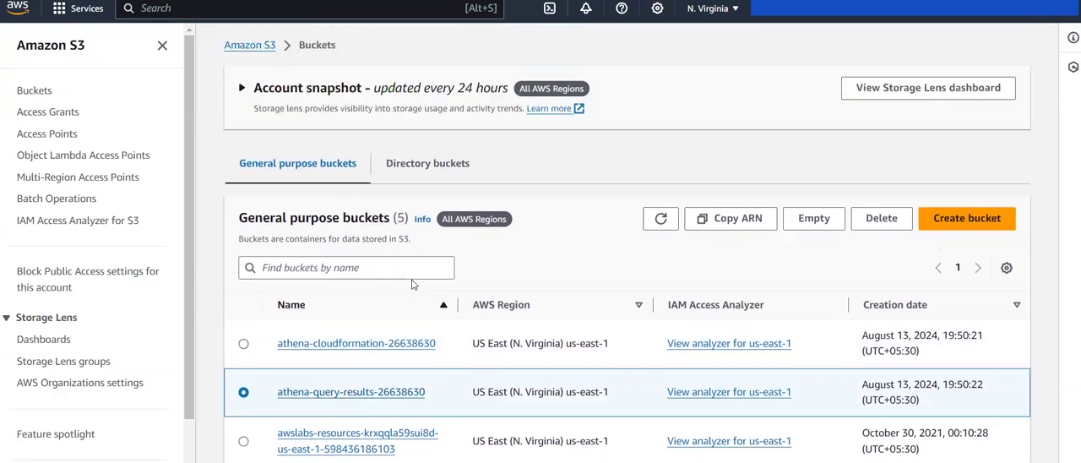
left_click(360, 393)
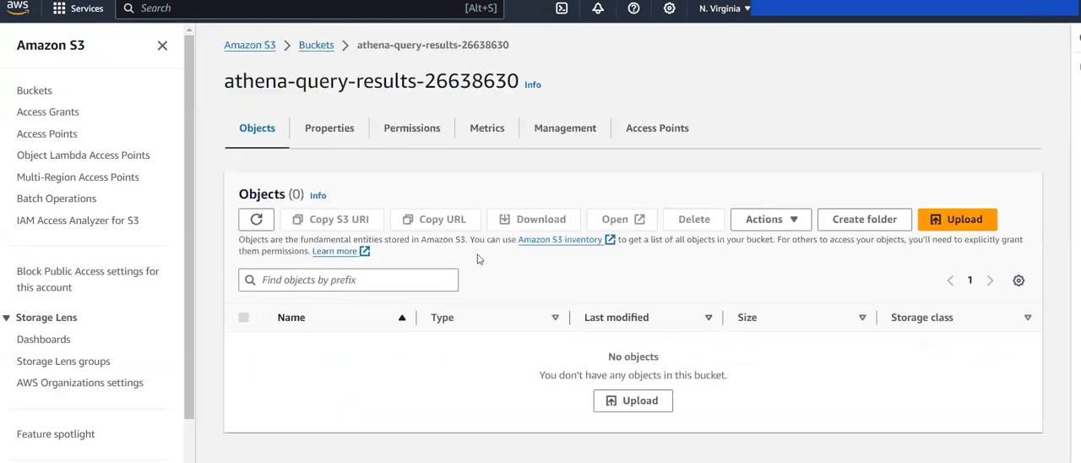
left_click(344, 134)
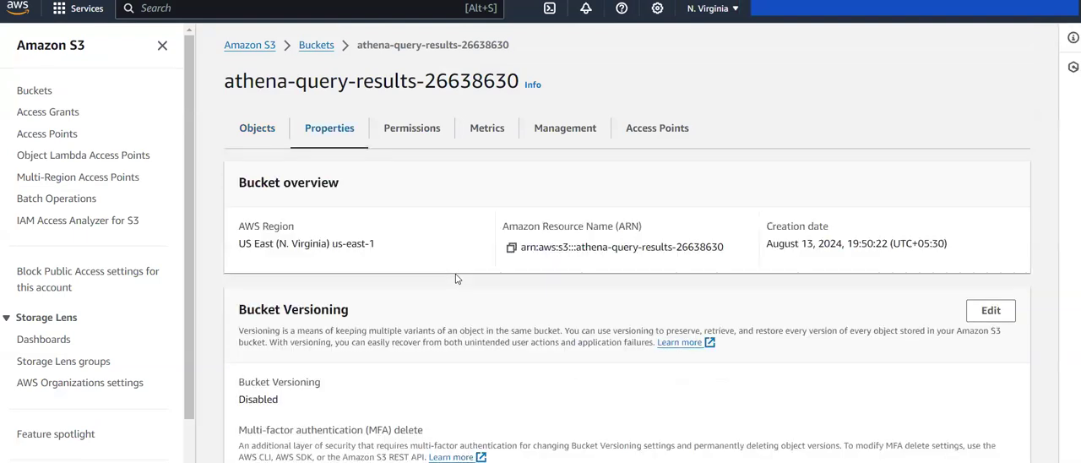
left_click(510, 249)
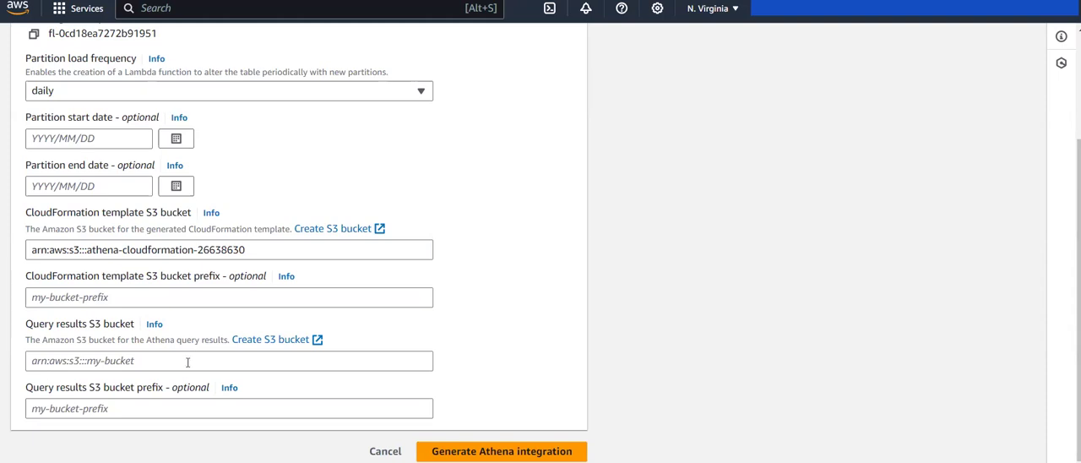
Step: Set the query results S3 bucket to arn:aws:s3:::athena-query-results-26638630 and generate the Athena integration
left_click(187, 362)
key("ctrl+v")
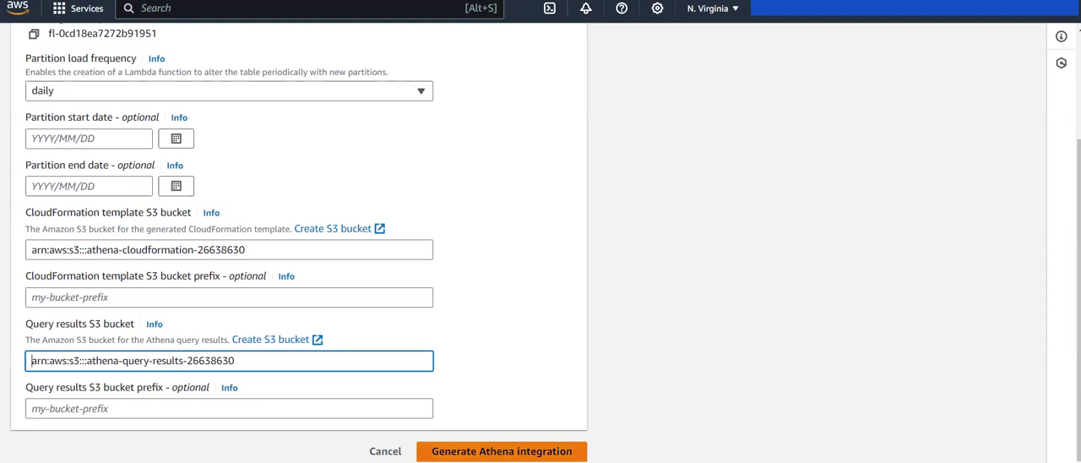
left_click(501, 451)
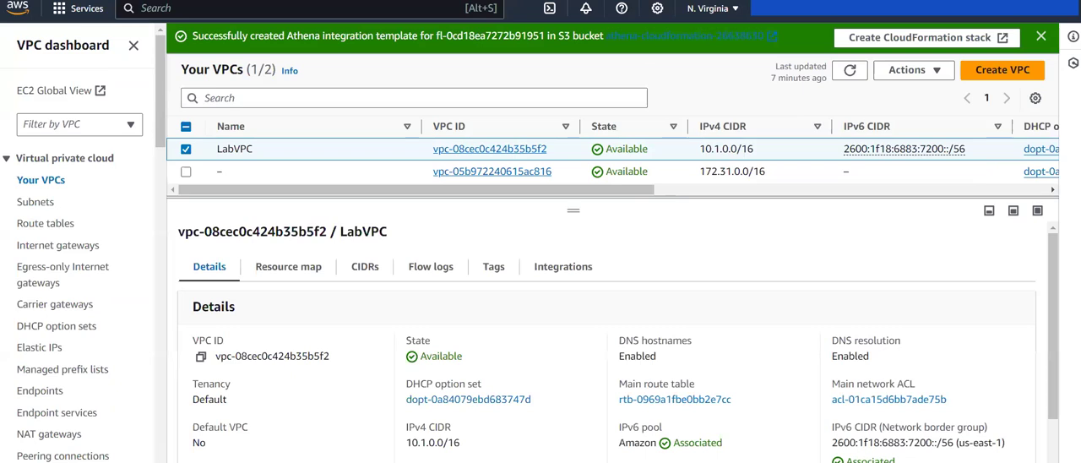
Step: Look over the LabVPC details and display its flow logs
scroll(535, 360, "down", 1)
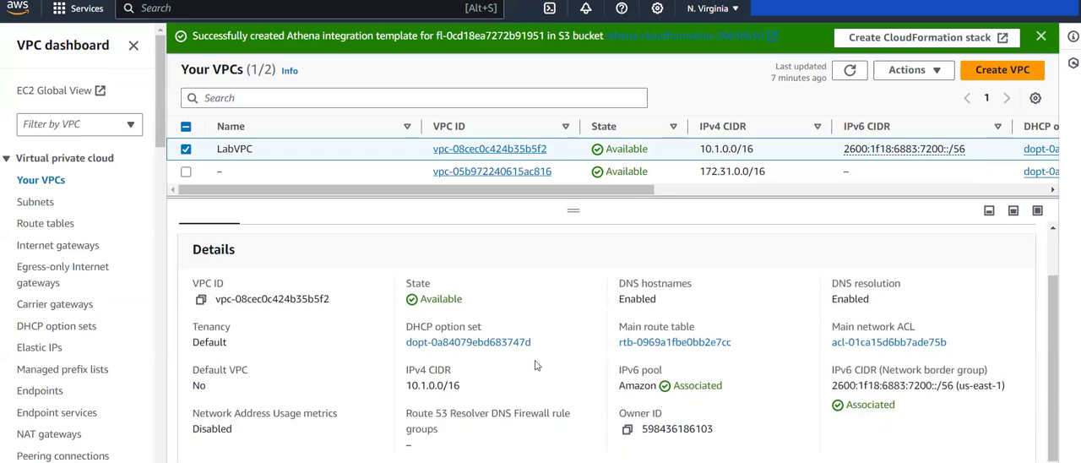
scroll(445, 246, "up", 1)
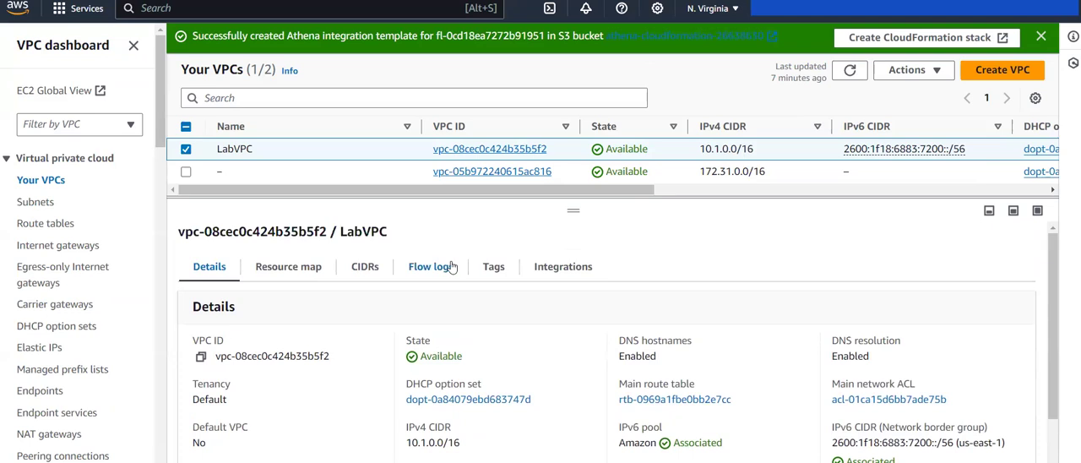
left_click(451, 267)
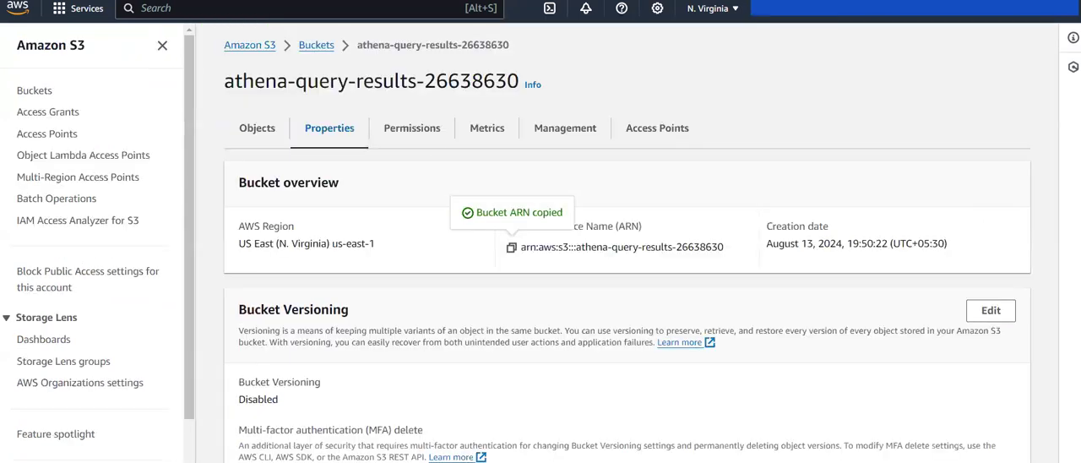
Step: Open the athena-cloudformation-26638630 bucket from the S3 bucket list and refresh its objects to check for the generated template
left_click(308, 47)
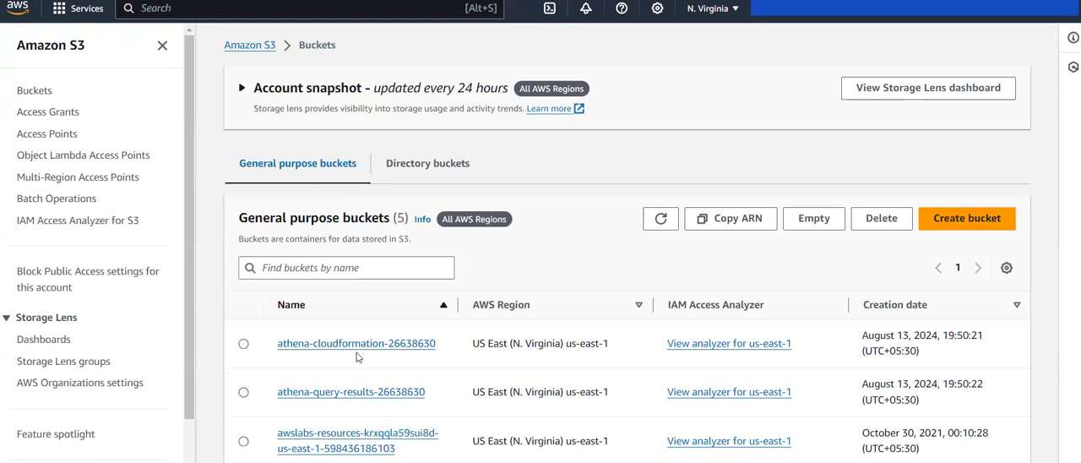
left_click(364, 346)
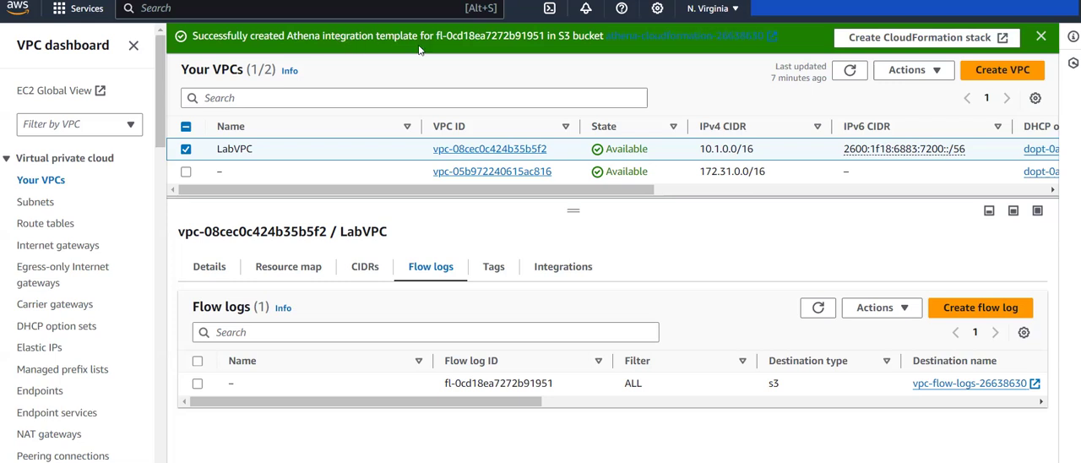
left_click(635, 38)
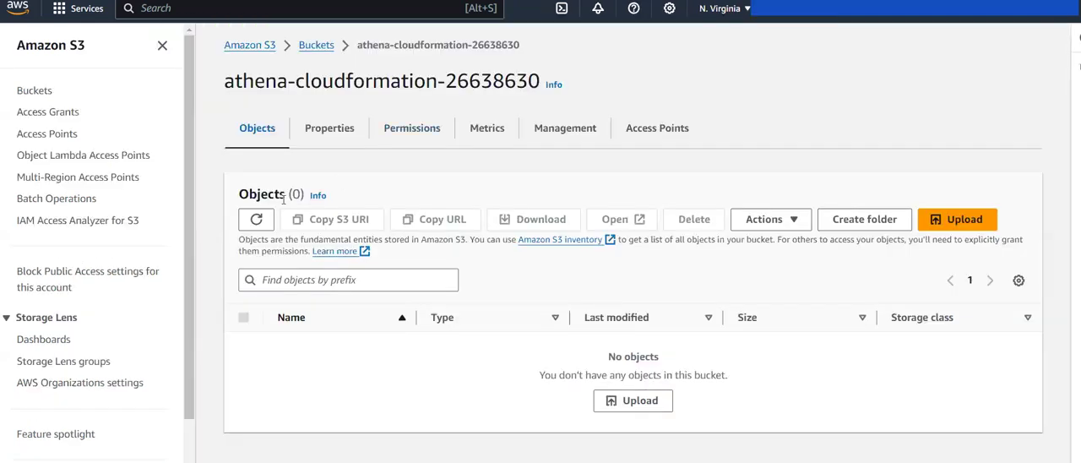
left_click(257, 219)
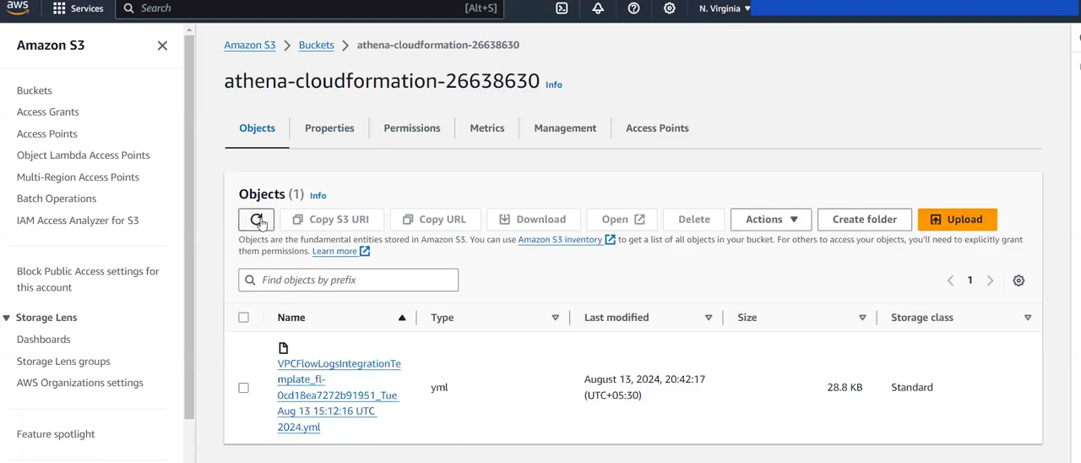
Step: Query the VPCFlowLogsIntegrationTemplate yml file with S3 Select, removing the row limit so the query reads SELECT * FROM s3object s, and run it
left_click(243, 388)
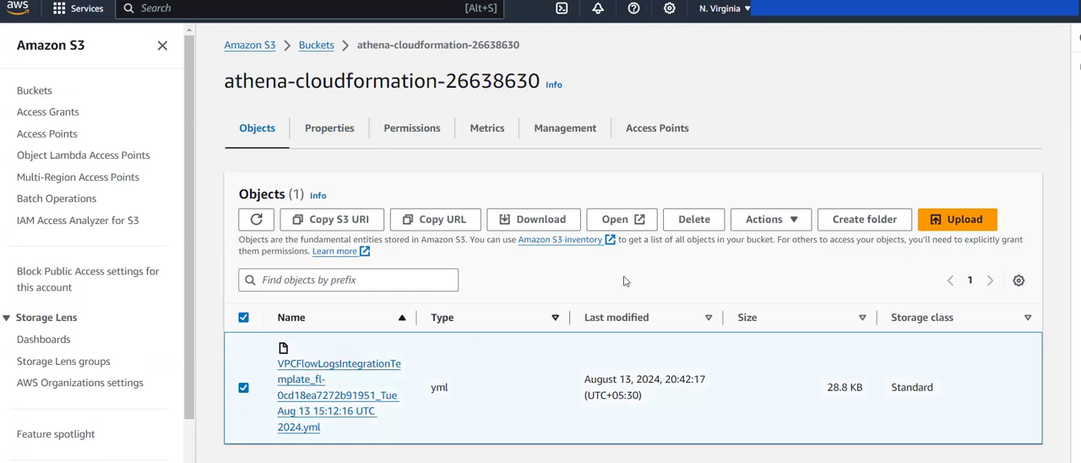
left_click(773, 223)
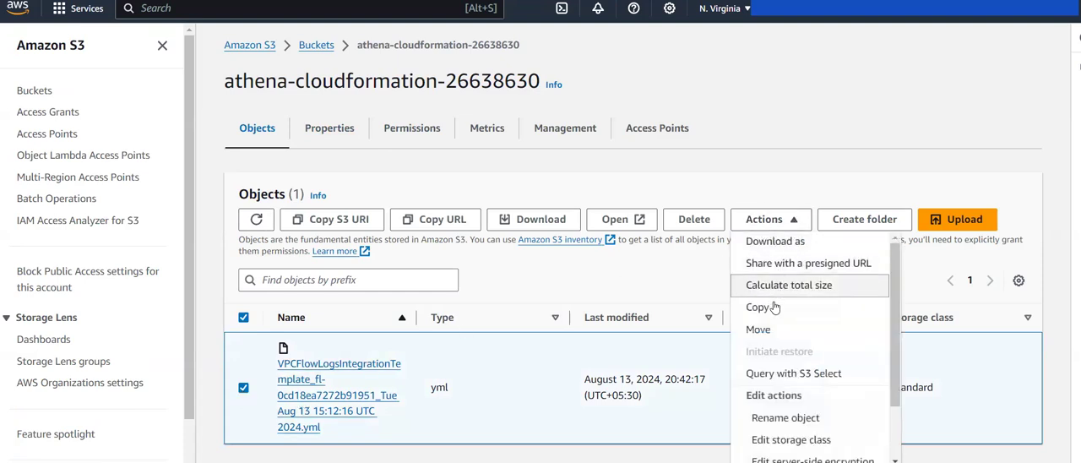
left_click(777, 376)
scroll(411, 260, "down", 5)
scroll(411, 260, "down", 2)
left_click(503, 191)
key("BackSpace")
key("BackSpace")
key("BackSpace")
key("BackSpace")
key("BackSpace")
key("BackSpace")
key("BackSpace")
left_click(947, 78)
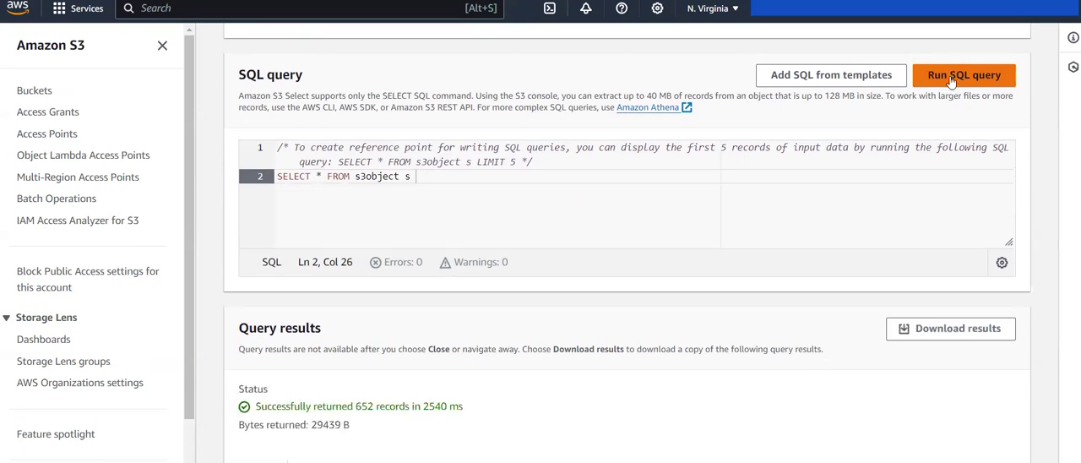
Step: Examine the Glue database, Athena workgroup and named query definitions in the template's raw query results
scroll(821, 240, "down", 3)
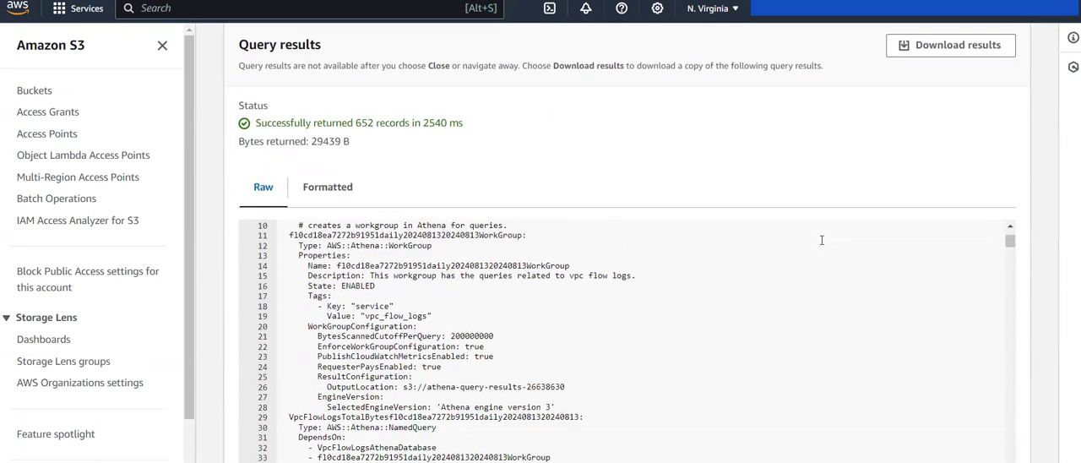
scroll(821, 240, "up", 3)
scroll(679, 167, "down", 1)
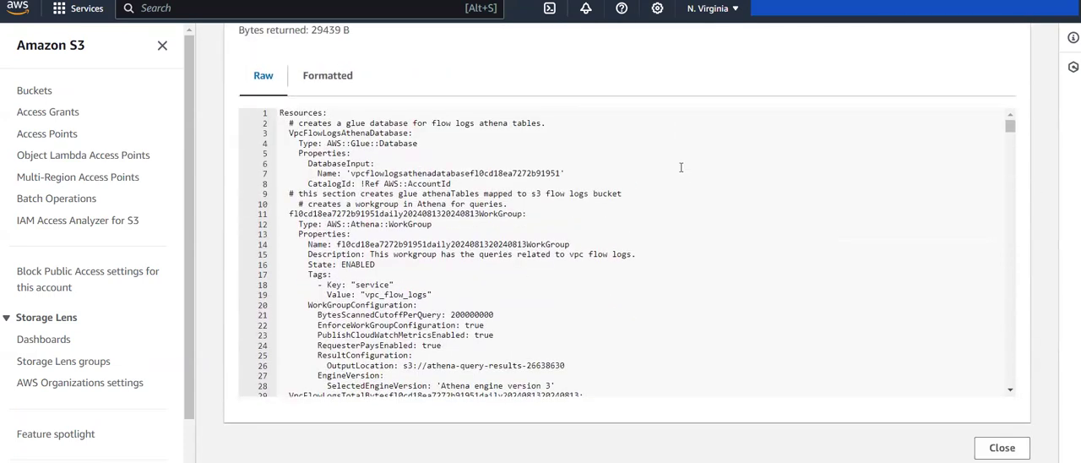
scroll(450, 292, "down", 2)
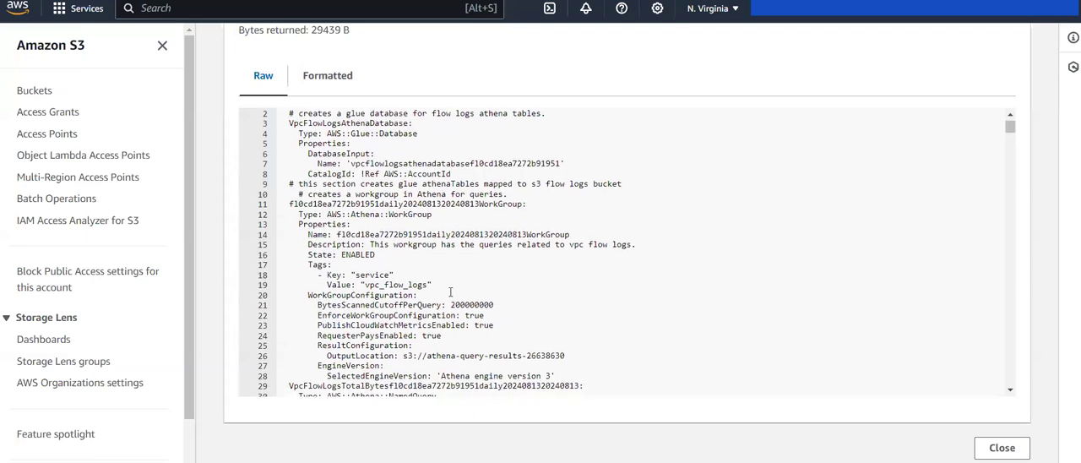
scroll(450, 292, "down", 4)
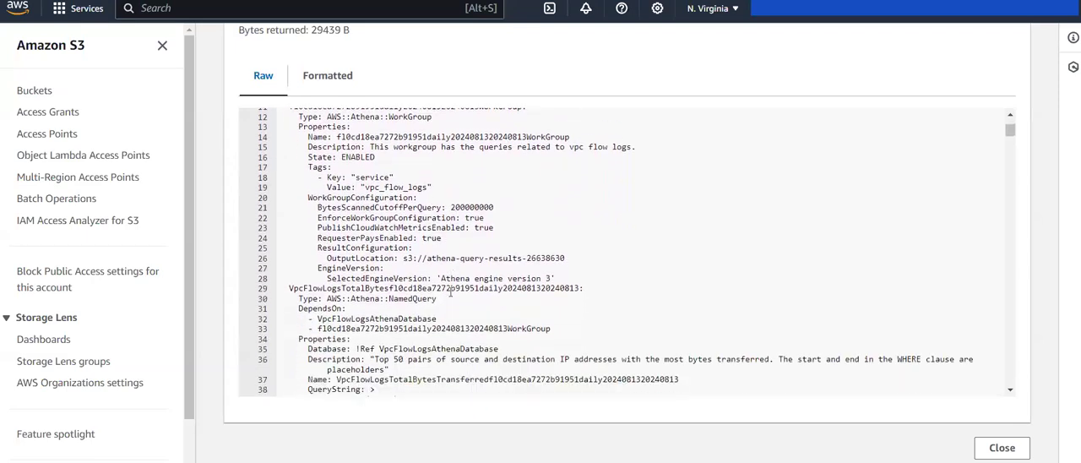
scroll(450, 292, "down", 1)
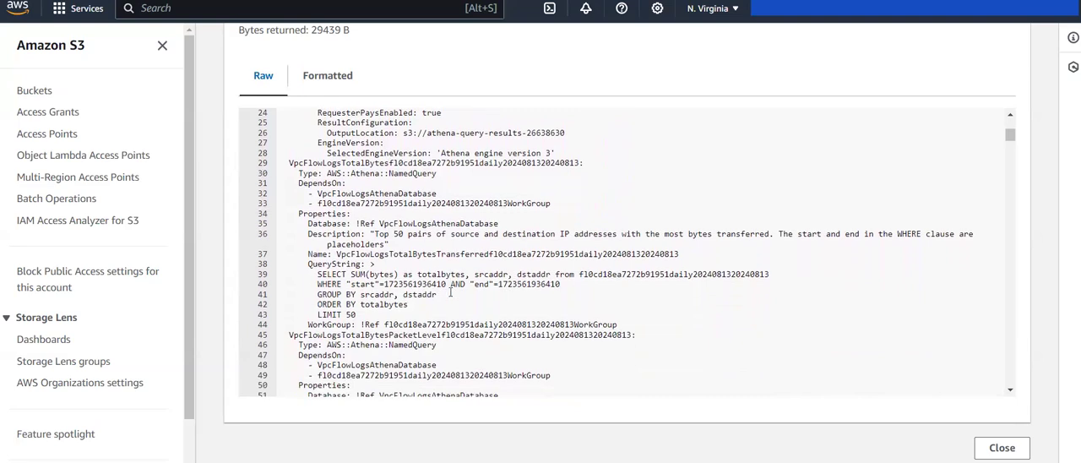
scroll(464, 288, "down", 5)
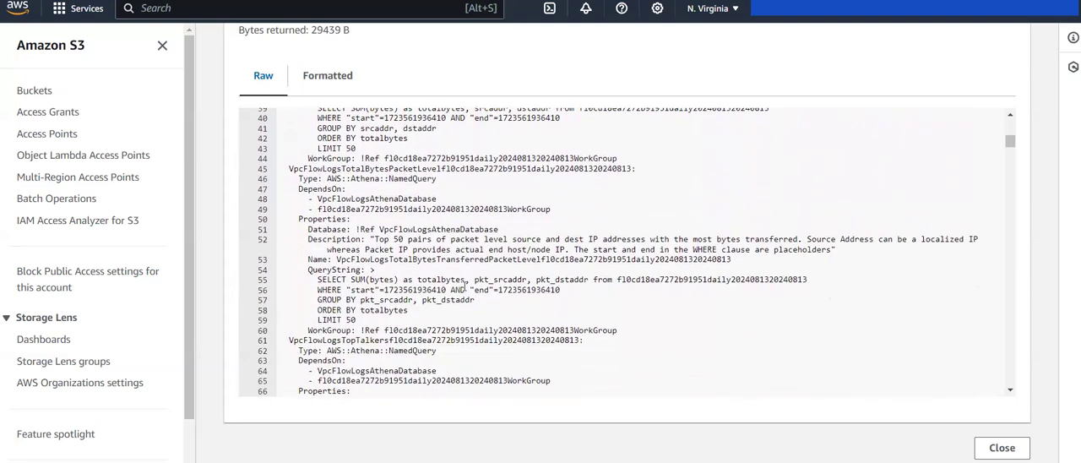
scroll(463, 287, "down", 5)
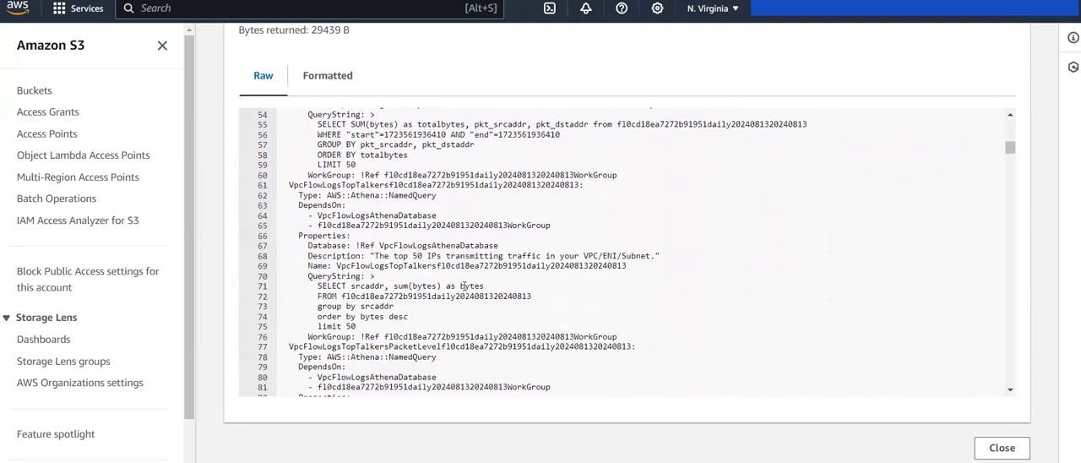
scroll(464, 287, "down", 8)
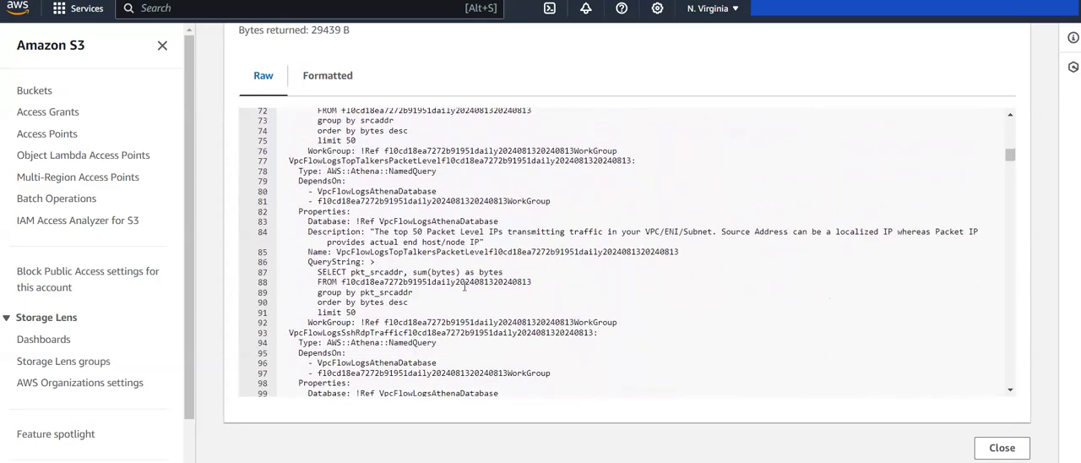
scroll(463, 287, "down", 10)
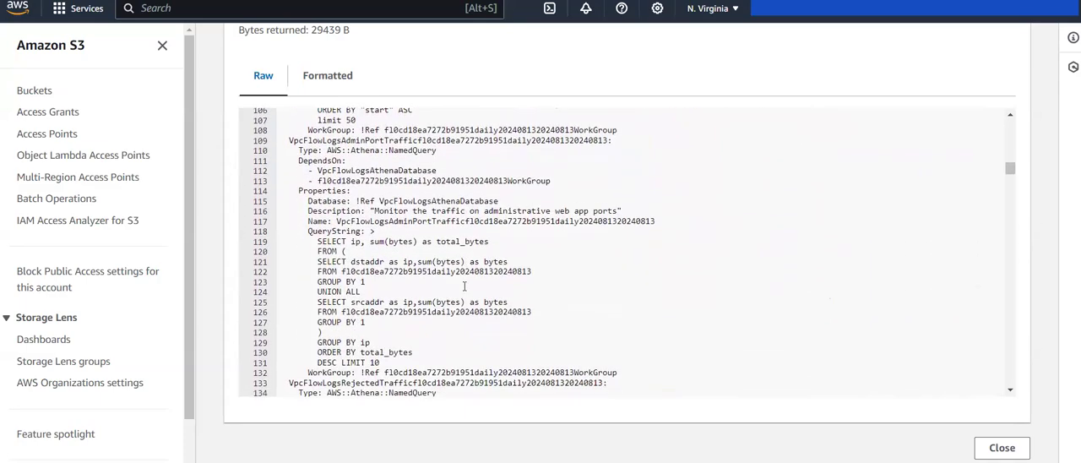
scroll(464, 287, "down", 15)
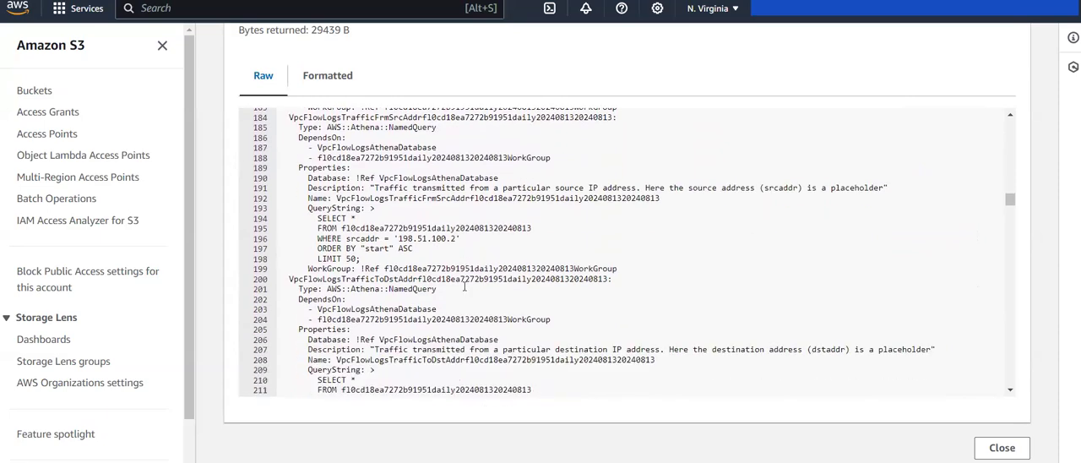
scroll(464, 287, "down", 13)
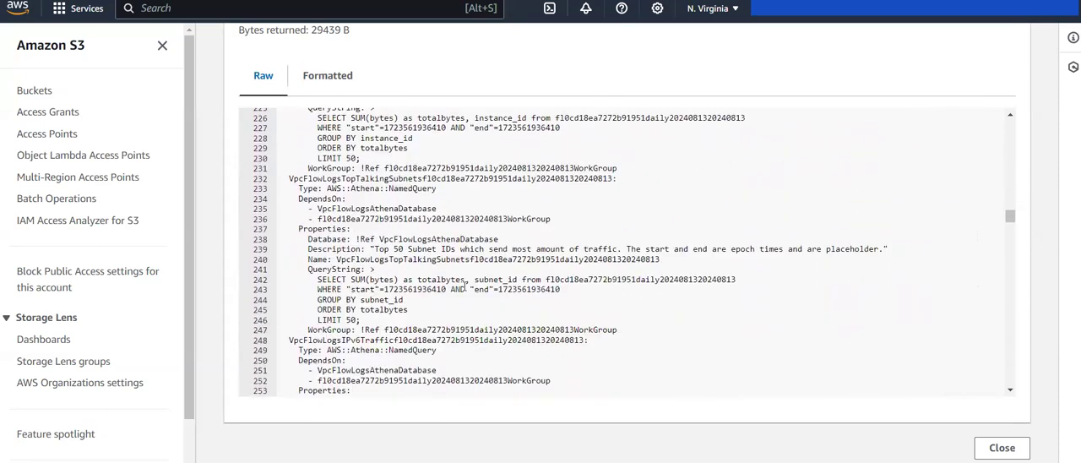
Step: Examine the template's table columns, Lambda execution role and scheduled event rule, and close the query results
scroll(464, 287, "down", 20)
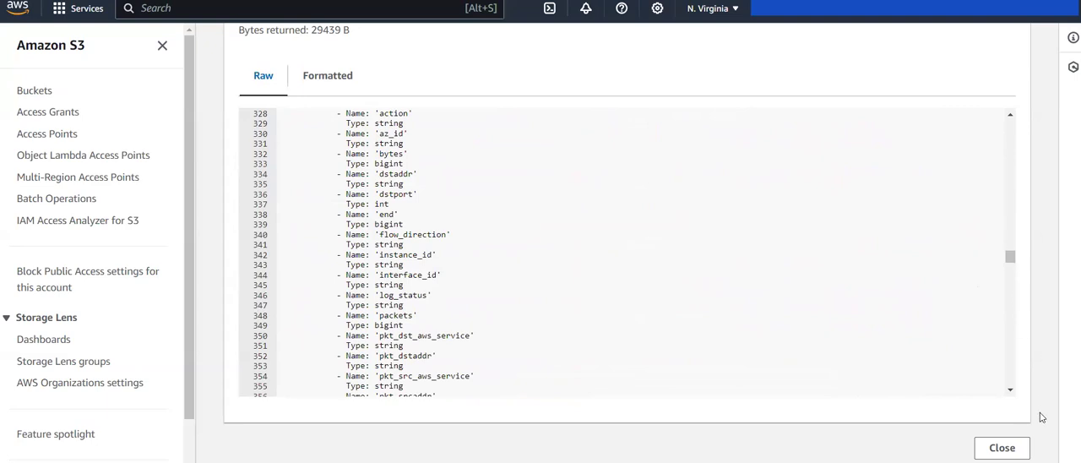
left_click(1010, 391)
scroll(1010, 337, "down", 10)
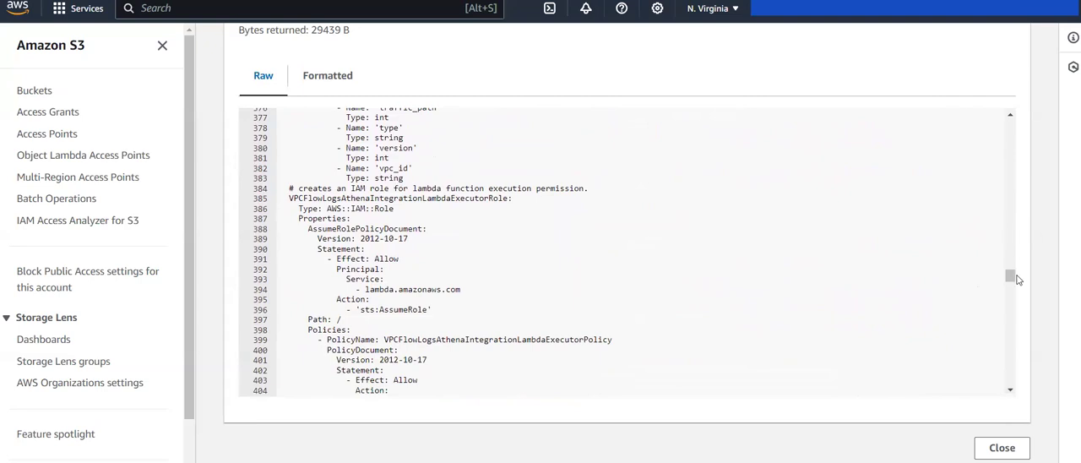
left_click_drag(1011, 277, 1024, 435)
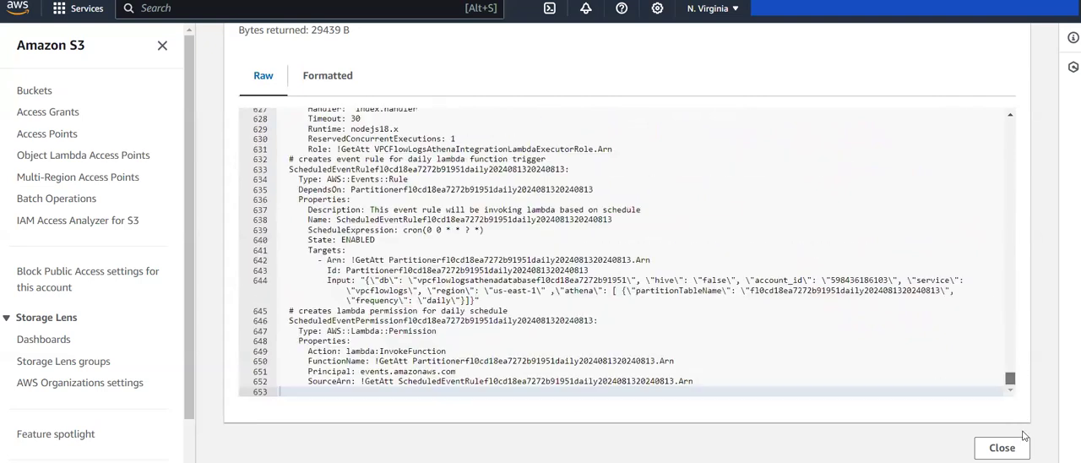
left_click(998, 447)
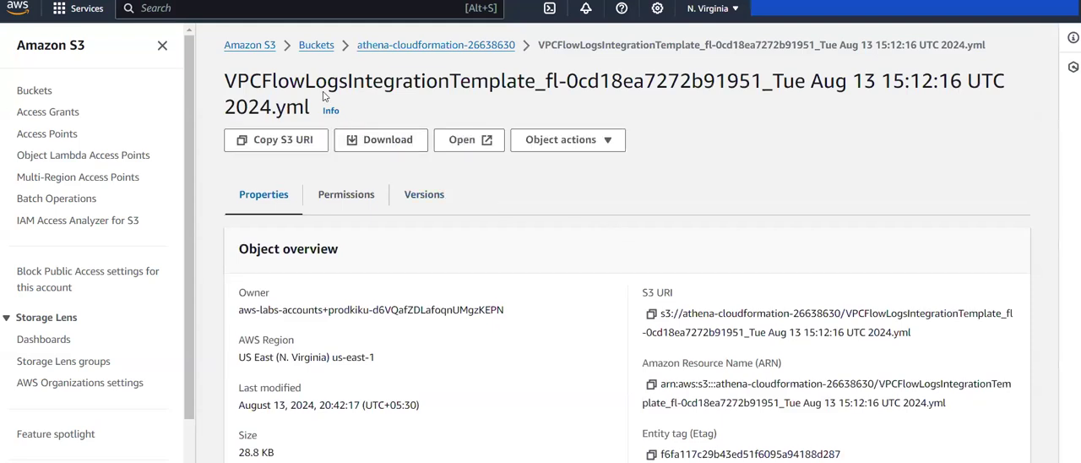
Step: Return to the VPC console and start a CloudFormation stack from the generated Athena integration template, keeping its Amazon S3 URL as the template source
left_click(384, 46)
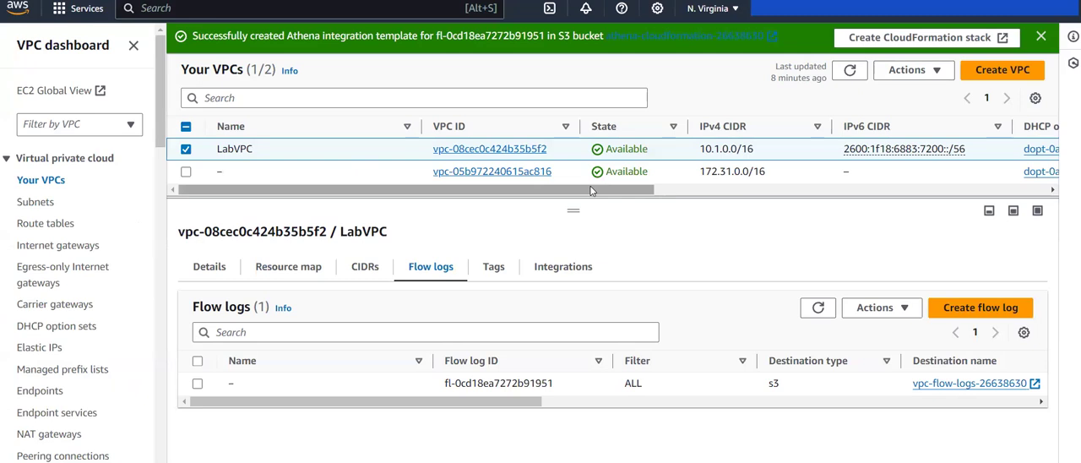
left_click(888, 42)
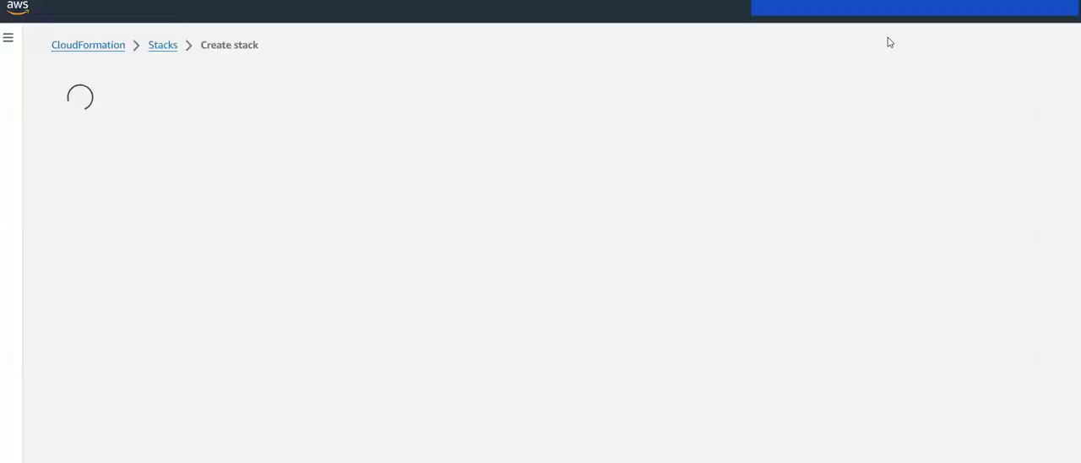
scroll(356, 246, "down", 1)
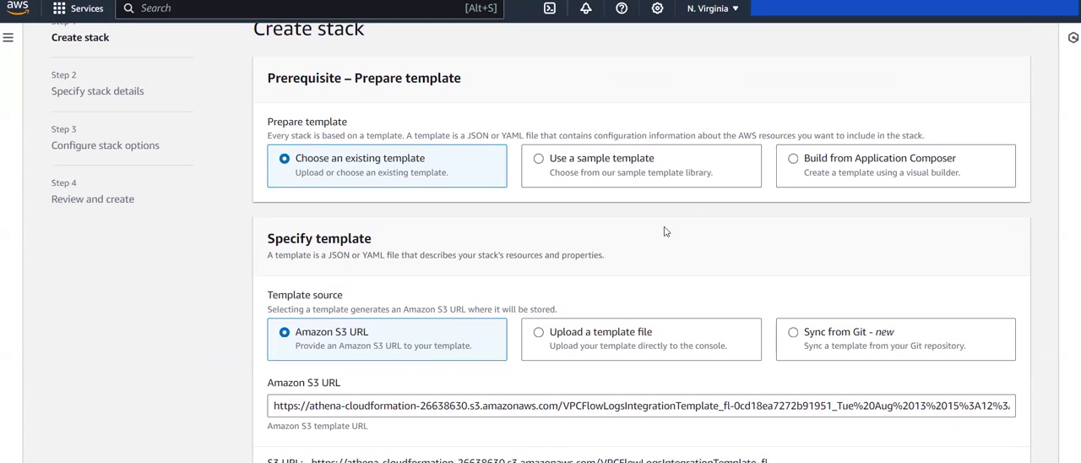
scroll(658, 230, "down", 1)
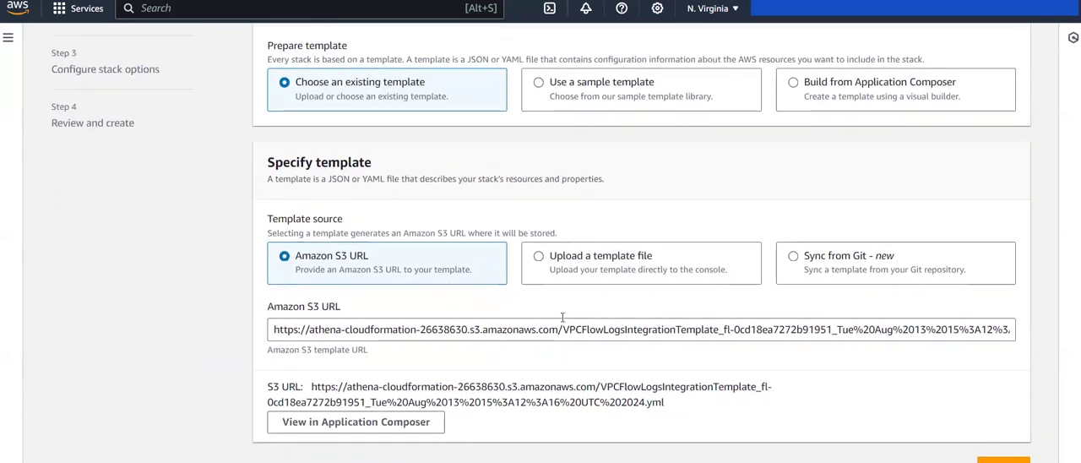
scroll(742, 321, "down", 1)
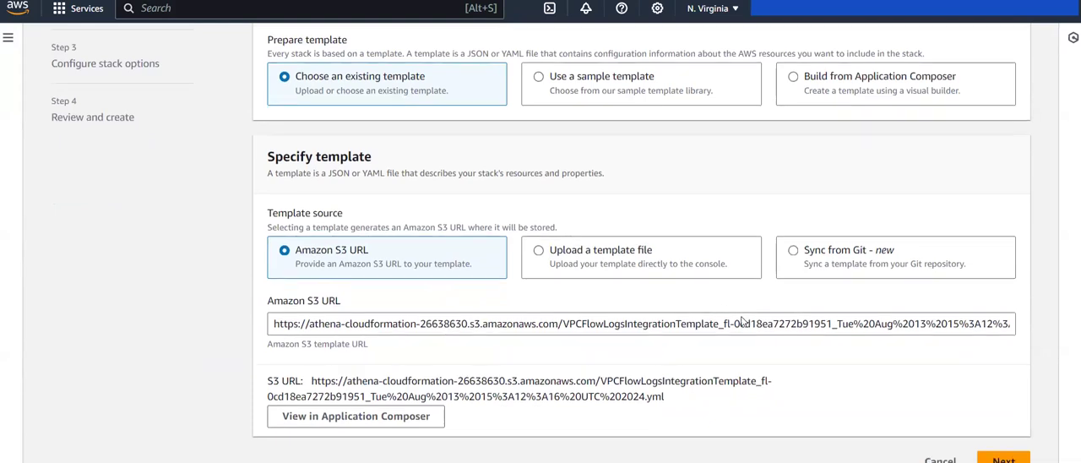
left_click(1003, 445)
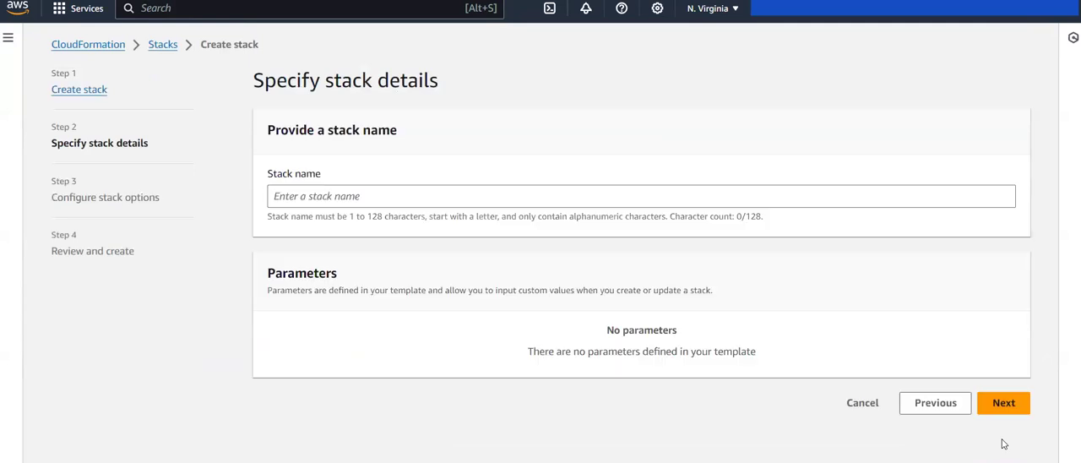
Step: Name the stack VPCFlowLogsIntegration and continue to the stack options
left_click(546, 196)
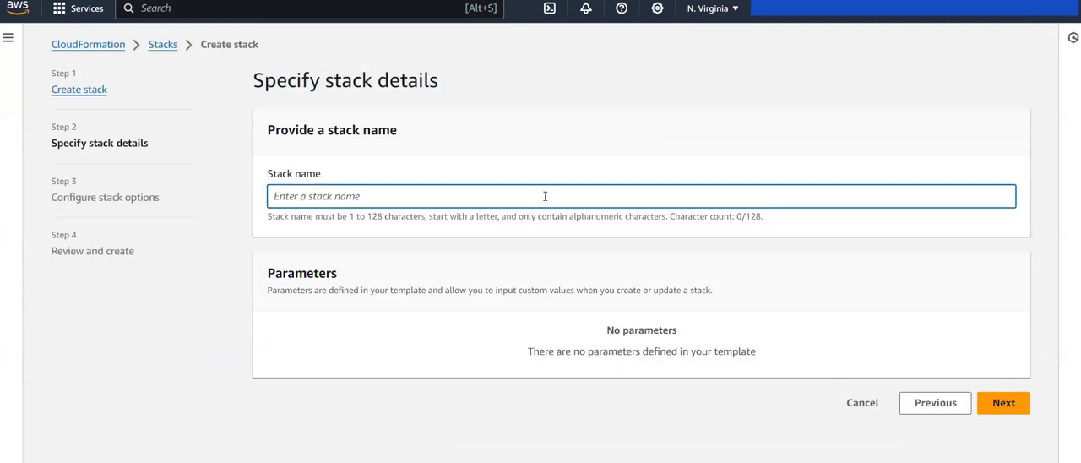
left_click(680, 260)
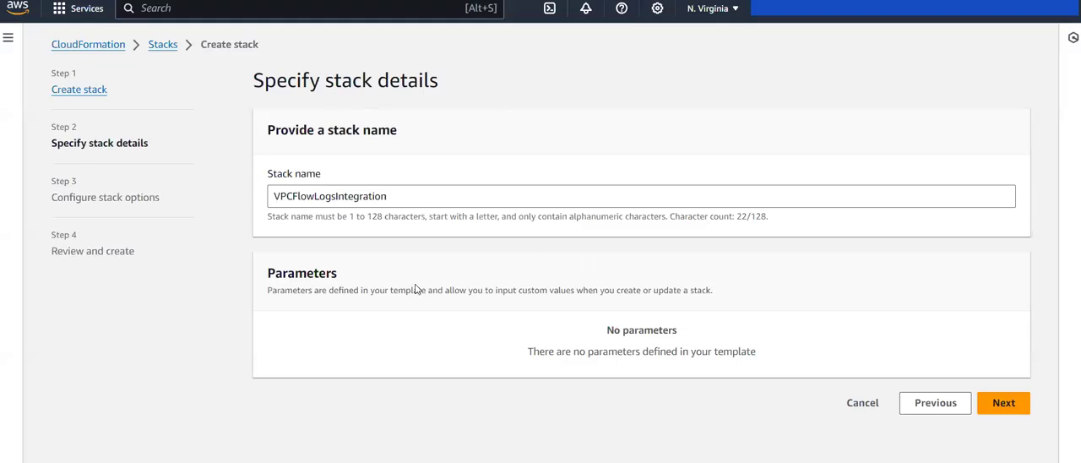
left_click(1000, 404)
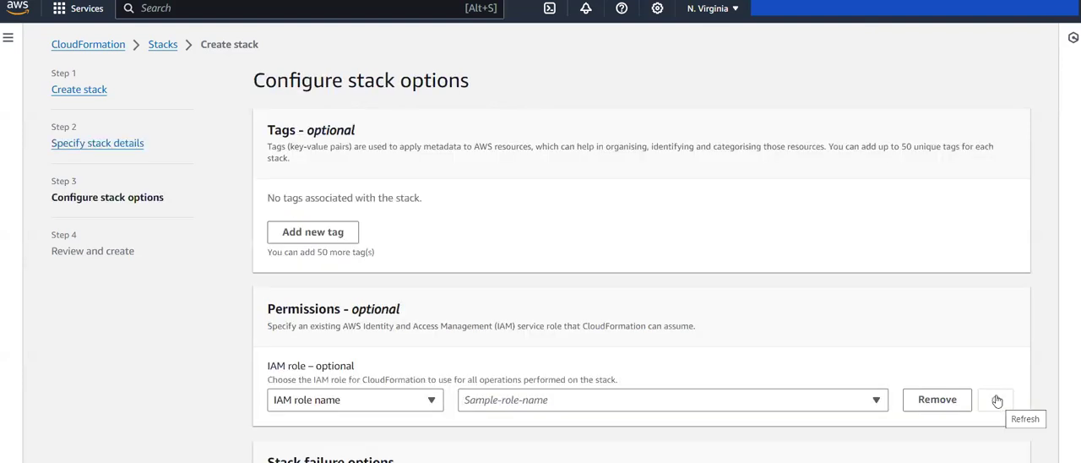
Step: Review the permissions, stack failure and advanced options, keep the default rollback and deletion policy choices, and continue to the final review
scroll(485, 254, "down", 4)
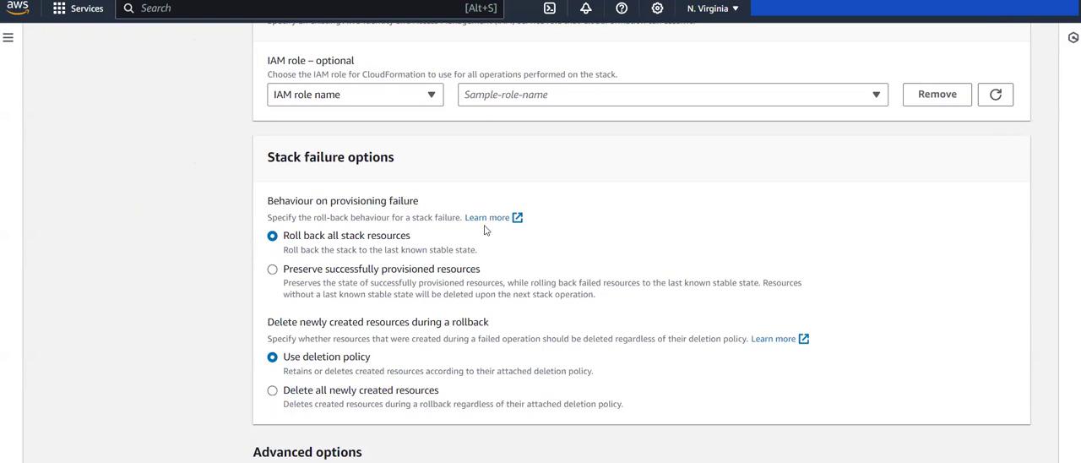
scroll(471, 209, "up", 2)
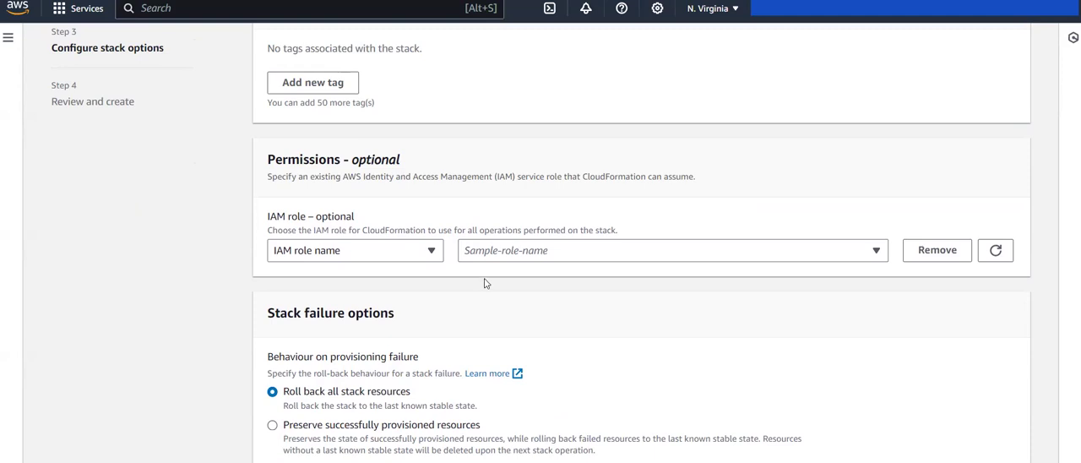
scroll(484, 283, "down", 2)
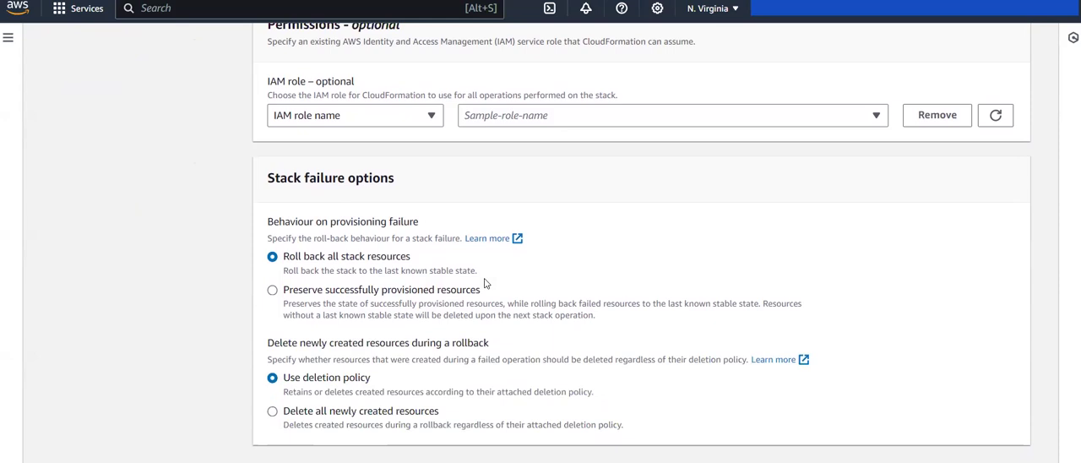
scroll(484, 283, "down", 5)
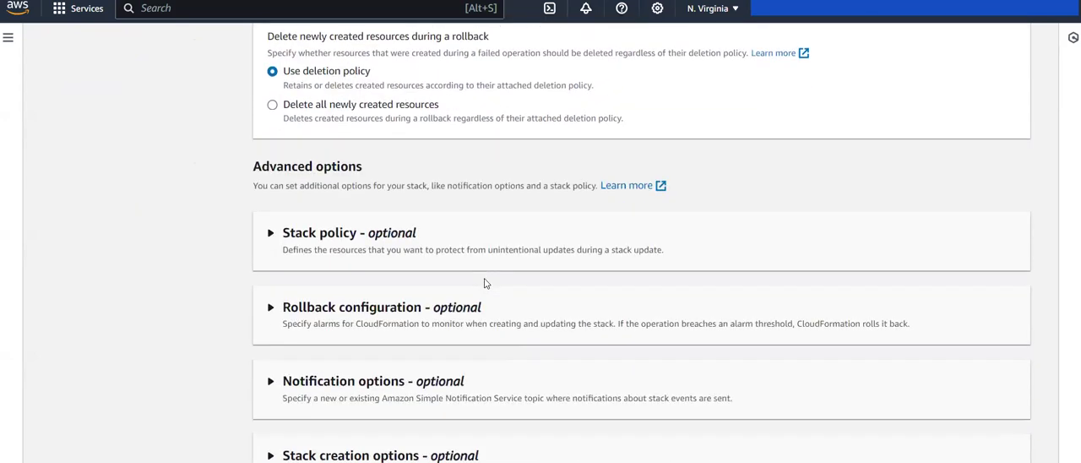
scroll(484, 283, "up", 5)
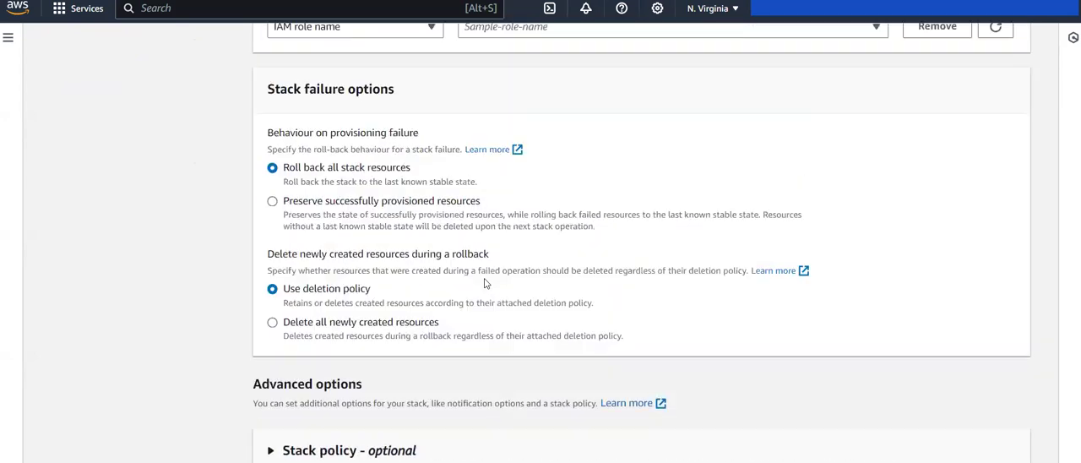
scroll(428, 353, "down", 1)
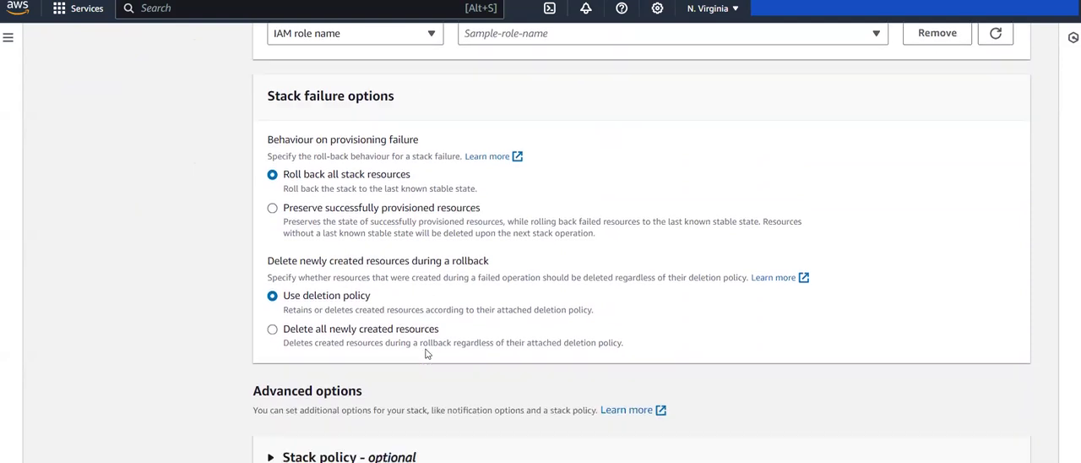
scroll(534, 371, "down", 4)
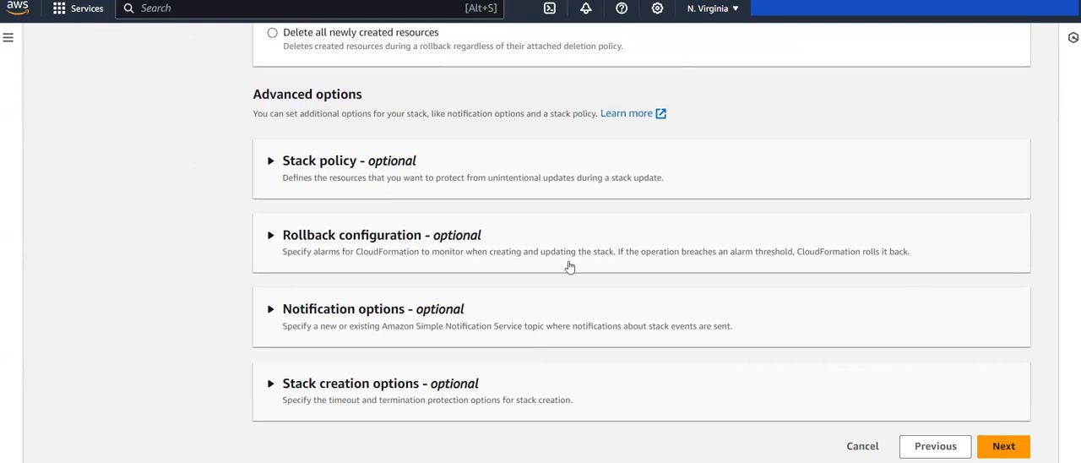
left_click(1001, 446)
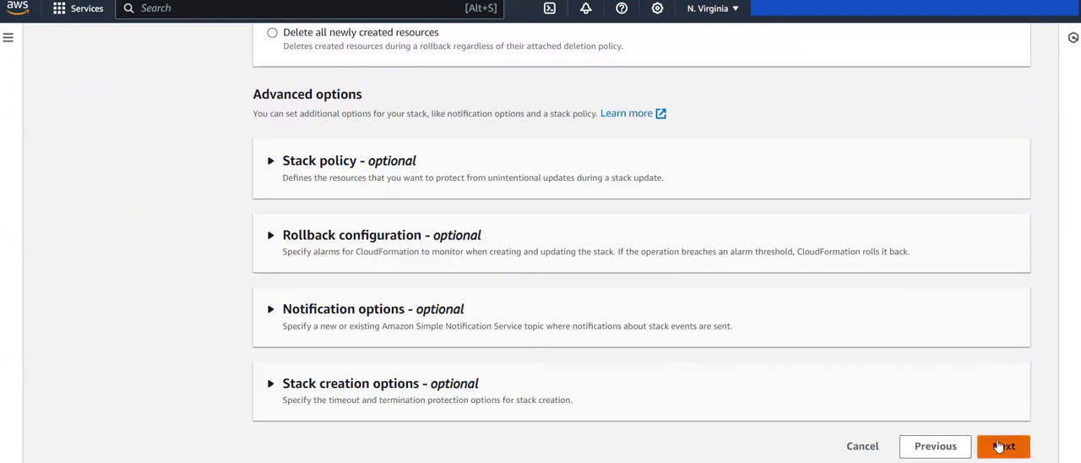
Step: Review the stack settings, acknowledge that CloudFormation might create IAM resources, and submit the stack
scroll(998, 445, "down", 12)
scroll(998, 445, "up", 12)
scroll(998, 445, "down", 15)
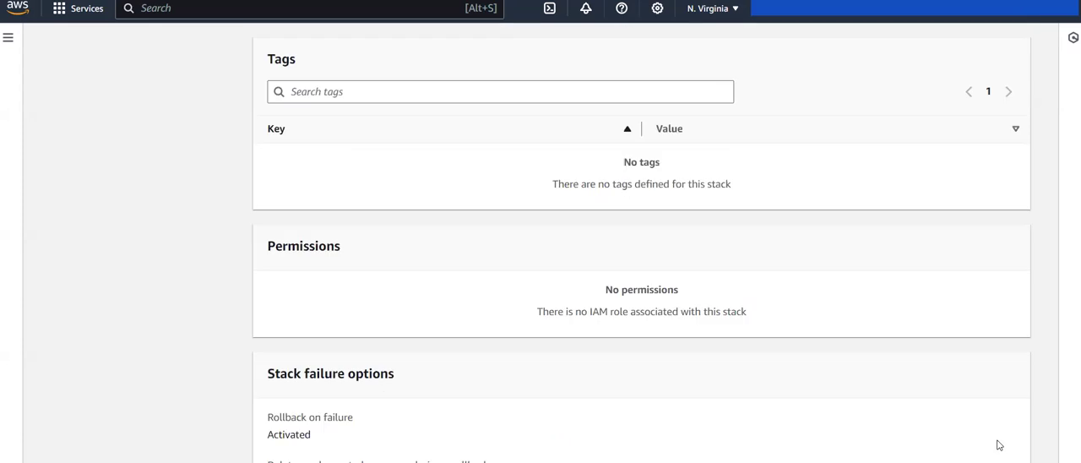
left_click(998, 446)
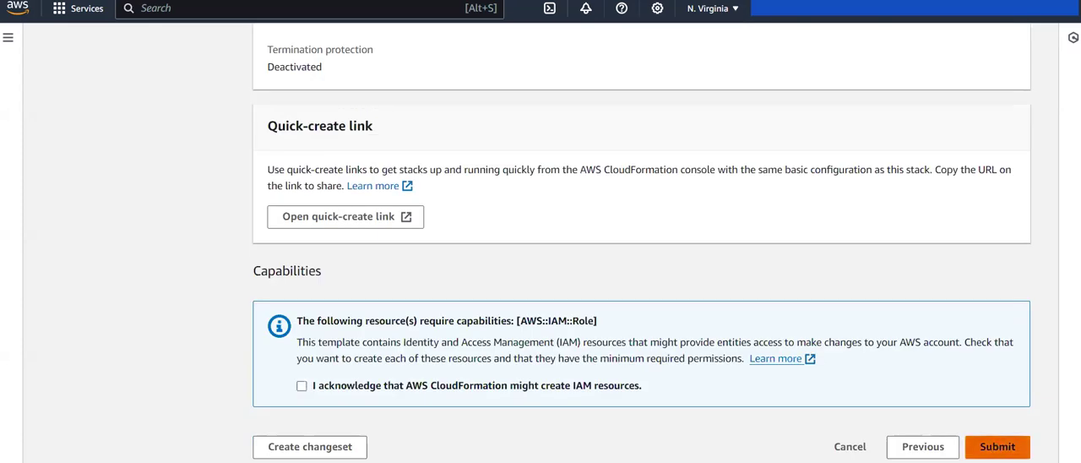
left_click(318, 390)
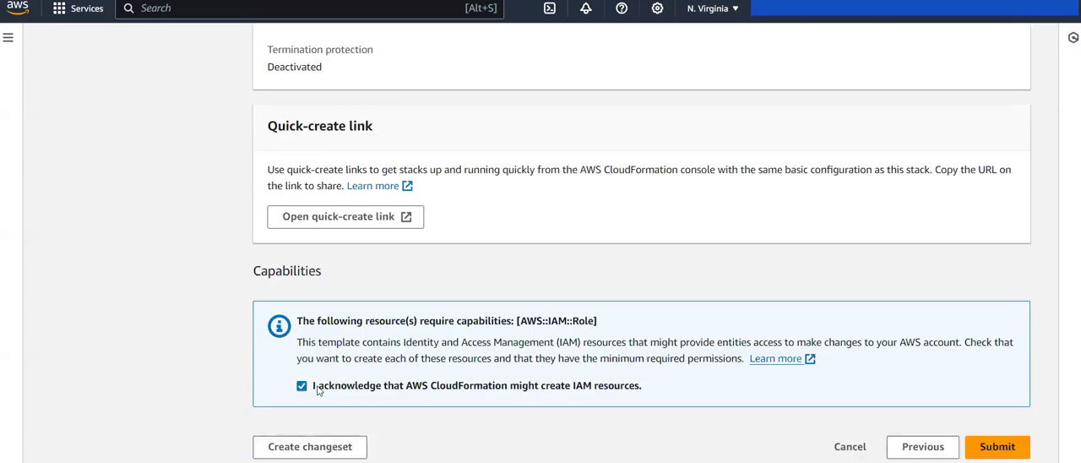
left_click(997, 444)
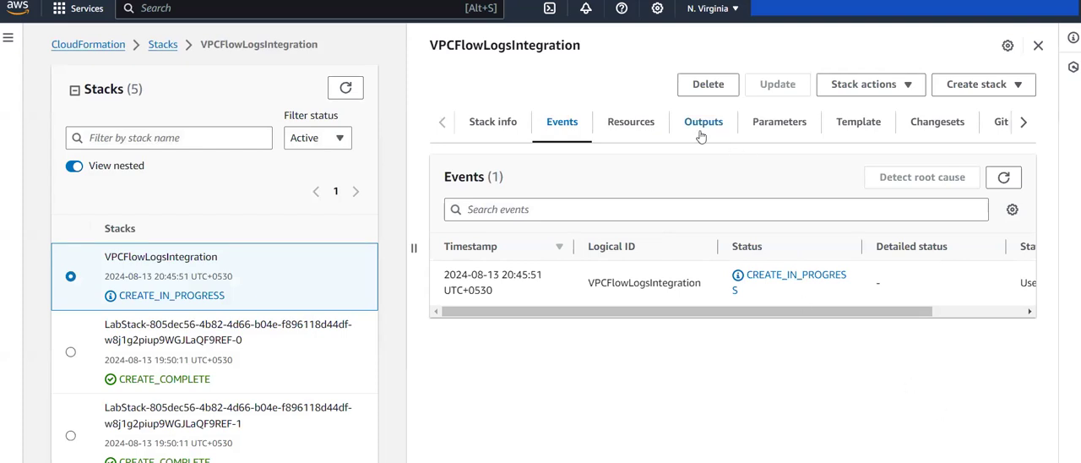
Step: Check the VPCFlowLogsIntegration stack's resources, creation events and outputs
left_click(633, 131)
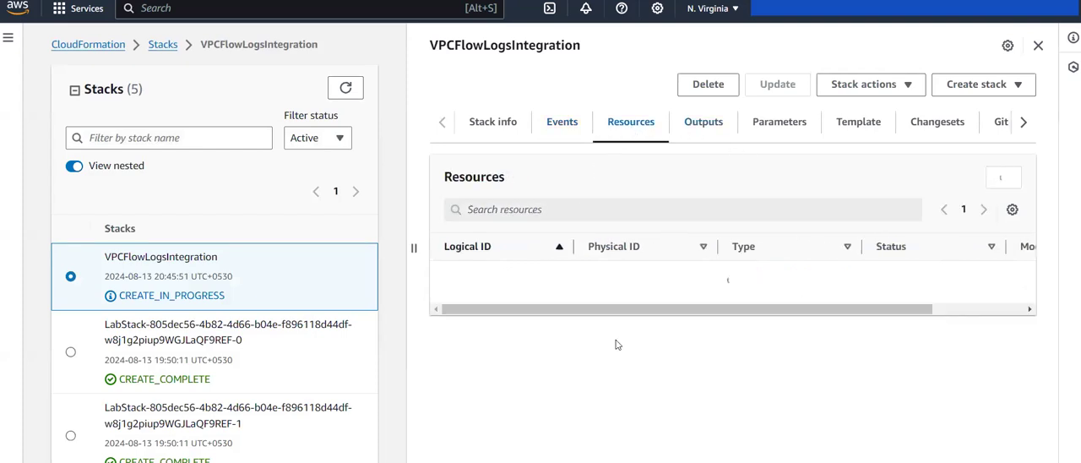
left_click(559, 125)
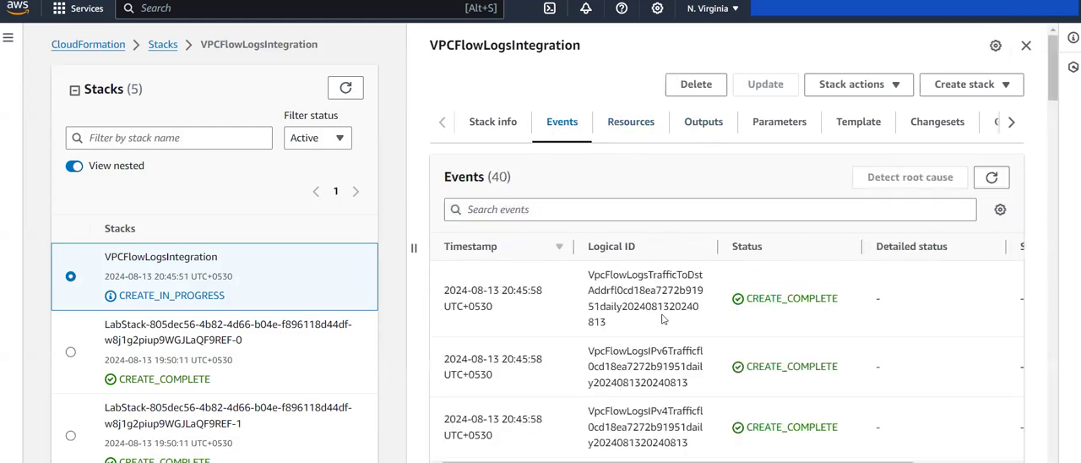
left_click(695, 121)
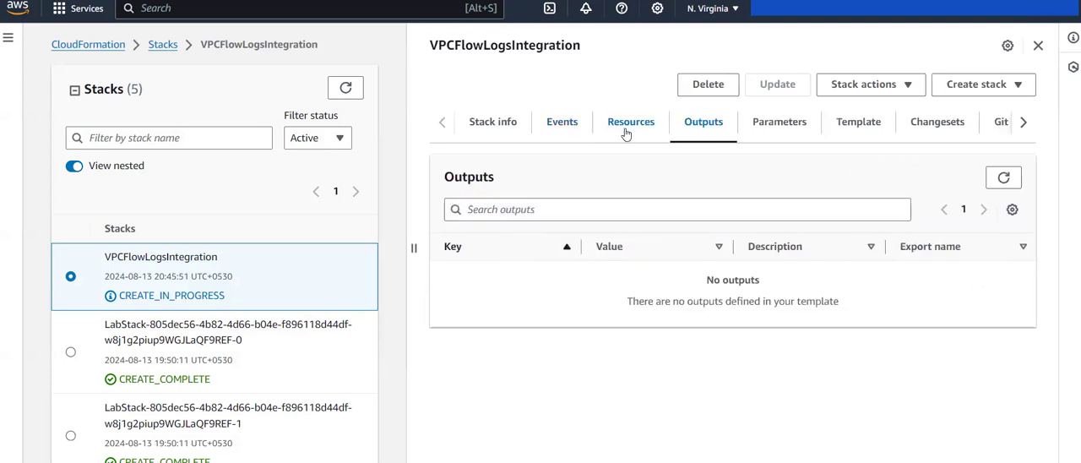
Step: Examine the Athena named queries and their creation status in the stack's resource list
left_click(625, 128)
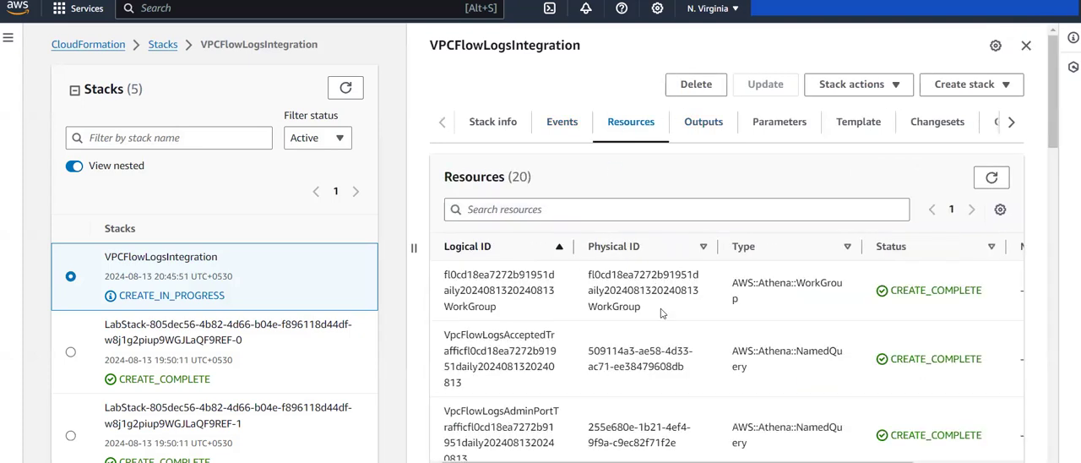
scroll(658, 304, "down", 5)
scroll(663, 314, "down", 5)
scroll(274, 339, "down", 3)
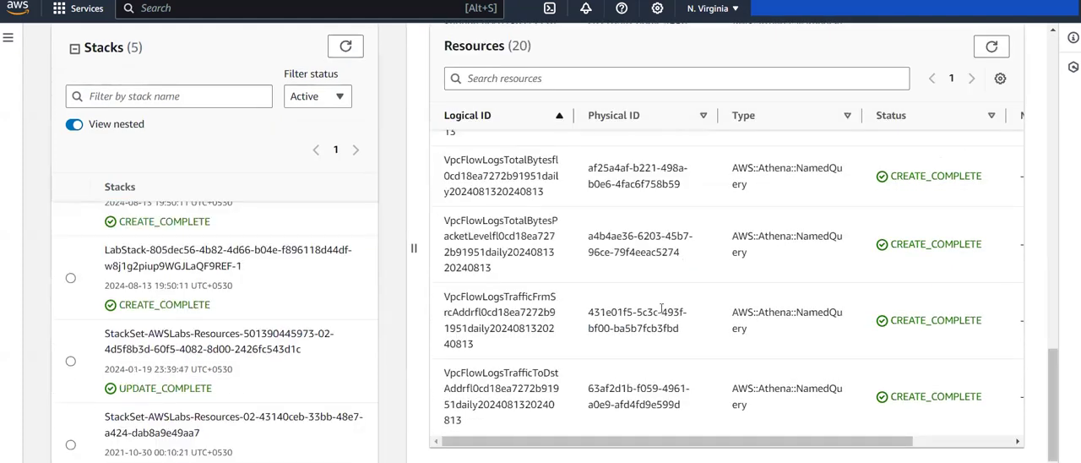
scroll(275, 339, "up", 3)
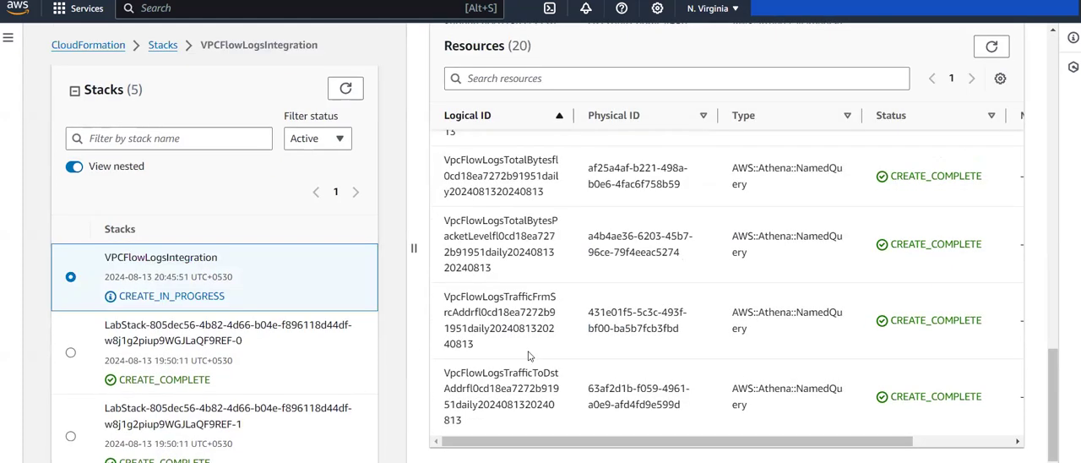
scroll(779, 417, "up", 1)
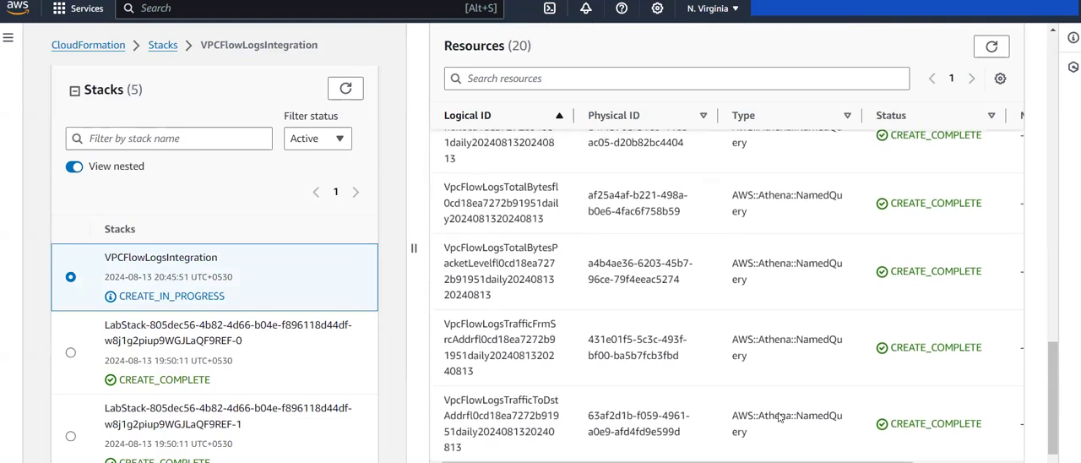
scroll(738, 347, "up", 5)
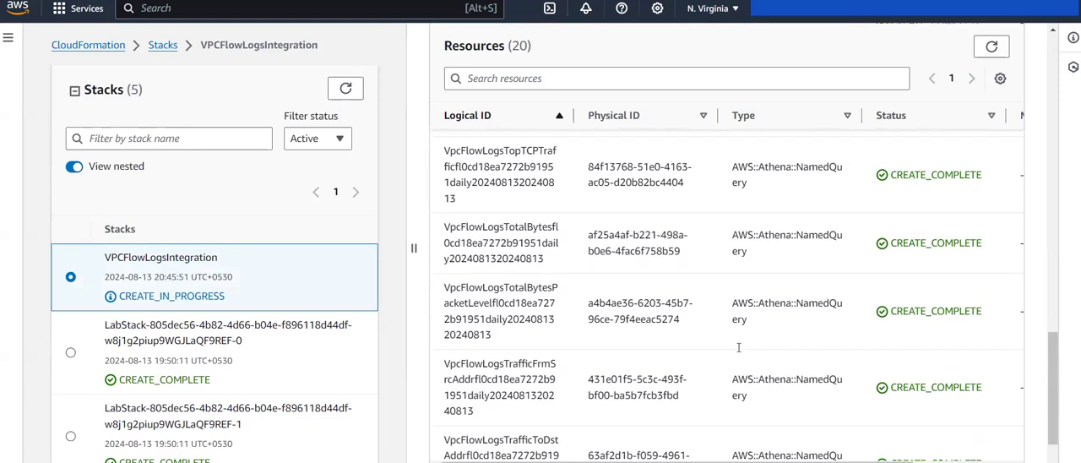
scroll(738, 347, "up", 3)
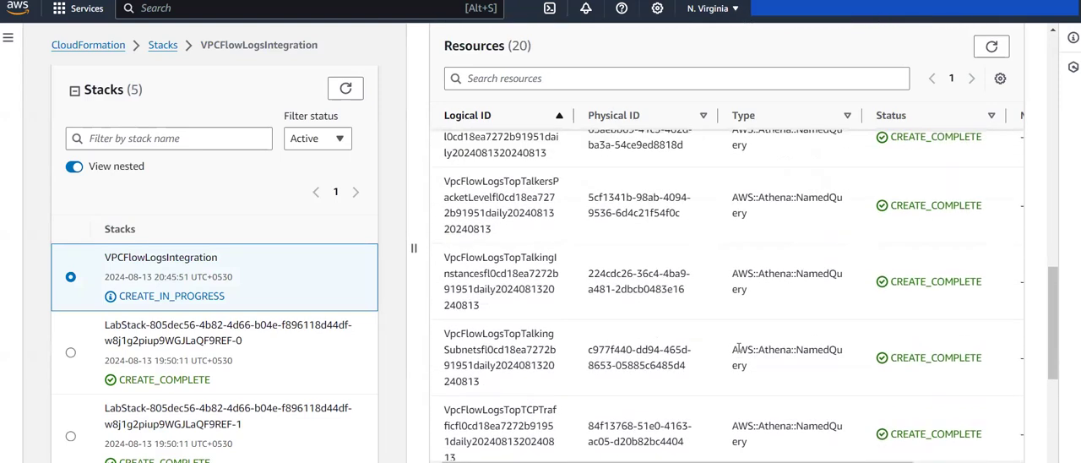
Step: Examine the Lambda executor IAM role, Glue database and table, and Athena workgroup among the stack's resources
scroll(739, 346, "up", 10)
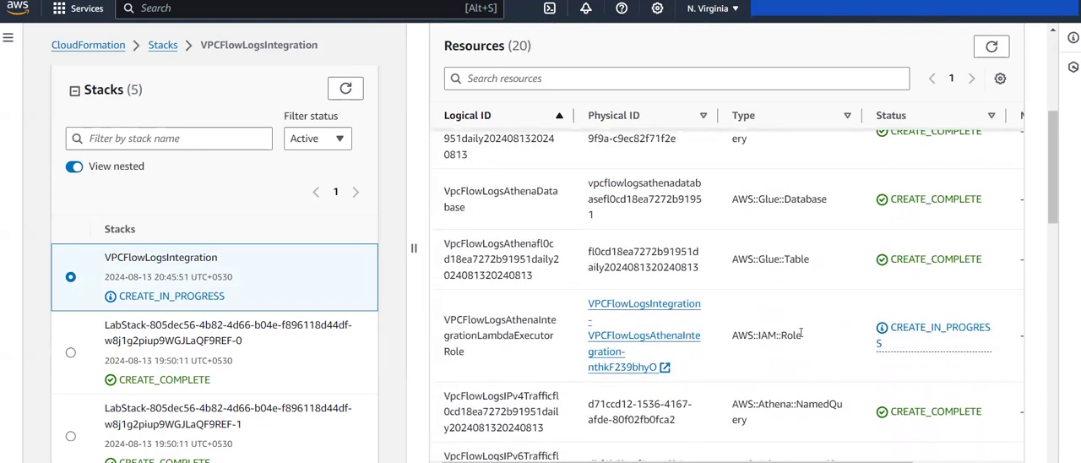
left_click_drag(801, 335, 753, 335)
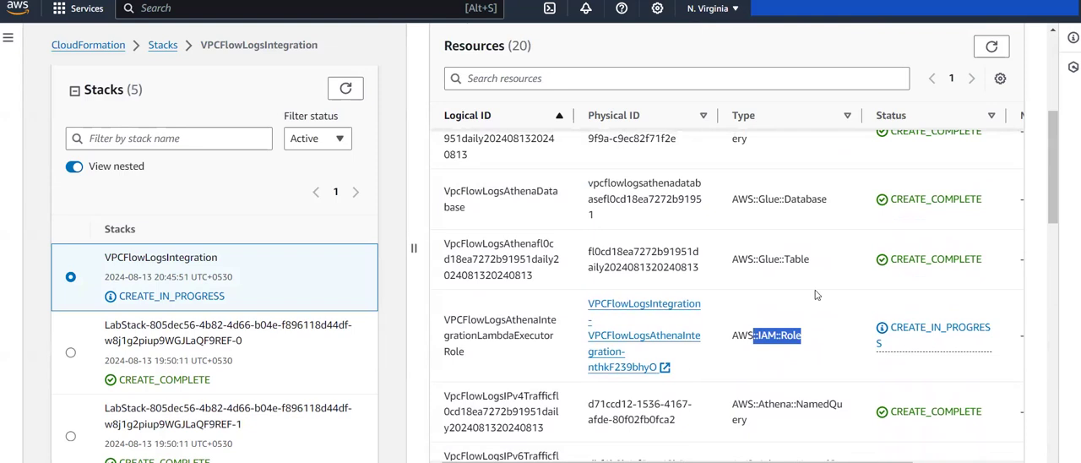
scroll(817, 289, "up", 1)
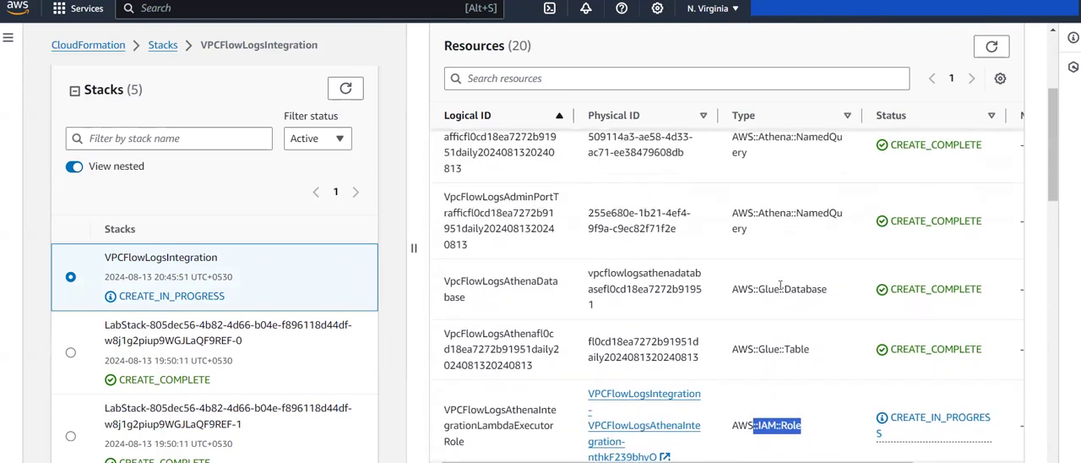
scroll(779, 285, "up", 3)
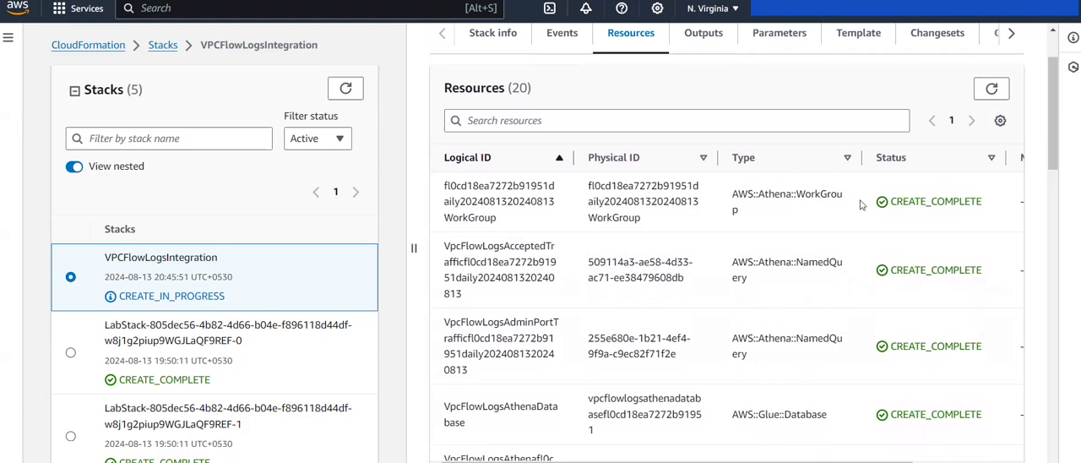
scroll(766, 222, "up", 2)
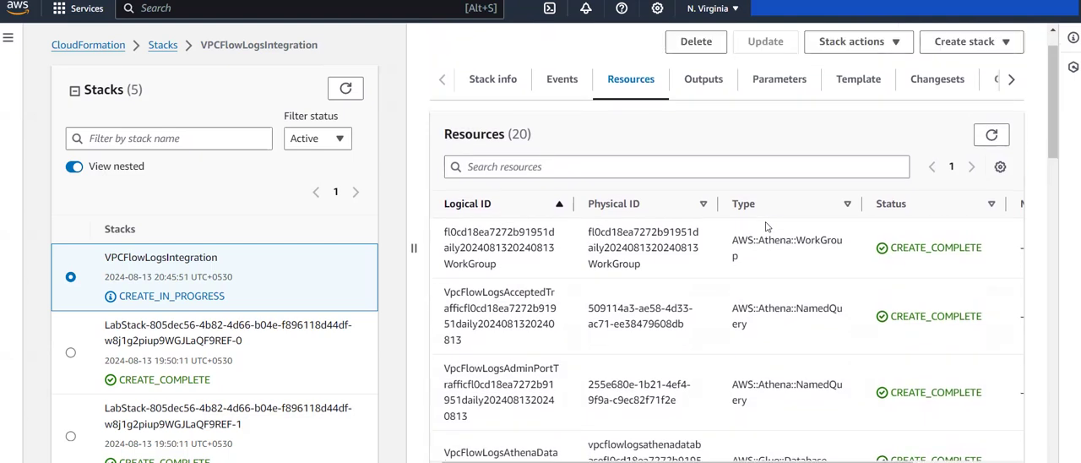
Step: Refresh the VPCFlowLogsIntegration resource list and the stack list to check creation progress
left_click(994, 152)
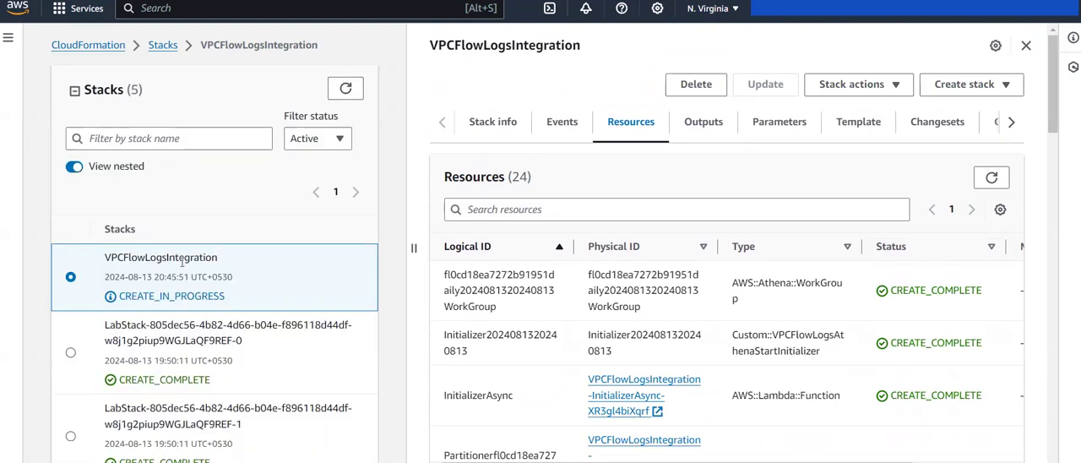
left_click(334, 91)
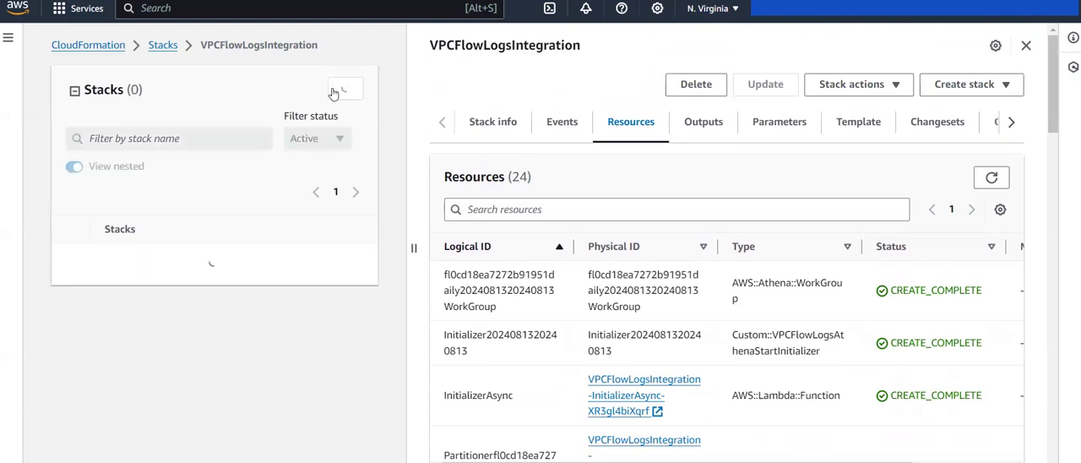
left_click(334, 93)
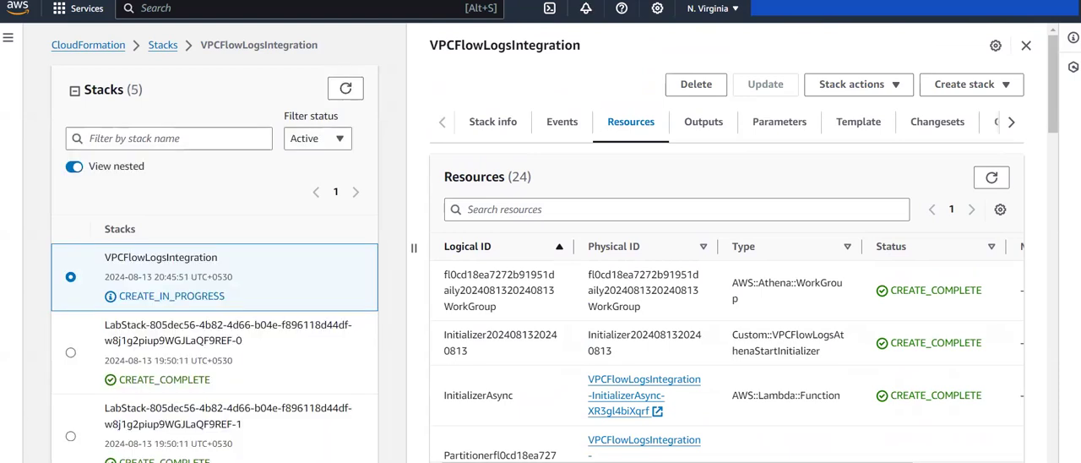
Step: Review the latest creation events of the VPCFlowLogsIntegration stack and refresh them
left_click(547, 131)
scroll(745, 361, "down", 5)
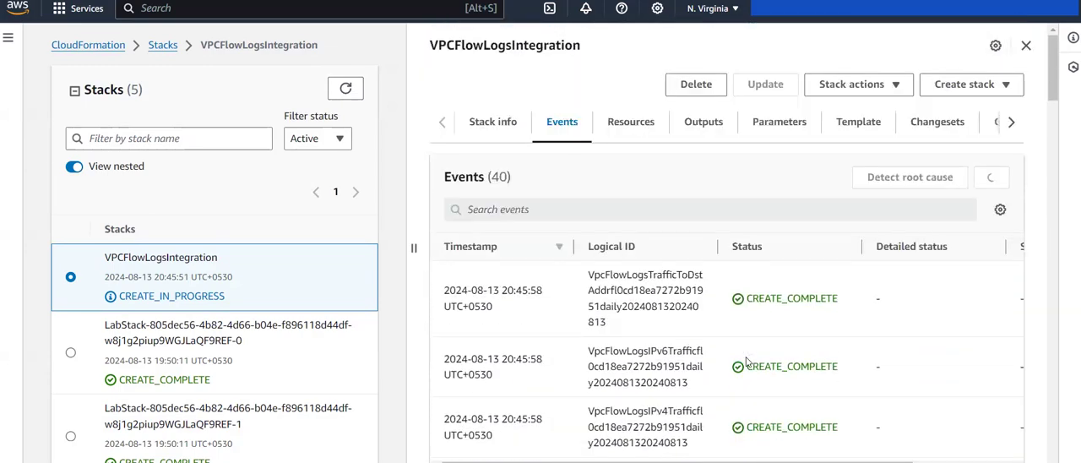
scroll(746, 361, "down", 20)
scroll(746, 361, "up", 20)
scroll(745, 361, "up", 15)
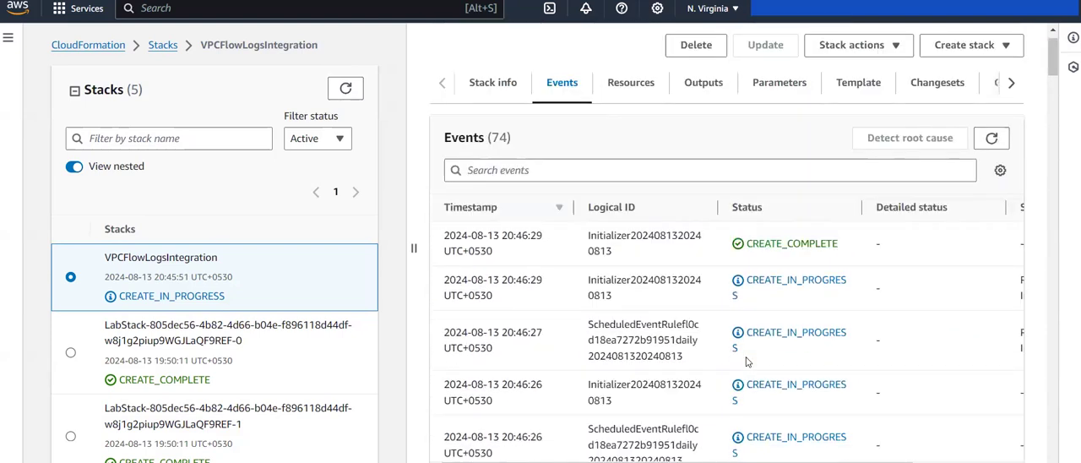
left_click(990, 178)
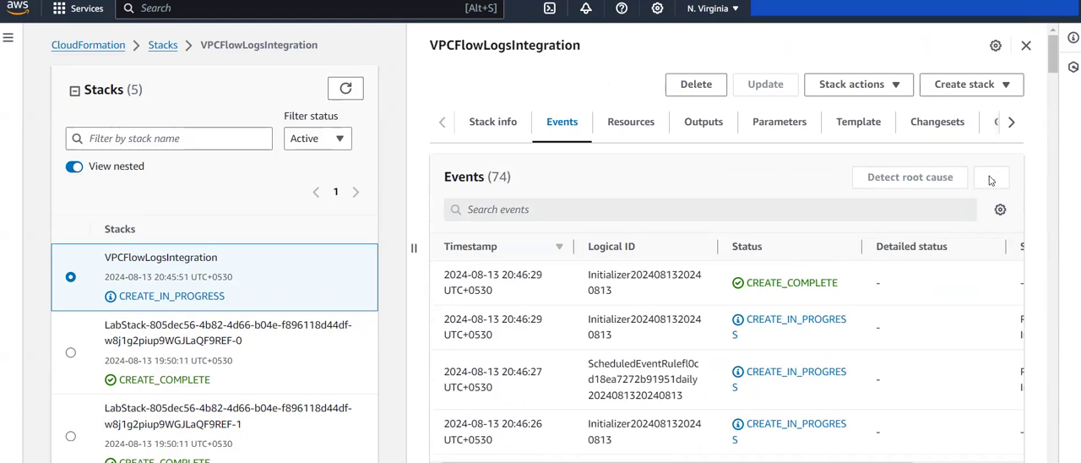
Step: Refresh the stack list repeatedly to check the VPCFlowLogsIntegration stack's creation status
left_click(342, 89)
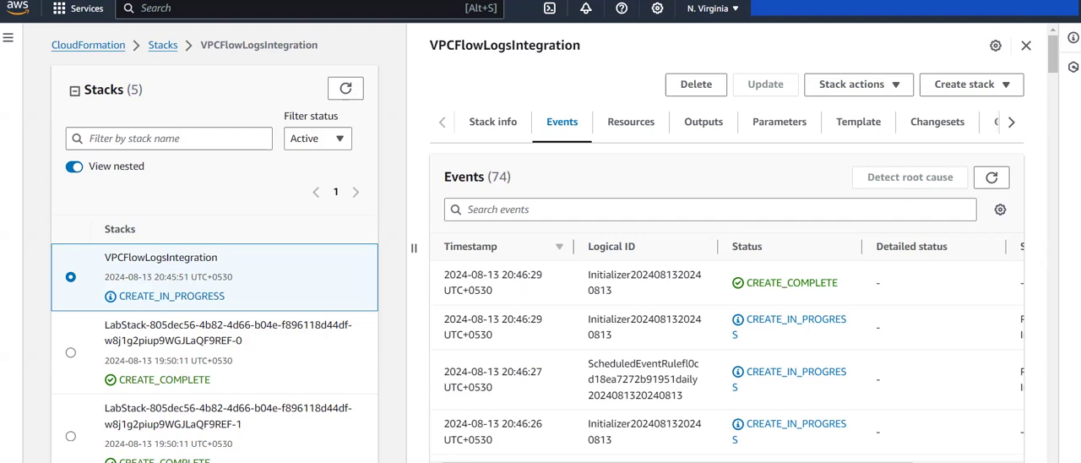
left_click(346, 88)
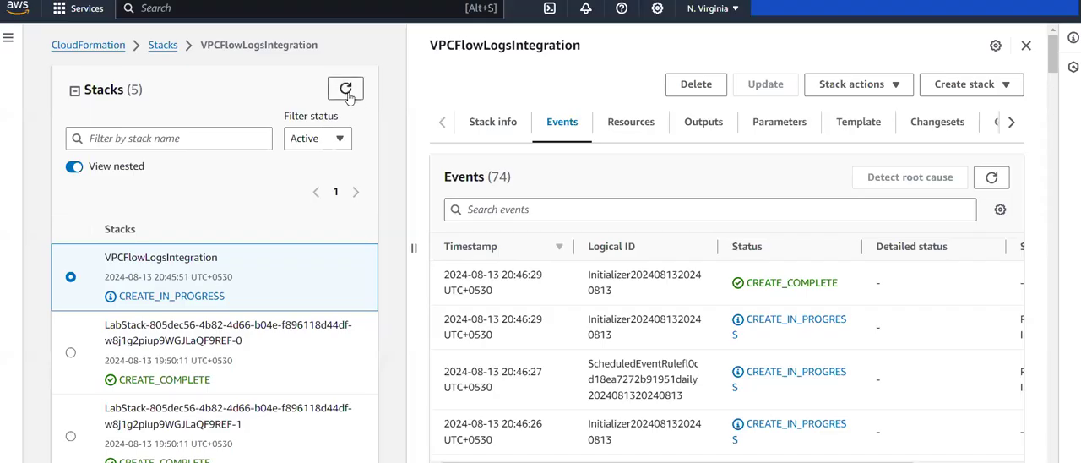
left_click(347, 90)
left_click(346, 90)
left_click(348, 98)
left_click(348, 97)
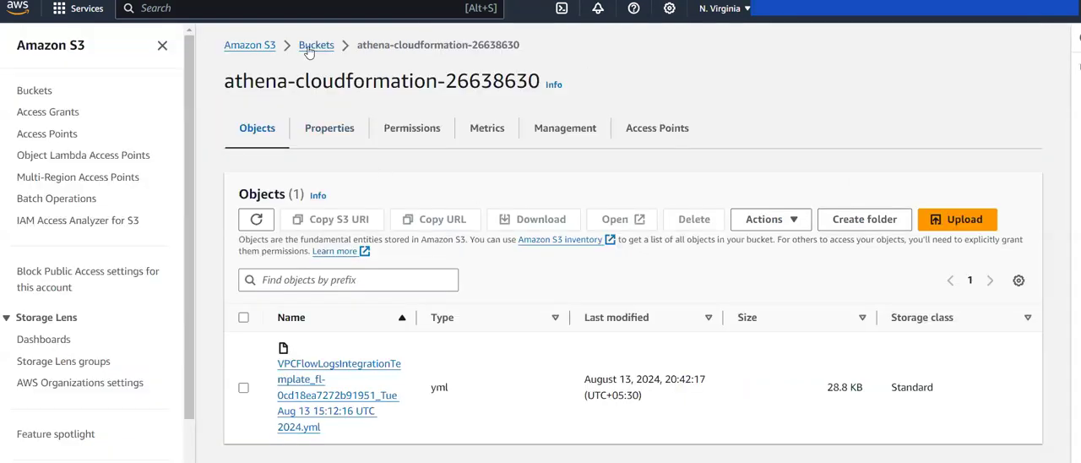
Step: Switch to Amazon S3 and open the vpc-flow-logs-26638630 bucket from the bucket list
left_click(312, 46)
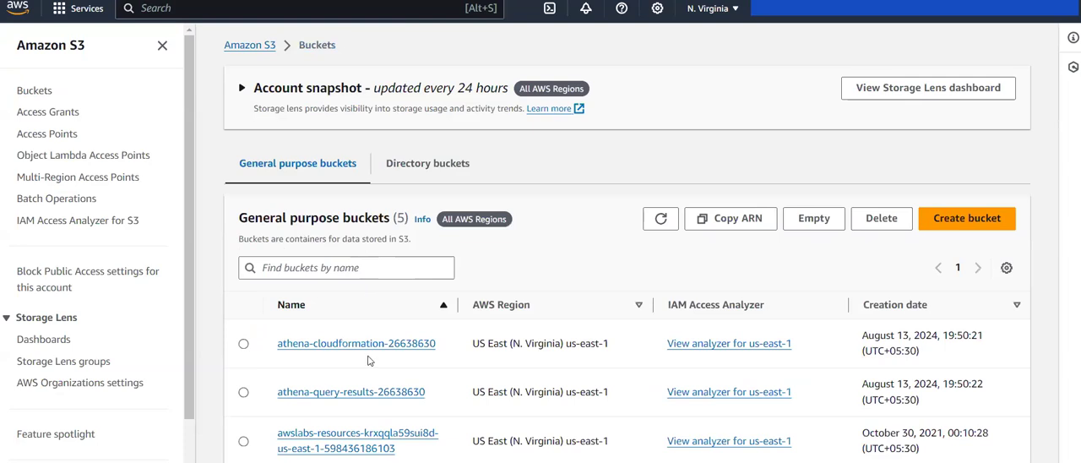
scroll(368, 361, "down", 2)
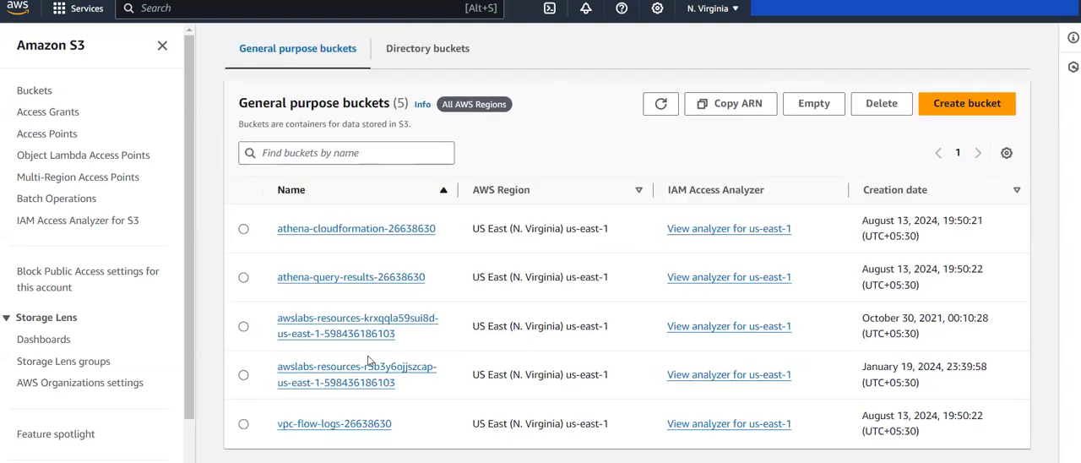
left_click(340, 427)
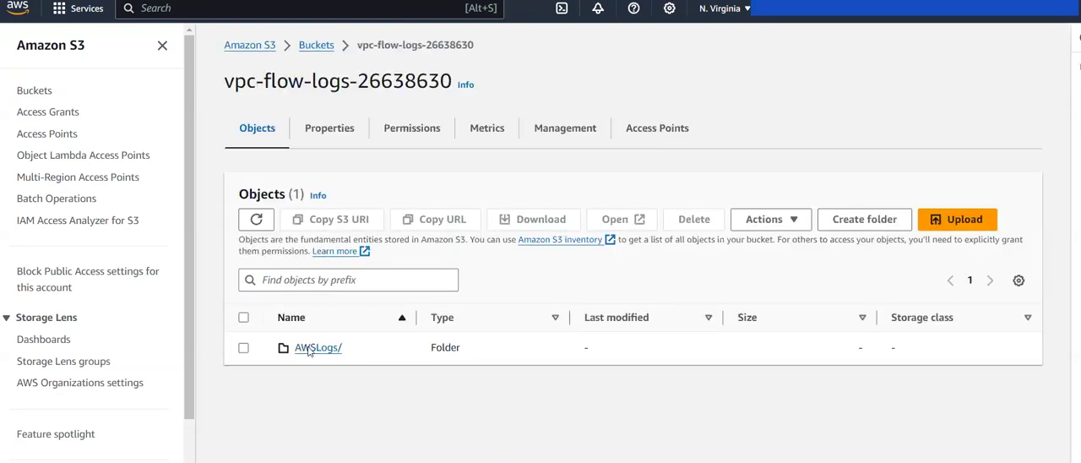
Step: Browse the bucket through AWSLogs, the account folder, vpcflowlogs, us-east-1, 2024 and 08 down to folder 13
left_click(309, 350)
left_click(314, 349)
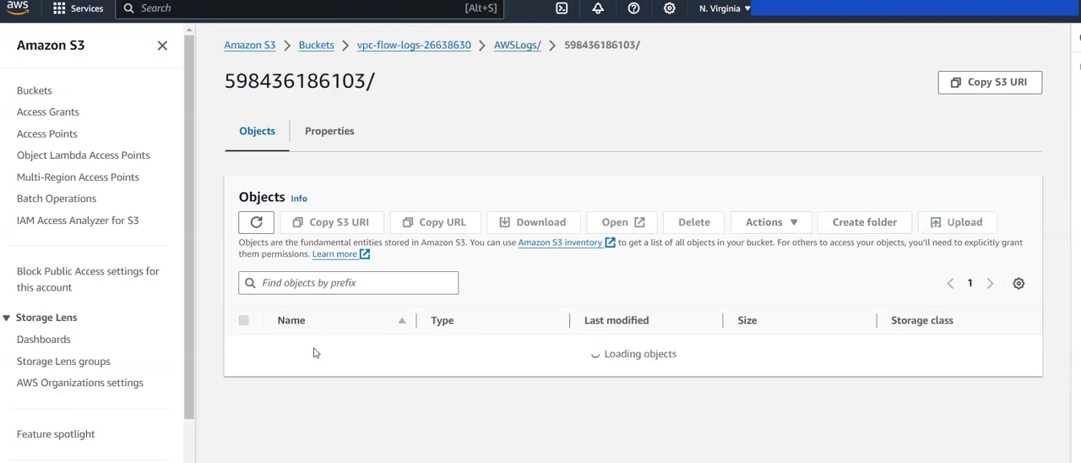
left_click(315, 350)
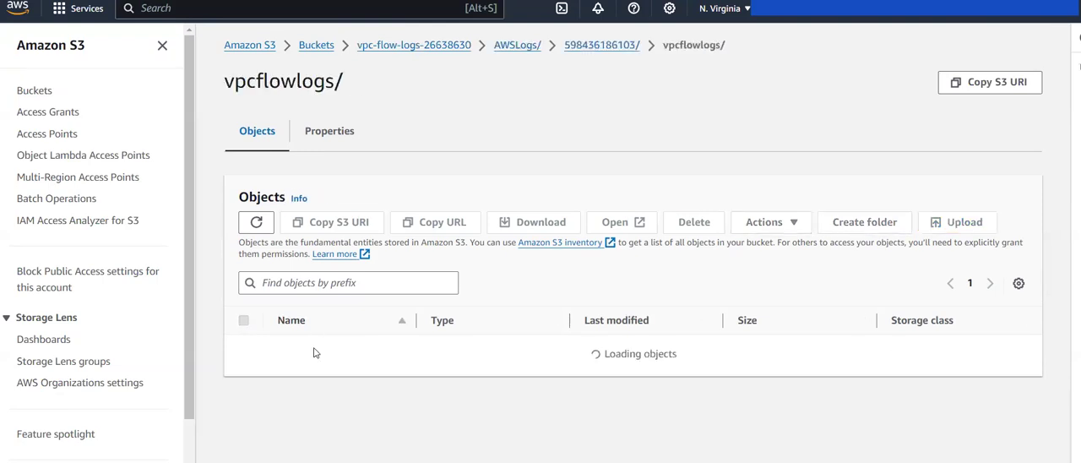
left_click(321, 351)
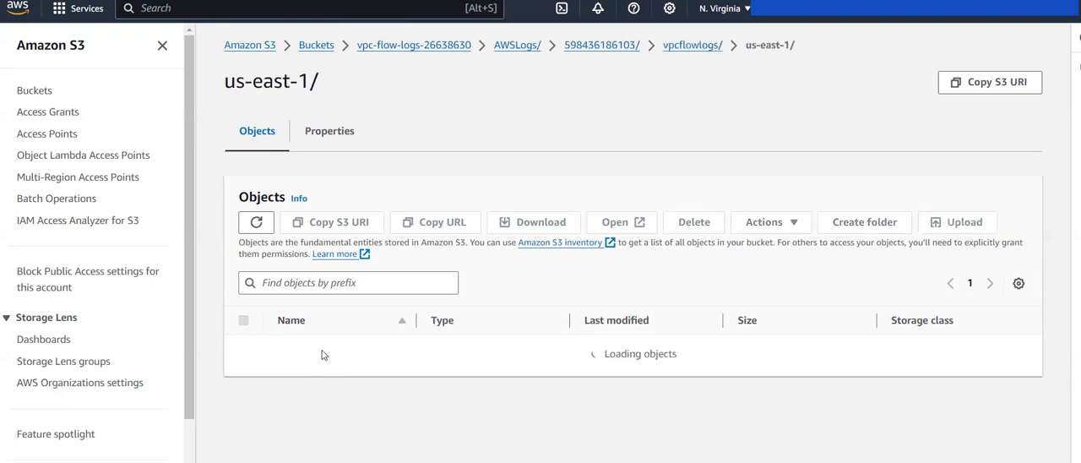
left_click(321, 353)
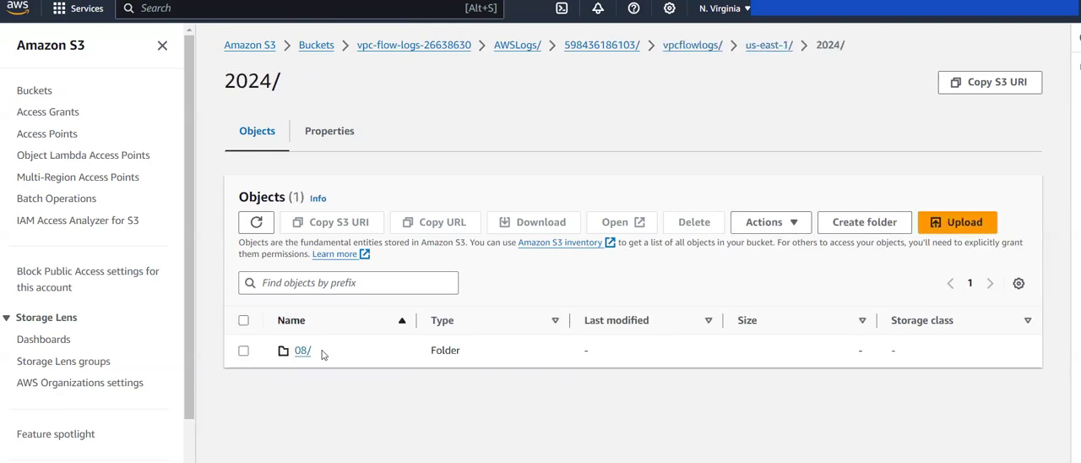
left_click(302, 351)
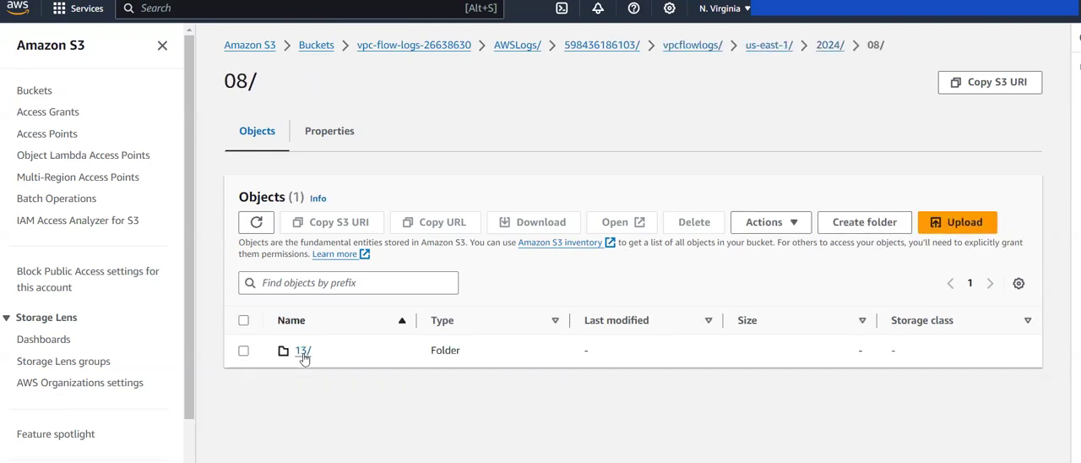
left_click(303, 351)
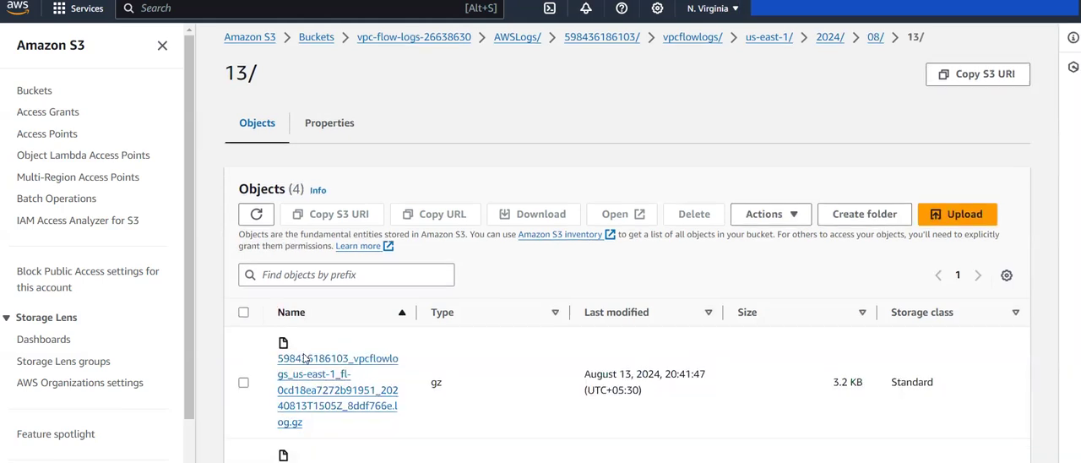
Step: Examine the flow log files in folder 13 and go back up to the vpcflowlogs folder
scroll(303, 353, "down", 2)
scroll(303, 353, "up", 2)
scroll(303, 356, "left", 5)
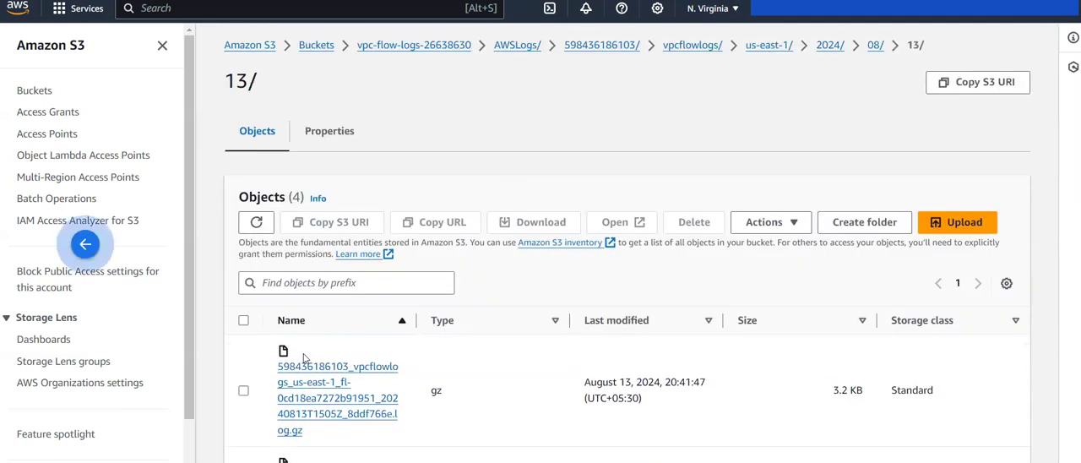
scroll(303, 356, "left", 5)
scroll(304, 358, "left", 5)
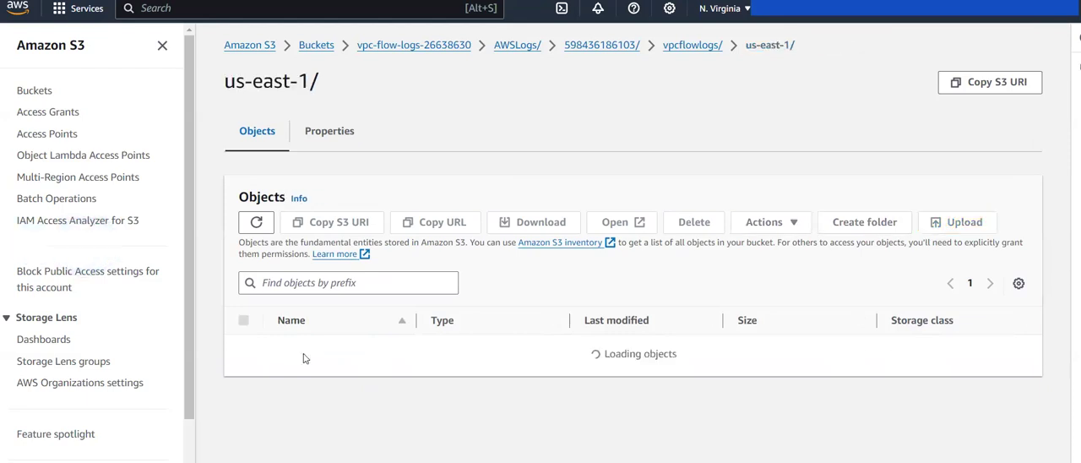
scroll(304, 358, "left", 5)
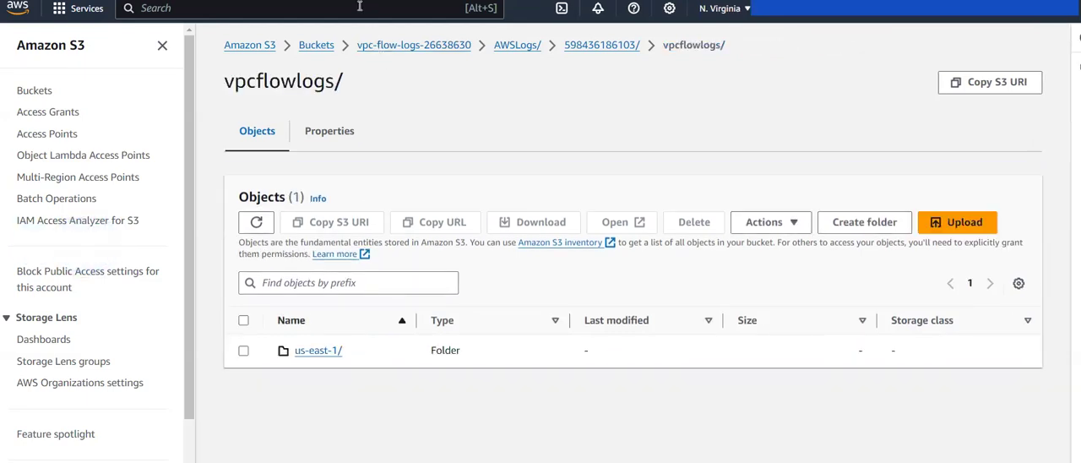
Step: Find the Athena service and launch its query editor for querying data with Trino SQL
left_click(359, 7)
type("athena")
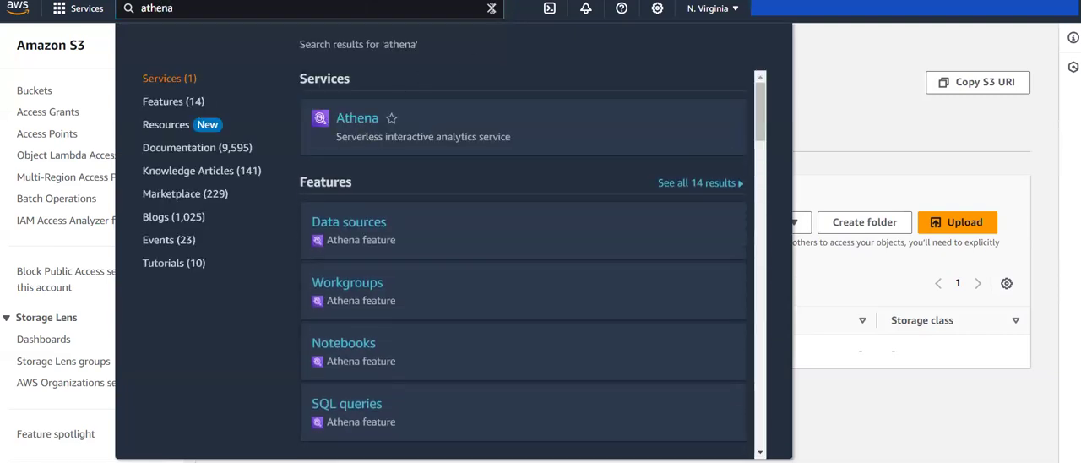
left_click(493, 8)
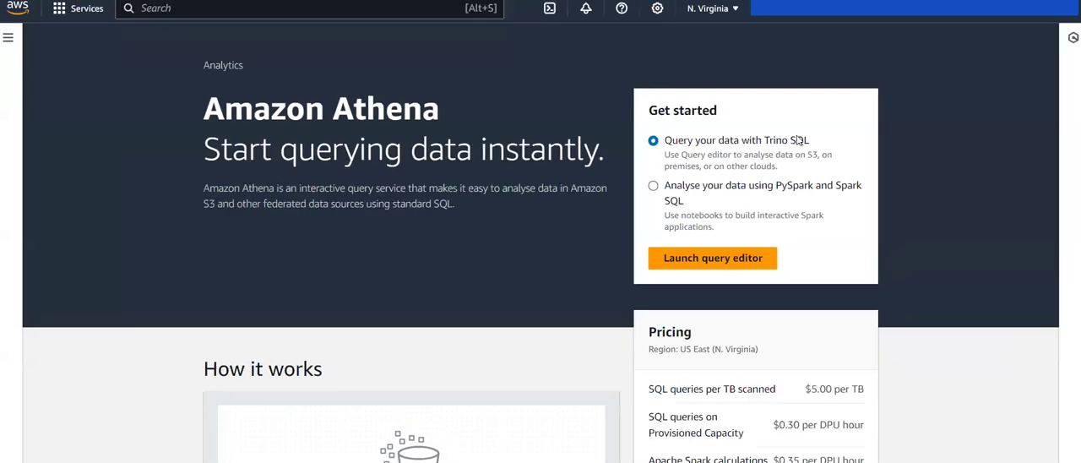
left_click(686, 265)
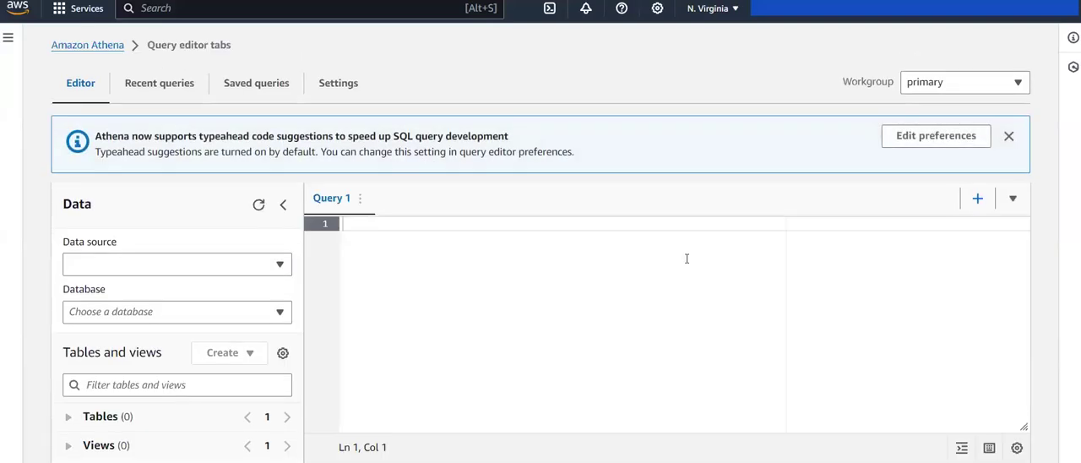
left_click(966, 82)
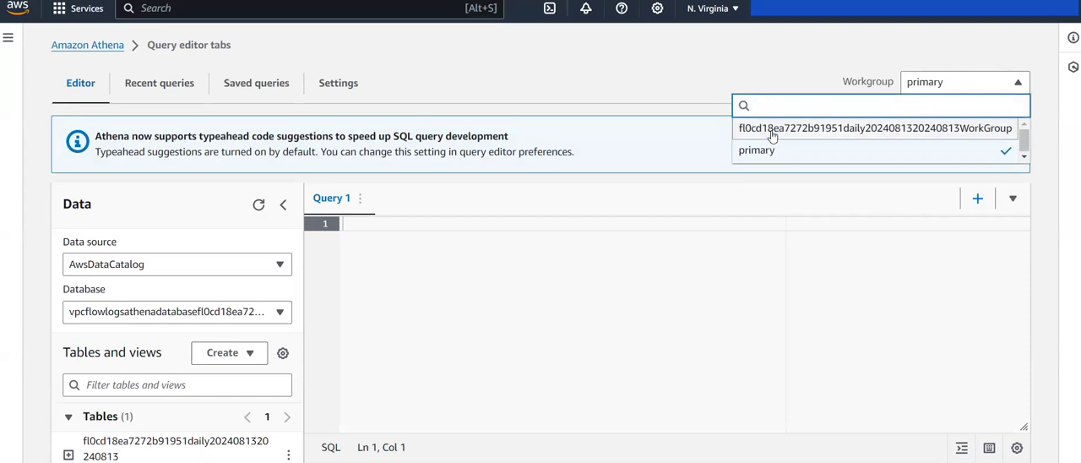
left_click(893, 131)
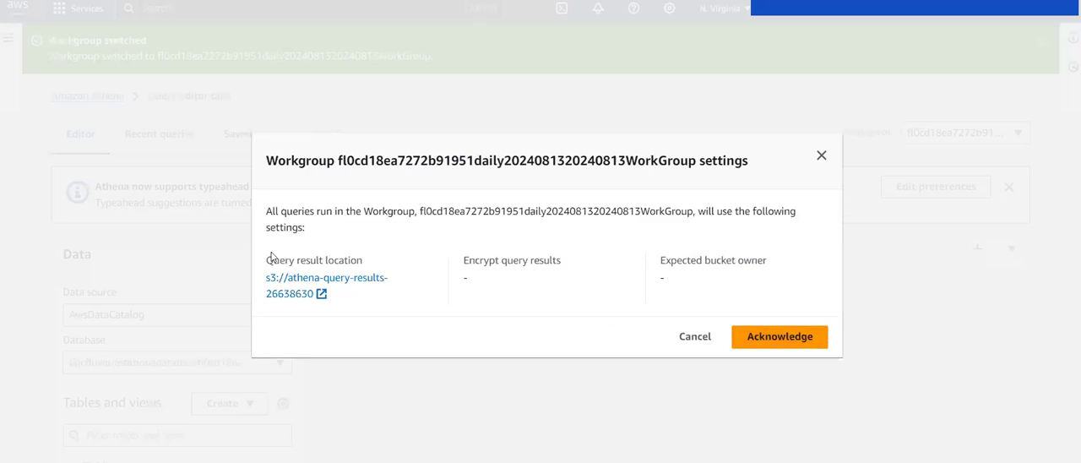
left_click_drag(266, 259, 344, 300)
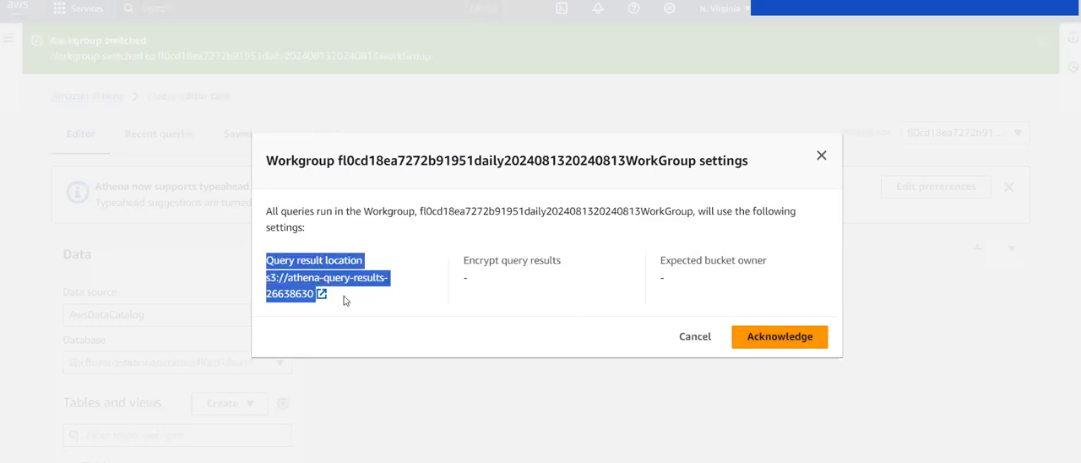
left_click(344, 300)
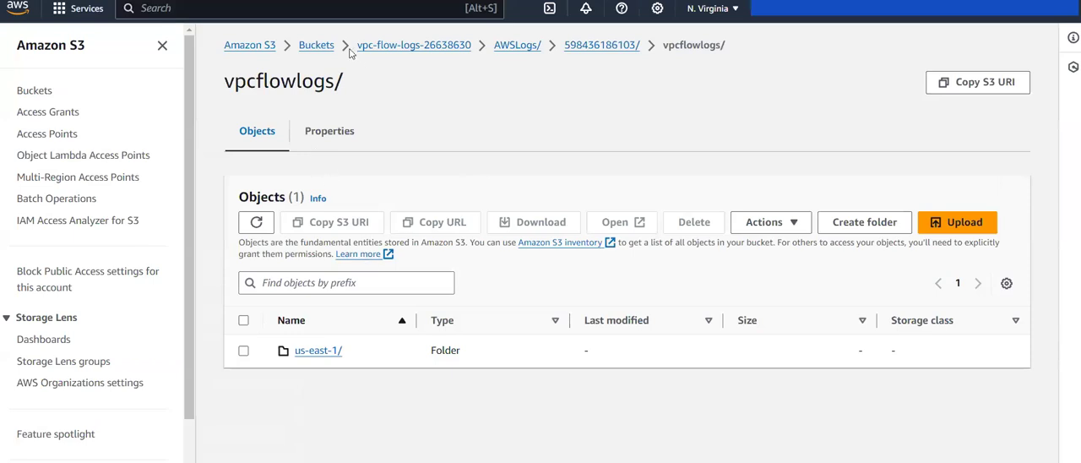
Step: Switch to Amazon S3, open the athena-query-results-26638630 bucket and refresh its object list
left_click(316, 46)
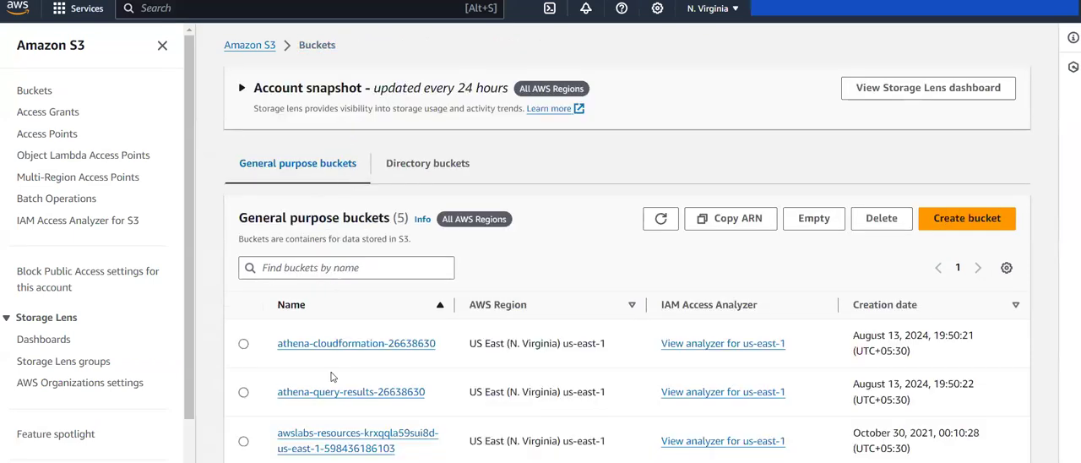
left_click(344, 395)
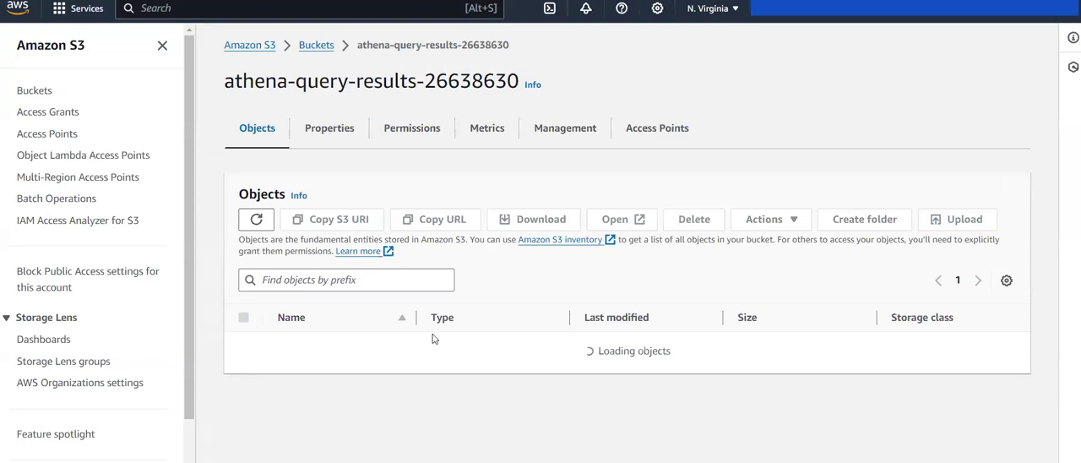
left_click(266, 226)
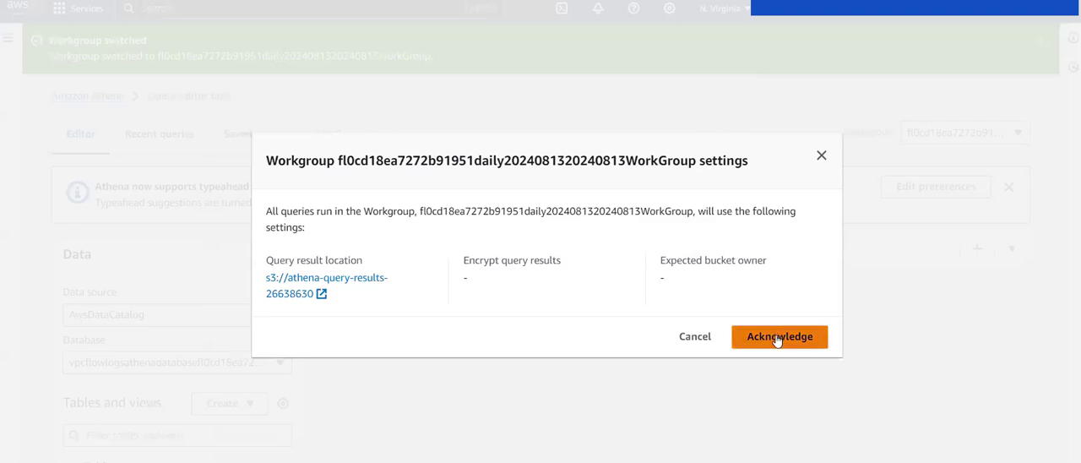
Step: Return to Athena, acknowledge the workgroup settings, and review the query editor's data source and database
left_click(777, 337)
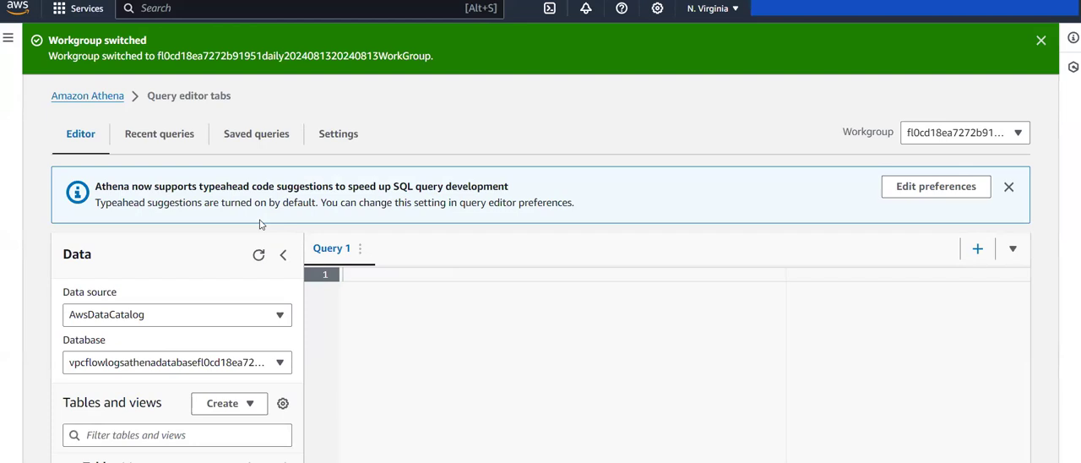
scroll(264, 225, "down", 3)
scroll(320, 243, "up", 2)
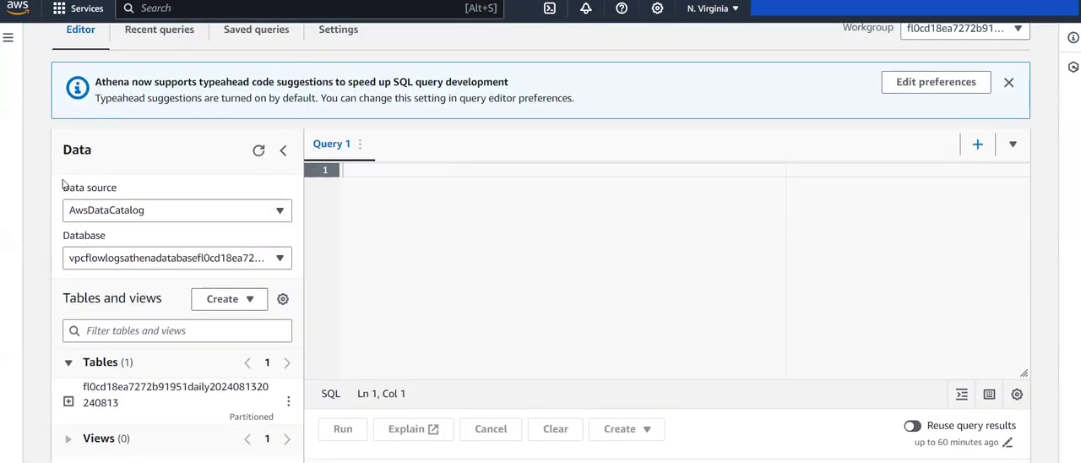
left_click_drag(55, 187, 139, 196)
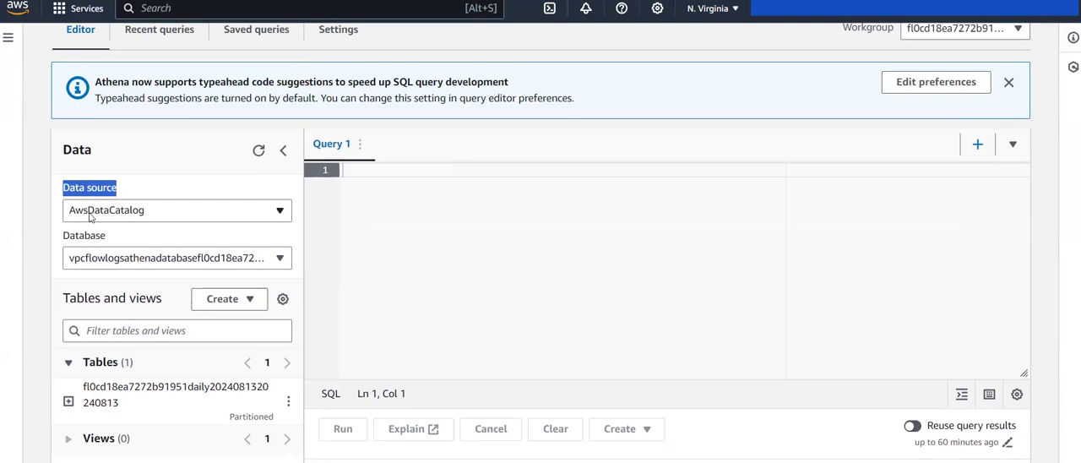
left_click_drag(58, 237, 110, 240)
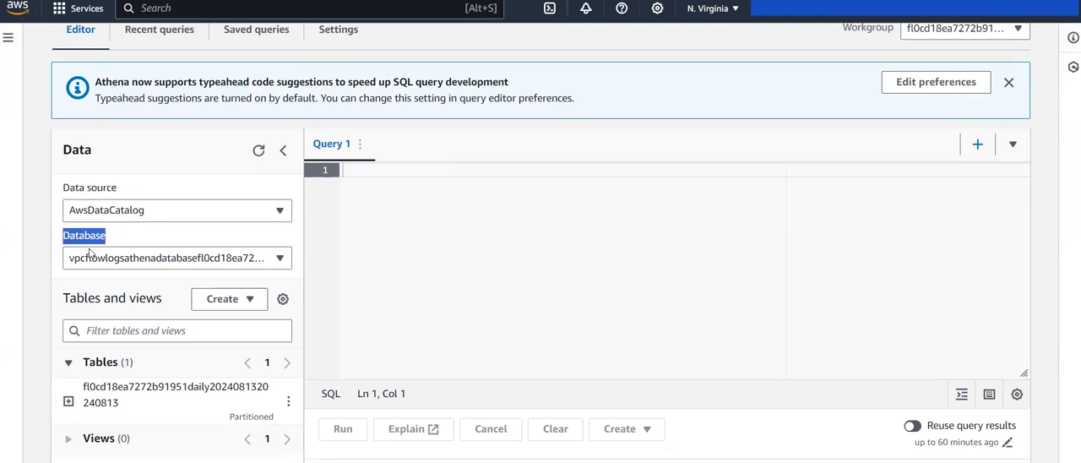
left_click(120, 263)
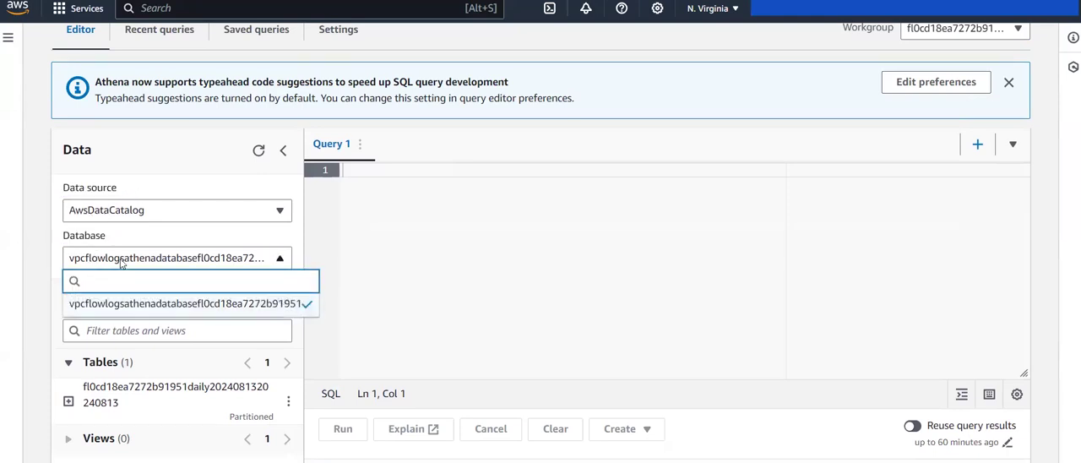
left_click(51, 246)
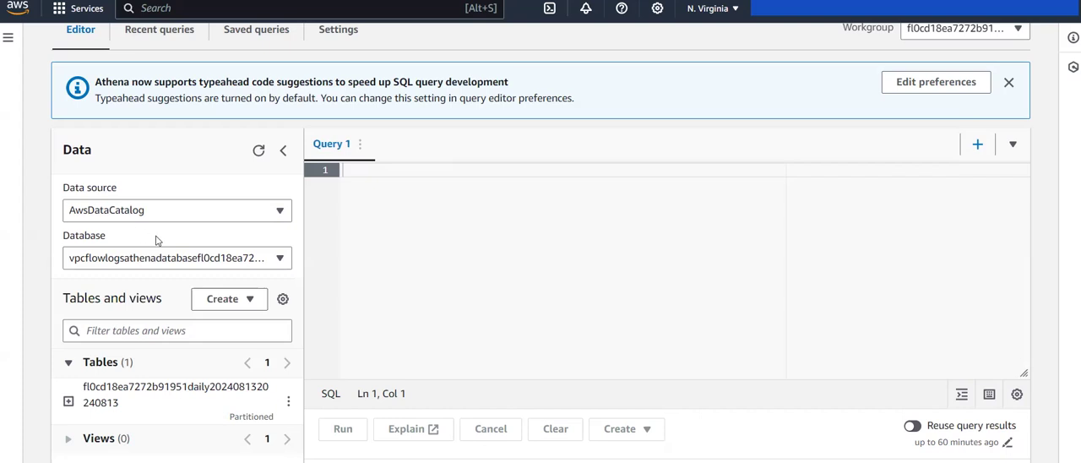
scroll(156, 241, "down", 2)
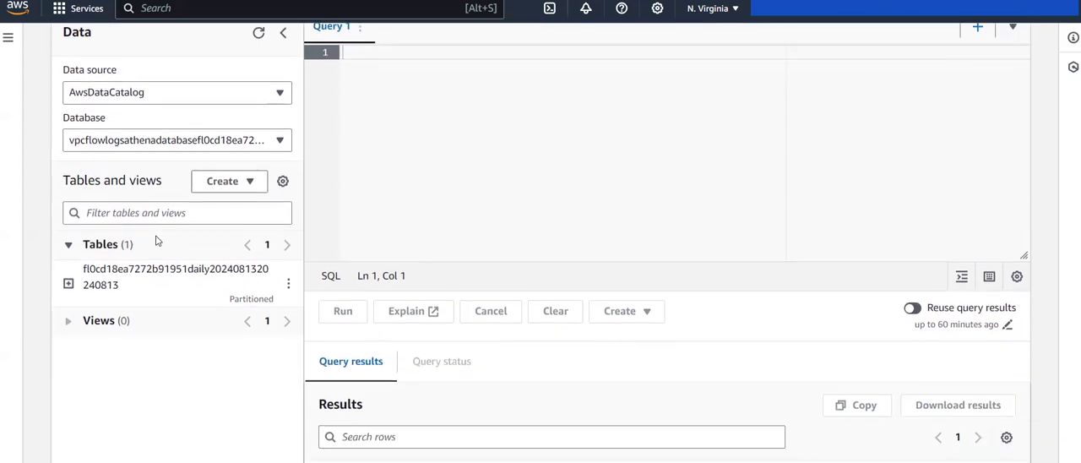
left_click(286, 278)
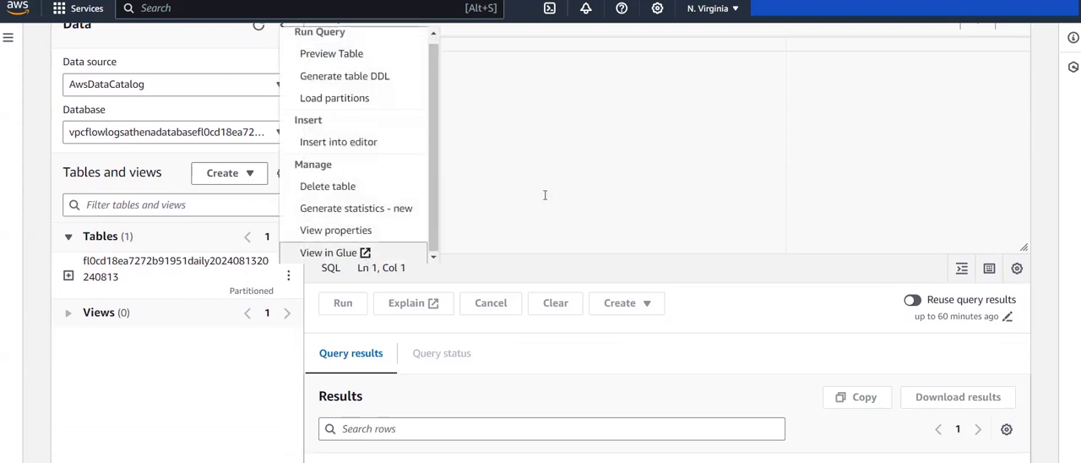
scroll(338, 169, "up", 1)
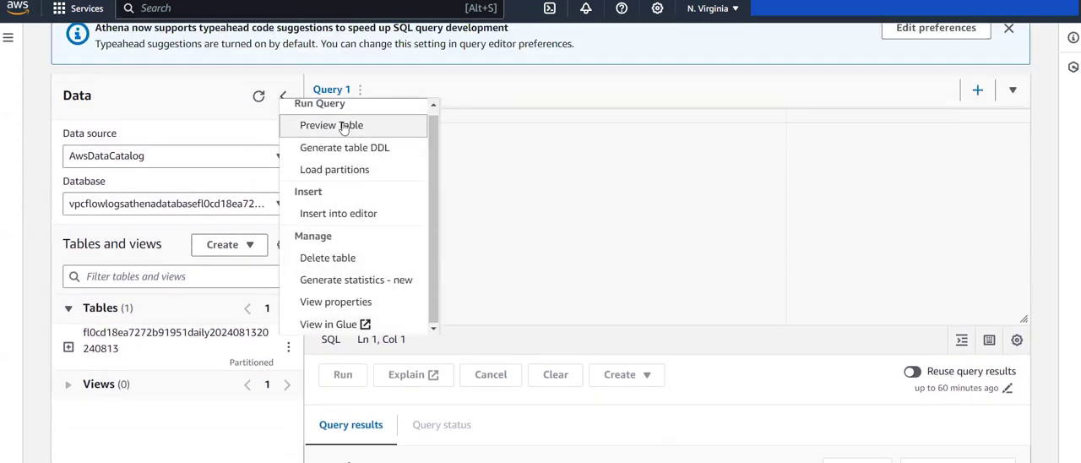
scroll(343, 127, "up", 1)
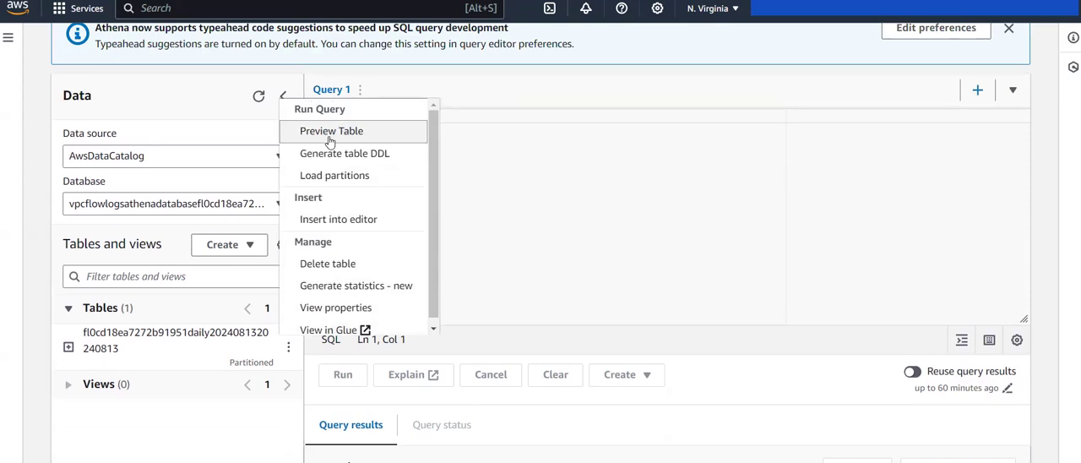
left_click(329, 132)
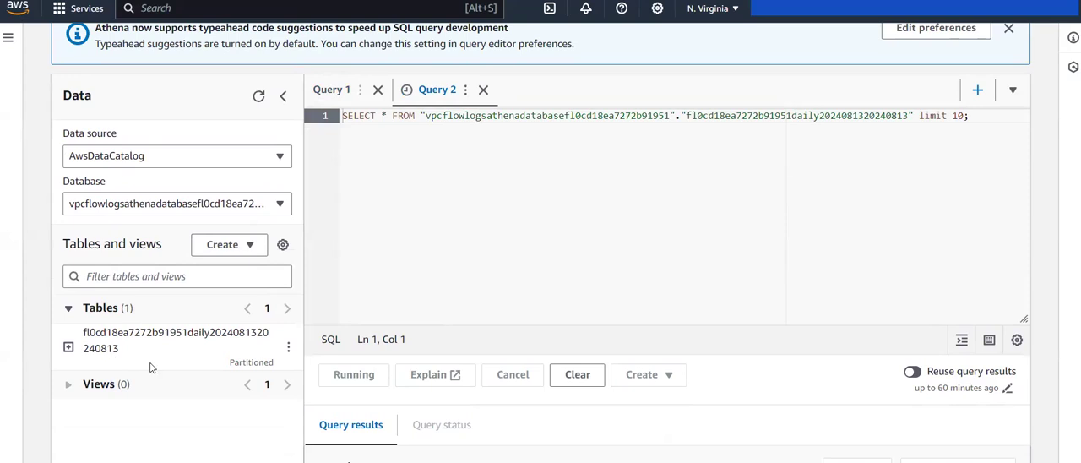
scroll(427, 304, "down", 2)
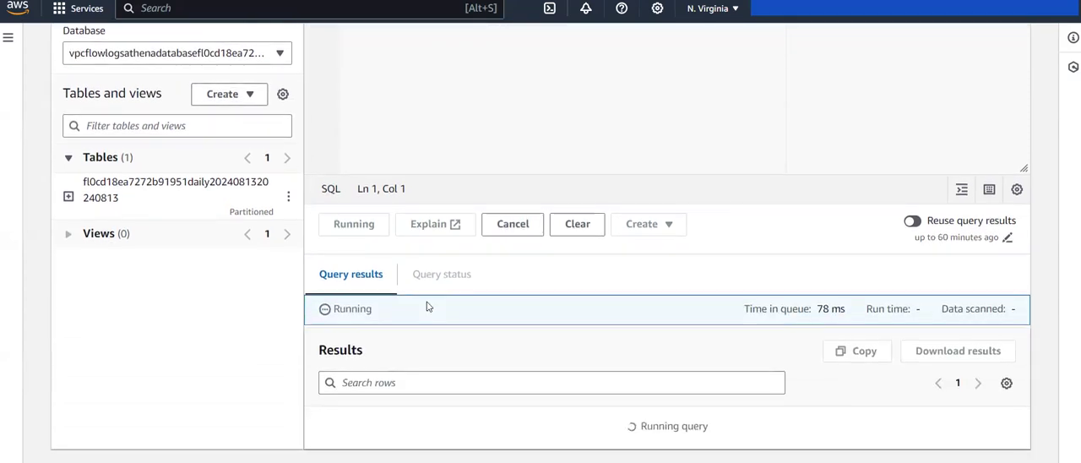
scroll(373, 371, "up", 3)
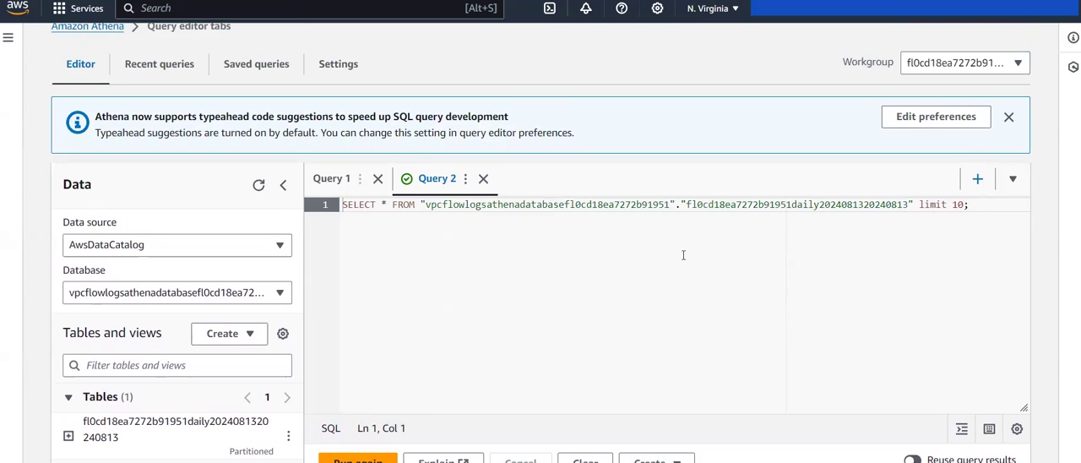
Step: Examine the preview query's result rows, including the action, bytes, destination address, destination port and flow direction columns
scroll(671, 274, "down", 5)
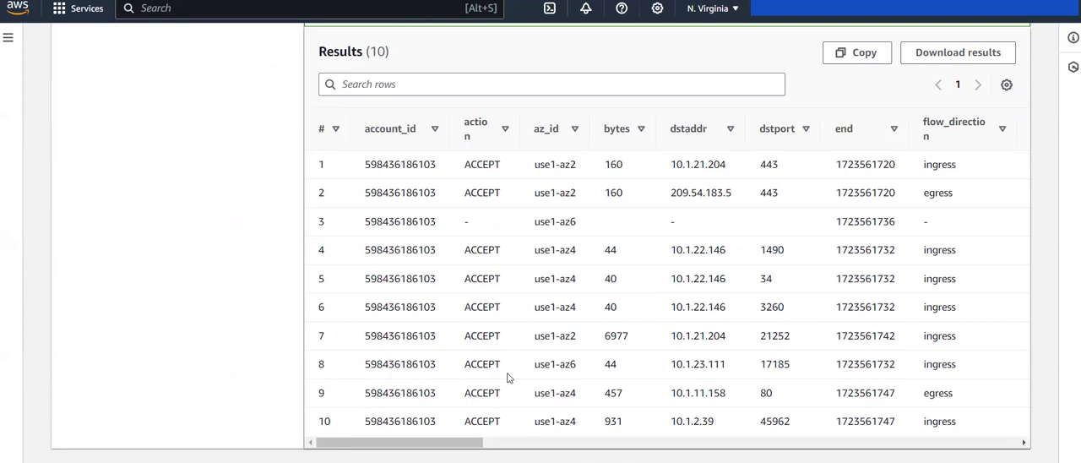
scroll(508, 378, "up", 4)
scroll(508, 373, "down", 2)
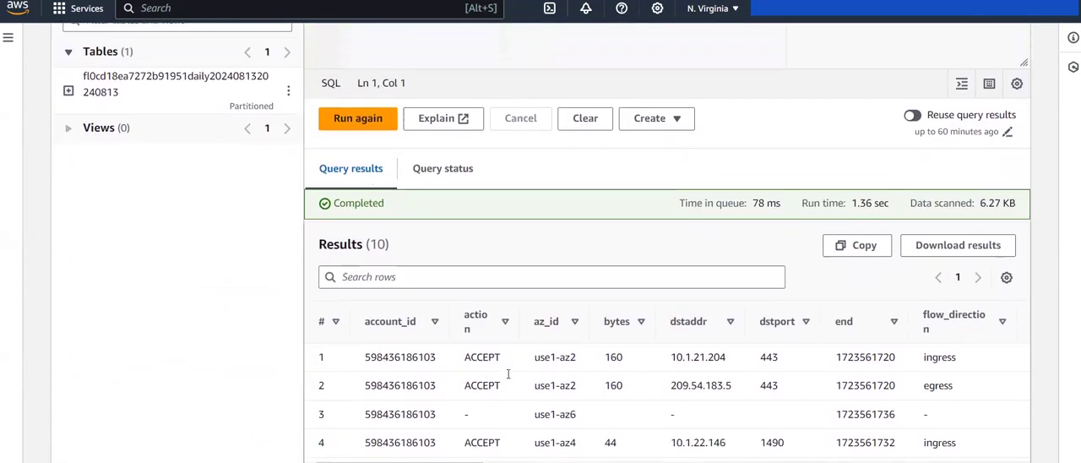
scroll(508, 374, "down", 1)
scroll(945, 366, "down", 3)
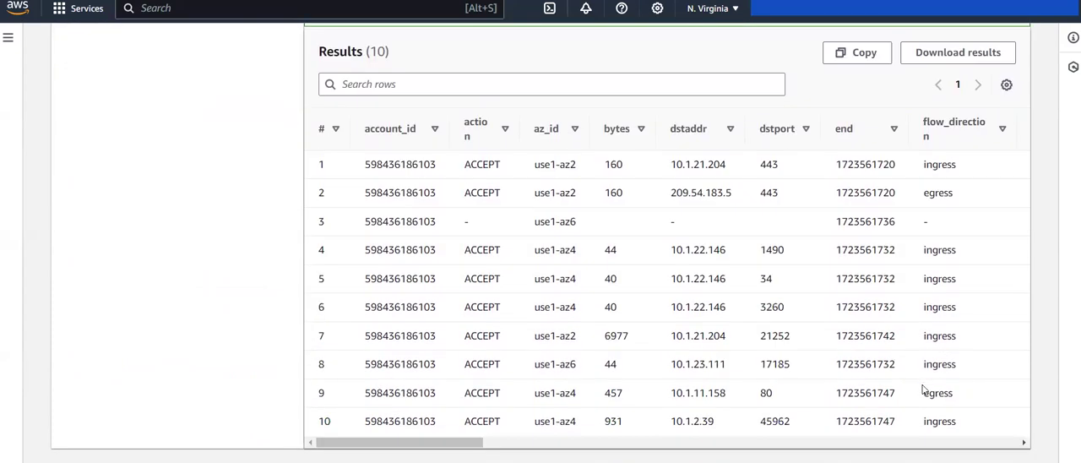
scroll(923, 389, "up", 4)
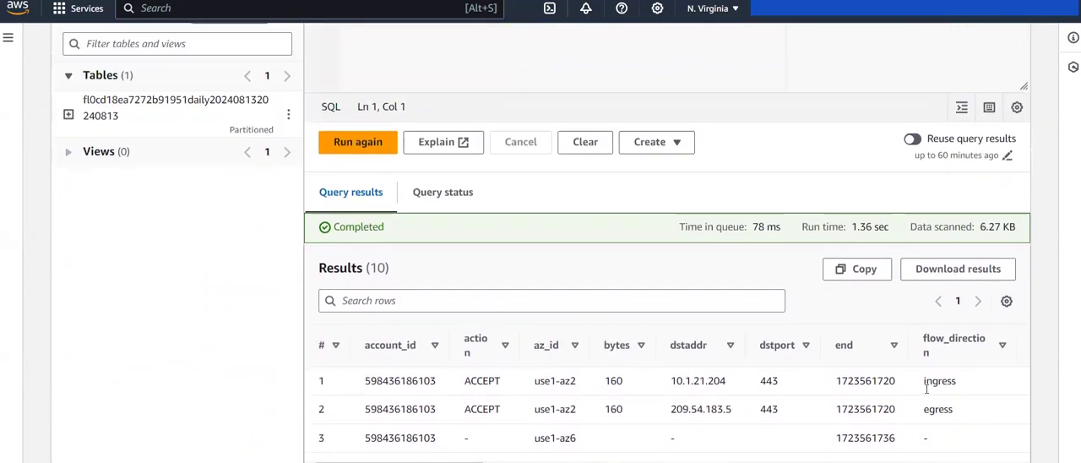
scroll(926, 388, "up", 1)
scroll(585, 273, "down", 2)
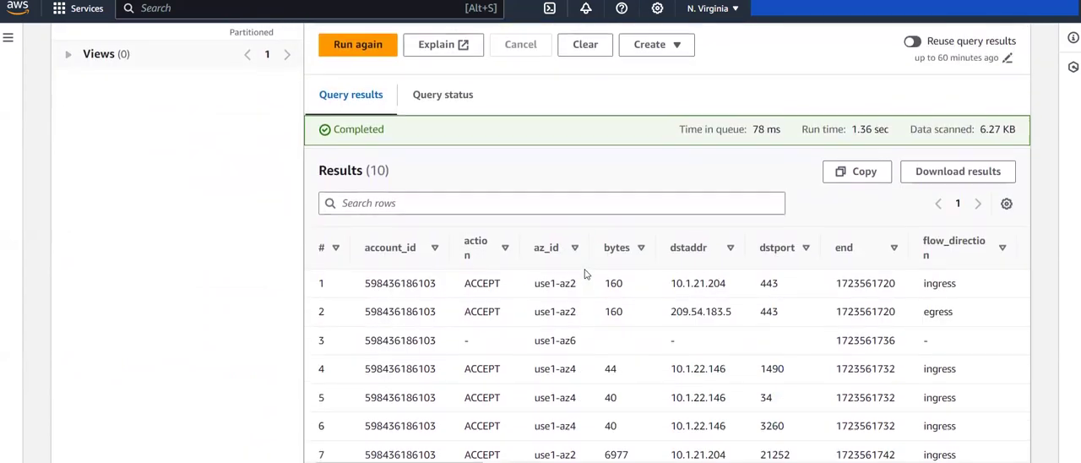
scroll(585, 270, "up", 4)
scroll(585, 269, "up", 4)
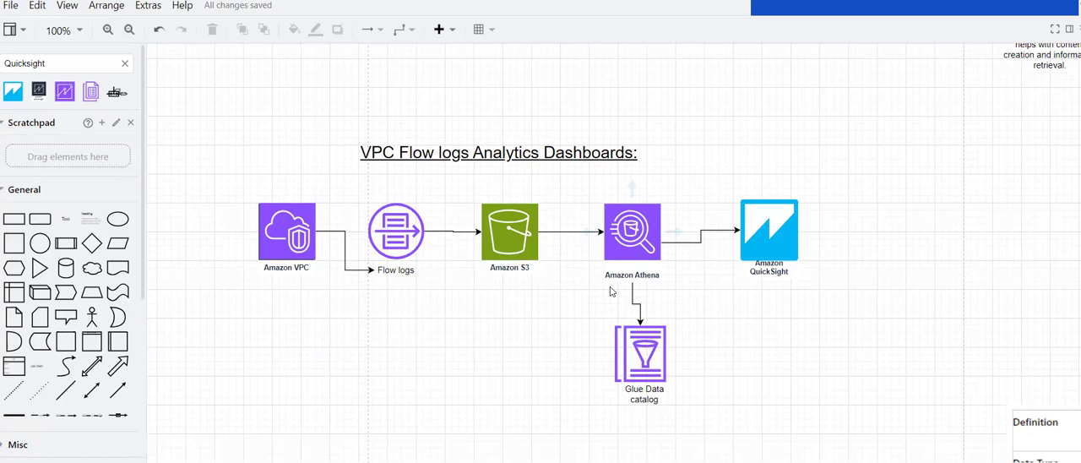
Step: Look up QuickSight in the AWS service search, switch to its page and start the QuickSight sign-up
left_click(629, 225)
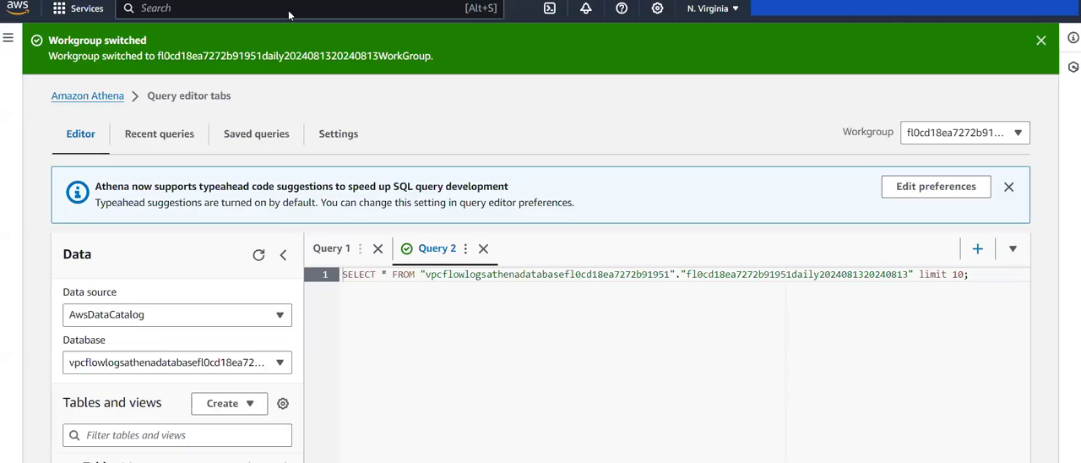
type("quick")
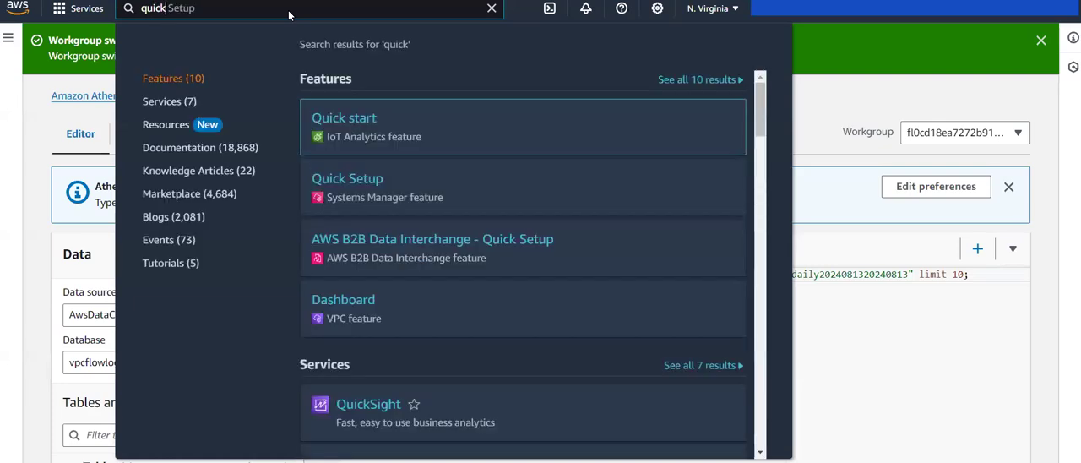
type("si")
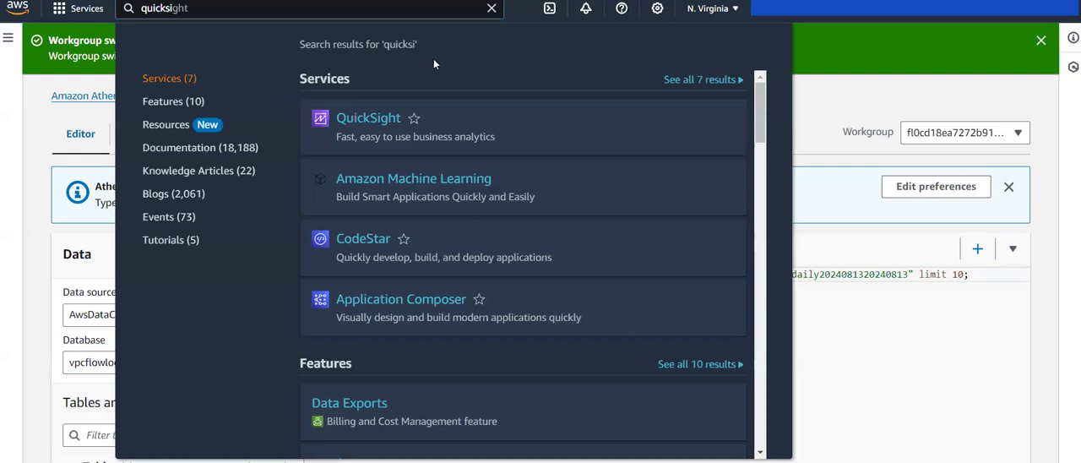
left_click(490, 10)
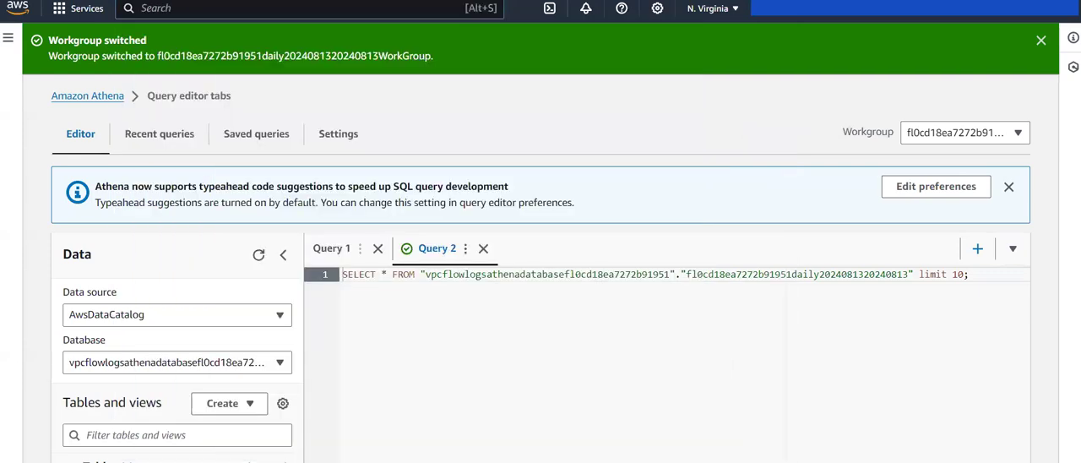
key("ctrl+Tab")
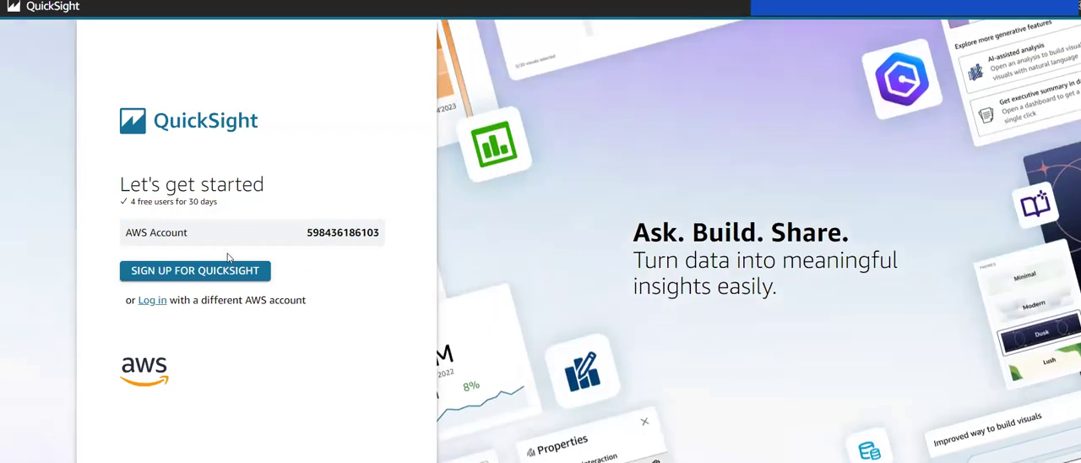
left_click(171, 279)
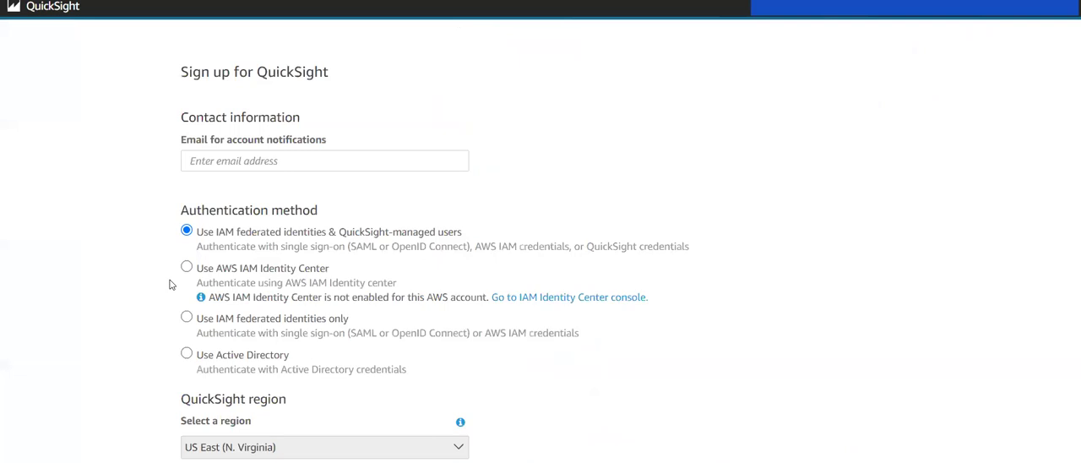
Step: Enter the contact e-mail for account notifications in the QuickSight sign-up form
left_click(277, 226)
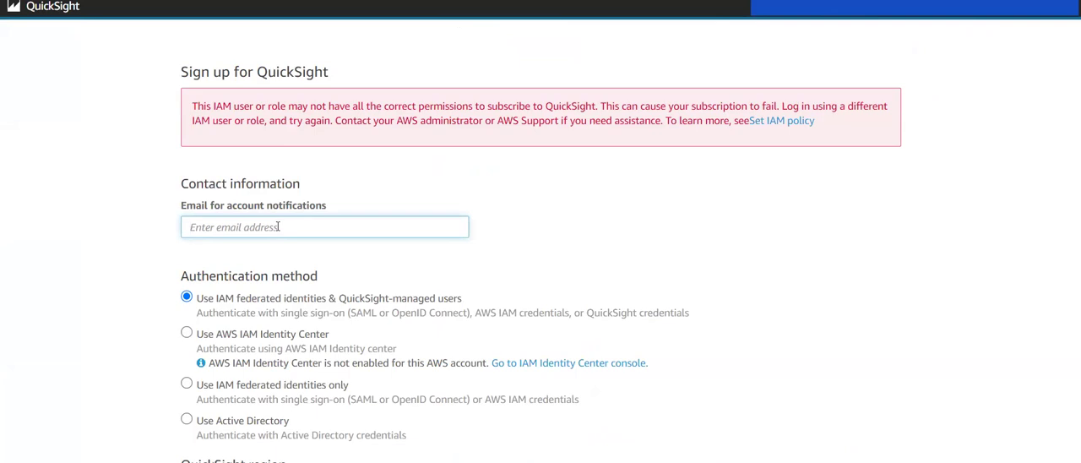
key("Left")
key("Left")
key("Left")
key("Left")
key("Left")
key("Left")
key("Left")
key("Left")
key("Left")
key("Left")
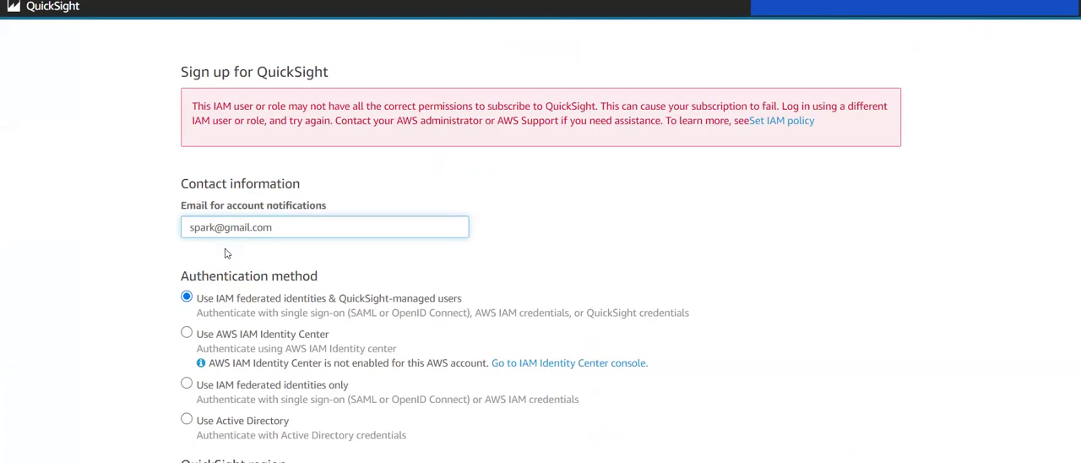
Step: Choose IAM federated identities only, keep the existing quicksight_lab_role, deselect Pixel-Perfect Reports and submit the QuickSight sign-up
scroll(225, 253, "down", 2)
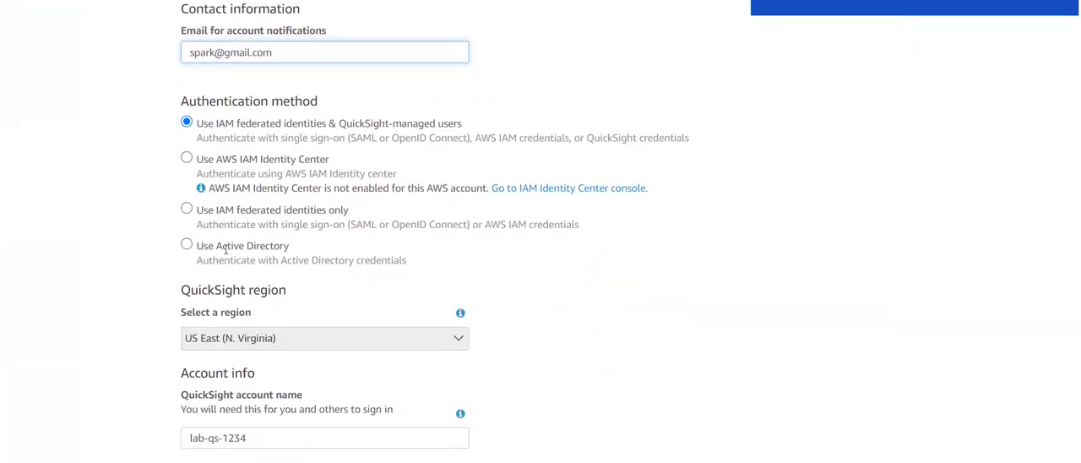
left_click(188, 209)
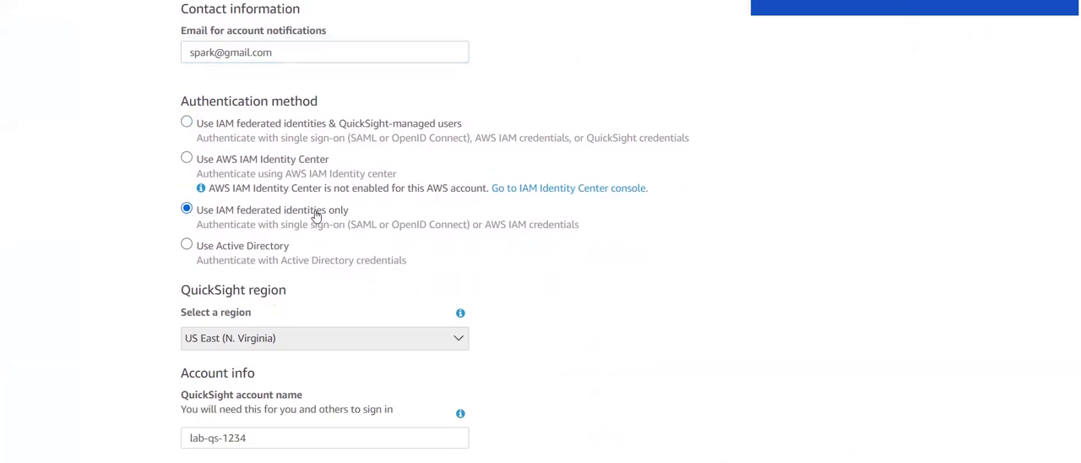
scroll(315, 215, "down", 4)
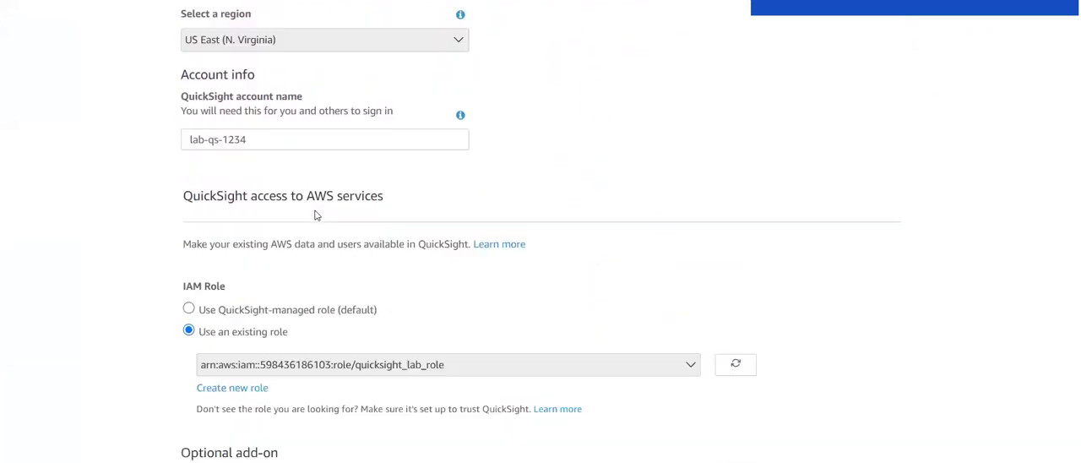
scroll(225, 309, "down", 1)
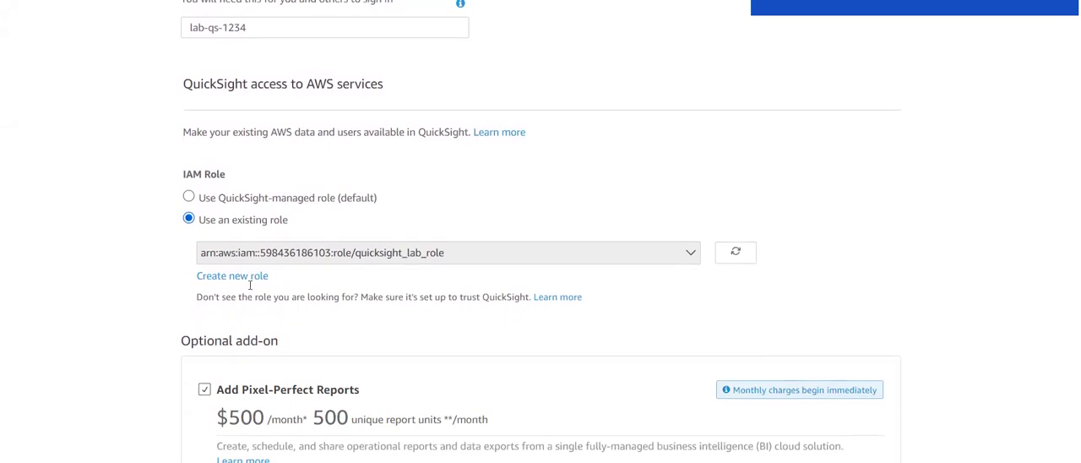
scroll(271, 245, "down", 2)
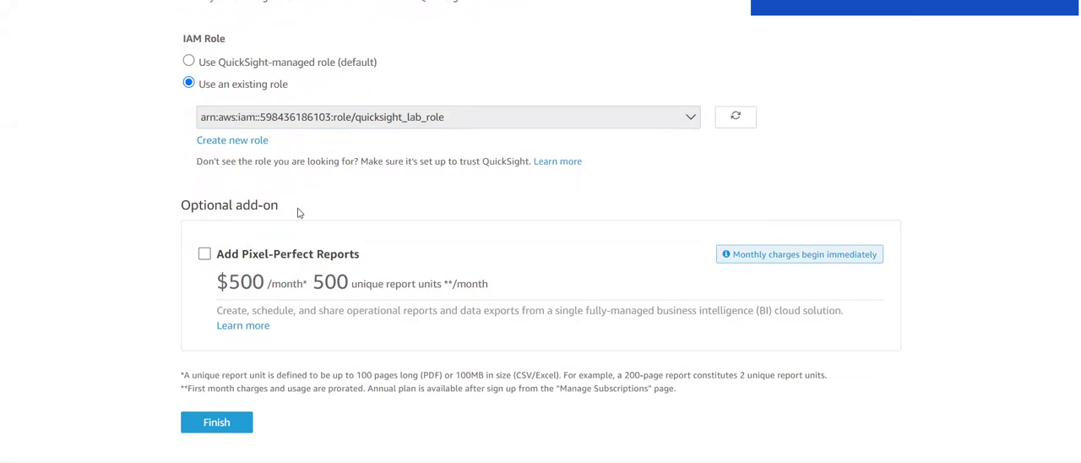
scroll(279, 301, "down", 1)
scroll(279, 301, "down", 1)
left_click(213, 398)
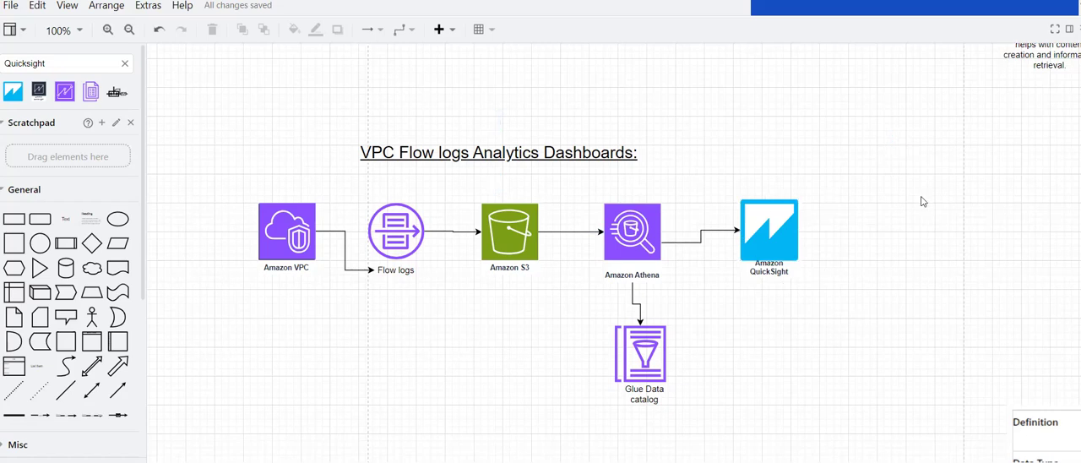
Step: Return to QuickSight from the architecture diagram, enter the new account and dismiss the welcome introduction
left_click(750, 1)
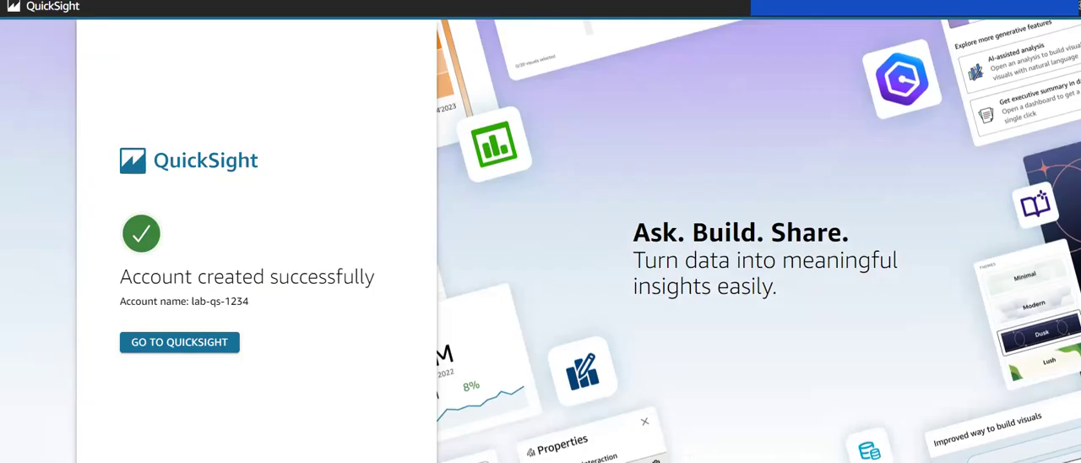
left_click(191, 351)
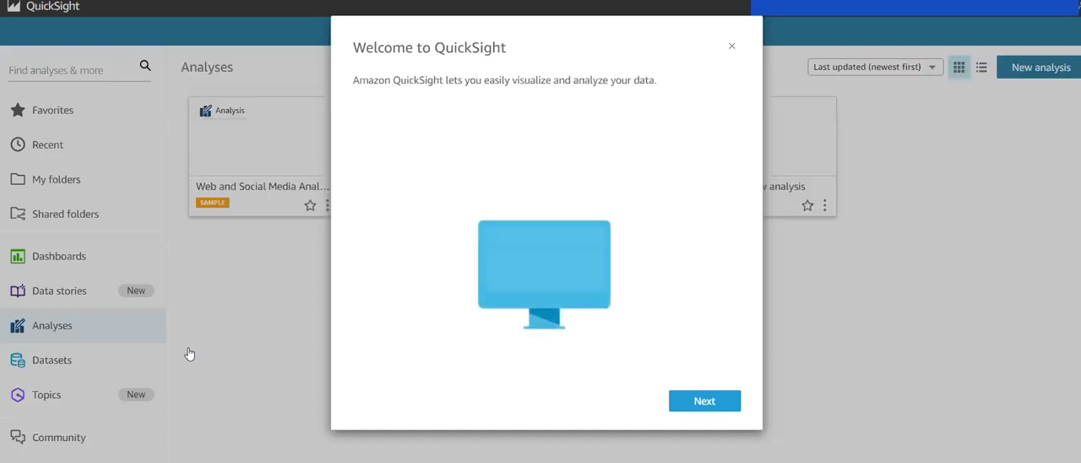
left_click(732, 47)
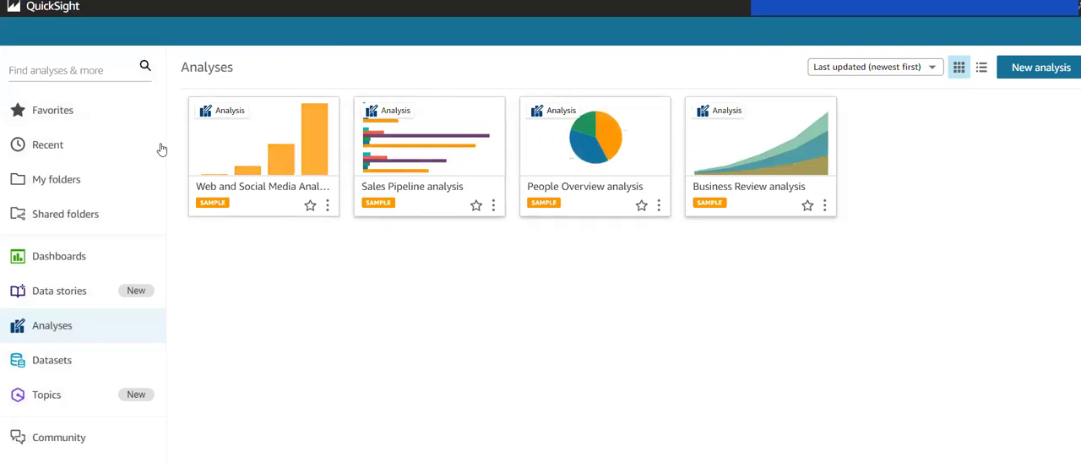
Step: Start a new analysis and create a new dataset for it using Athena as the data source type
left_click(1022, 74)
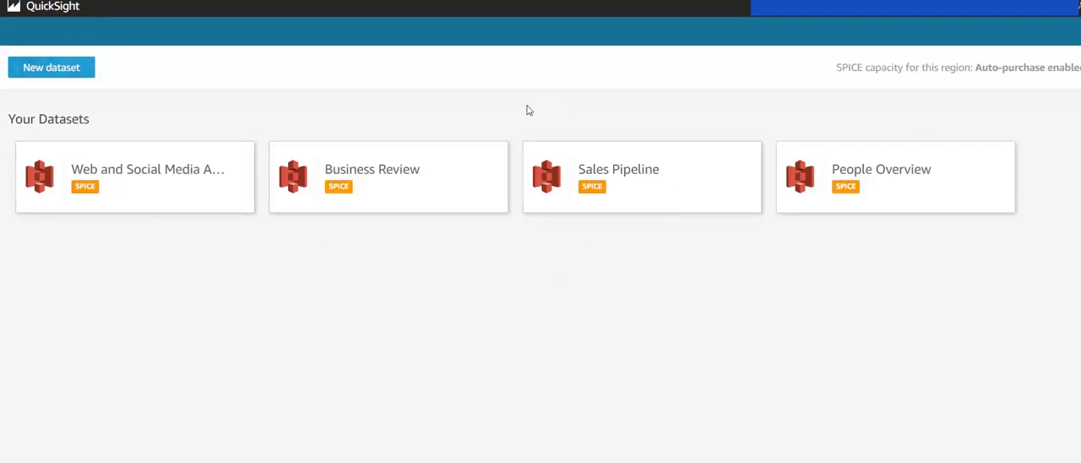
left_click(55, 69)
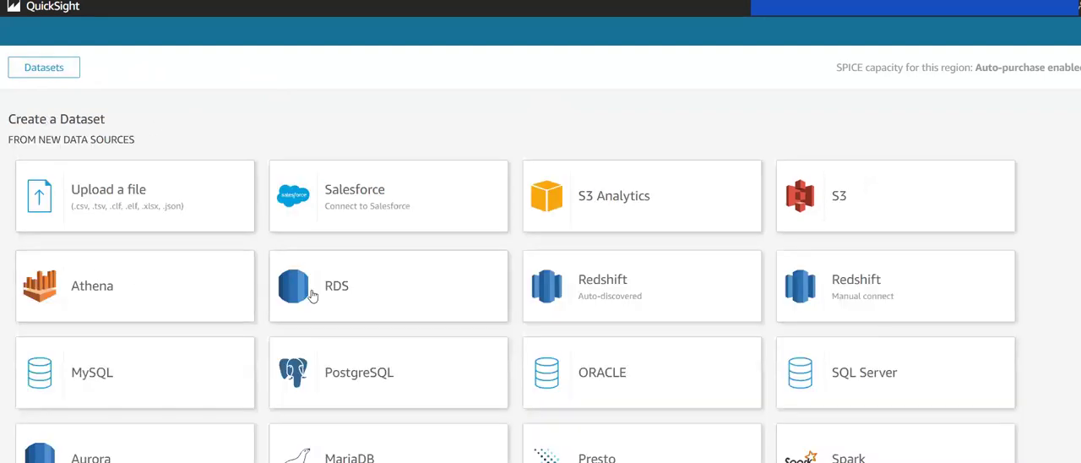
scroll(312, 294, "down", 2)
scroll(311, 295, "up", 1)
scroll(312, 295, "down", 4)
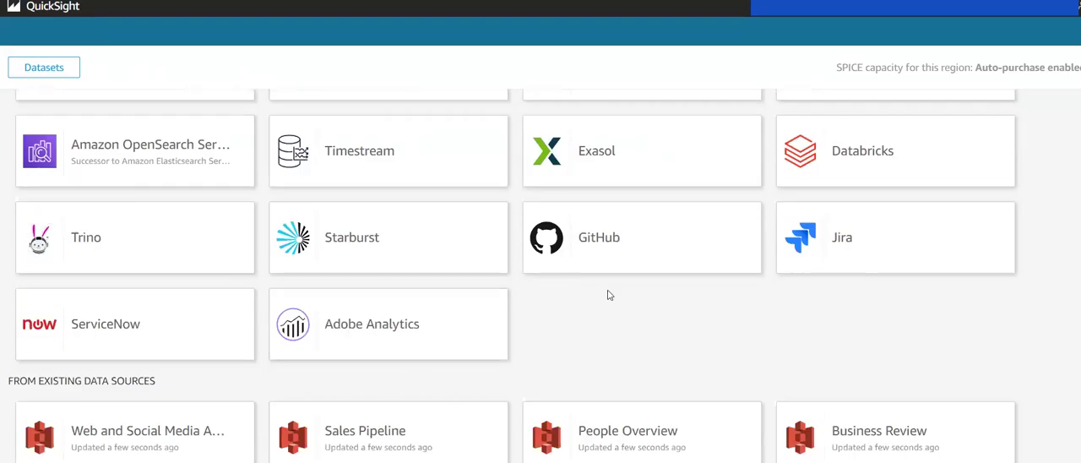
scroll(388, 237, "up", 3)
scroll(388, 237, "up", 5)
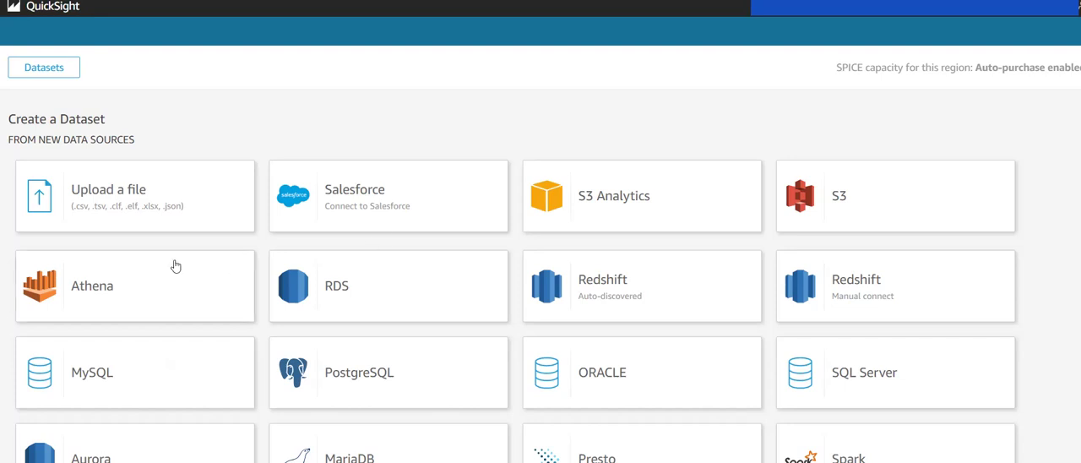
left_click(66, 284)
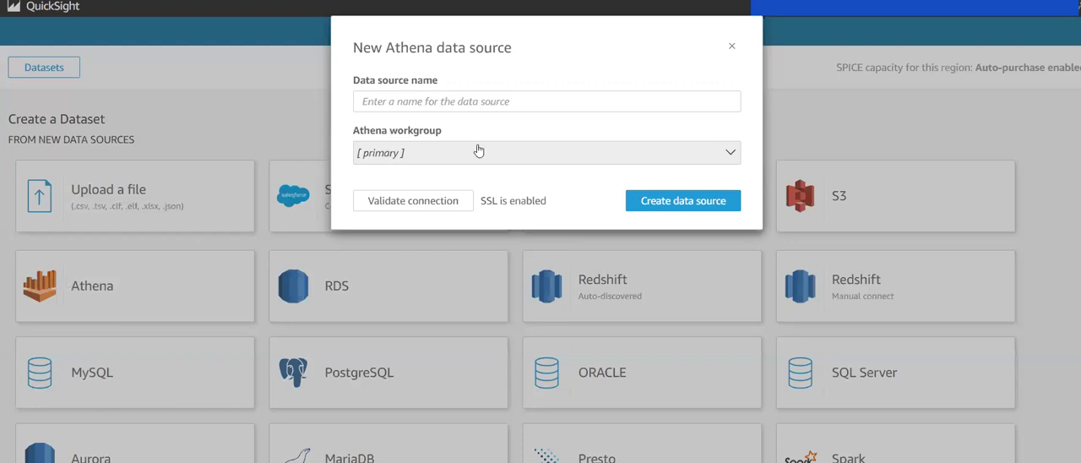
Step: Name the new Athena data source athena-data-source and open the list of available Athena workgroups
left_click(501, 102)
left_click(499, 155)
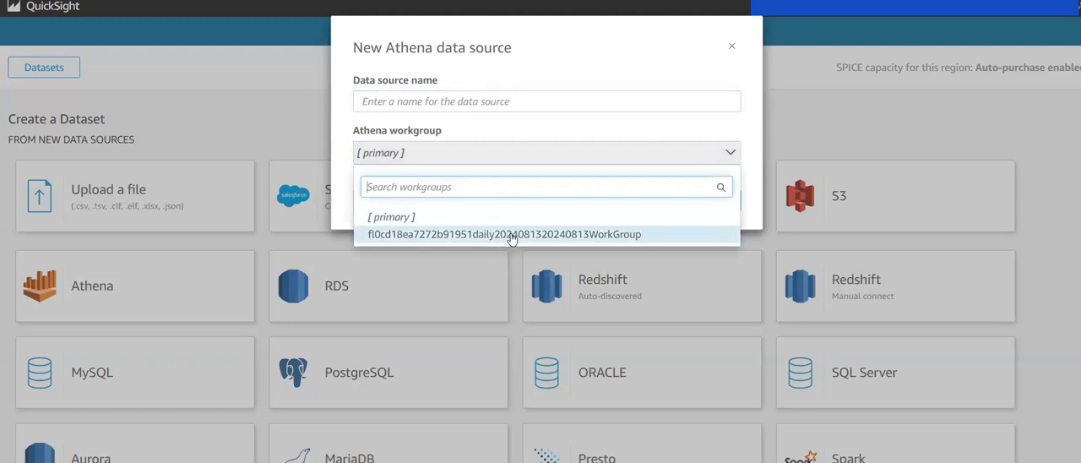
left_click(476, 102)
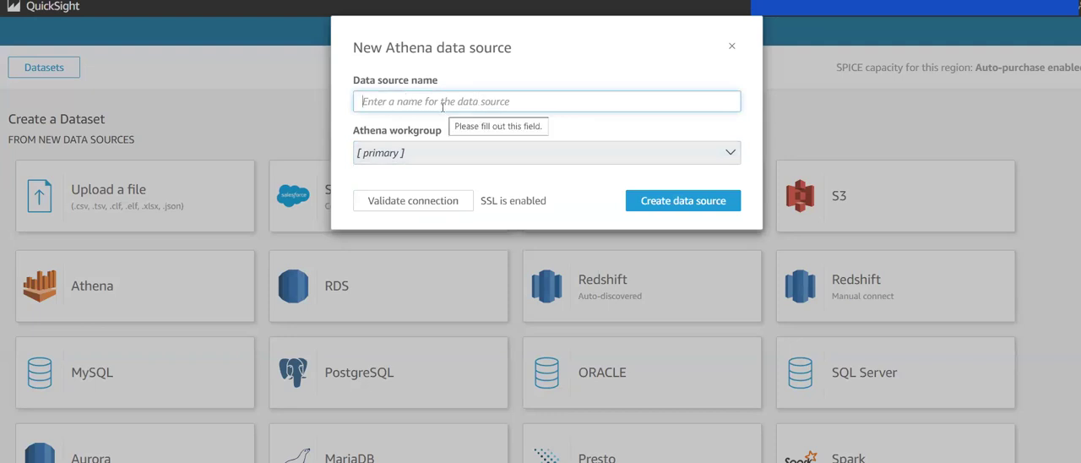
type("at")
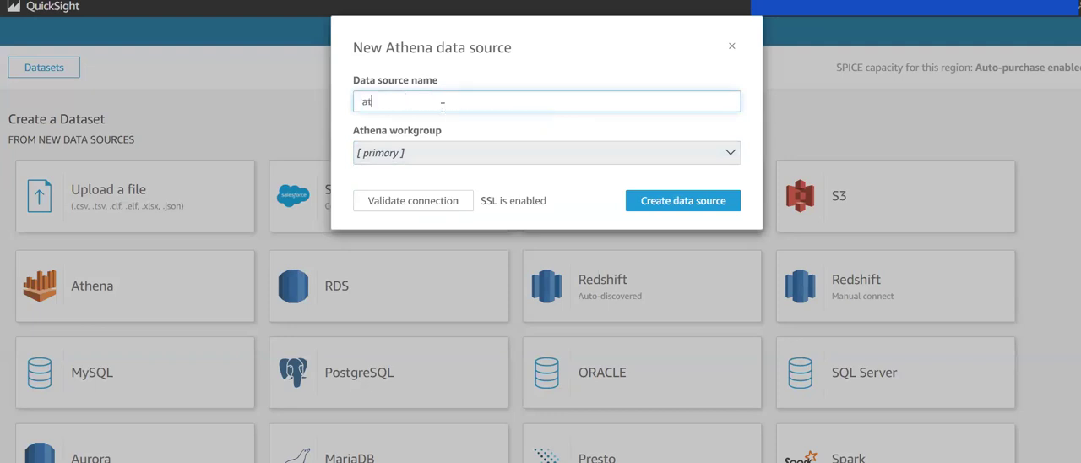
type("hena-data-source")
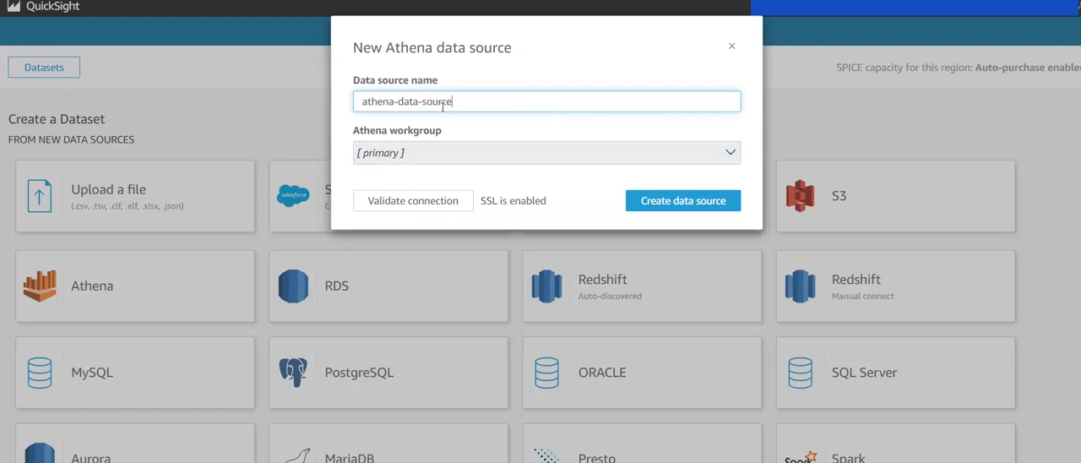
left_click(444, 153)
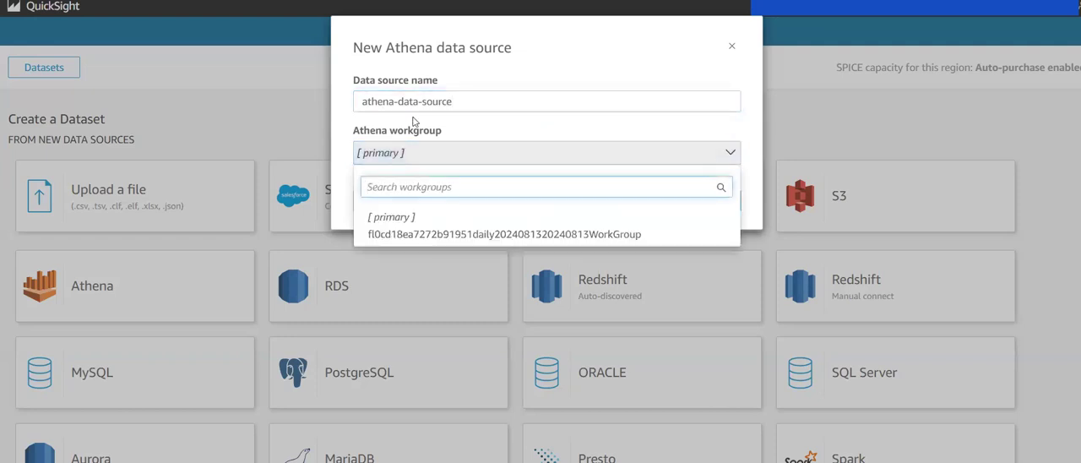
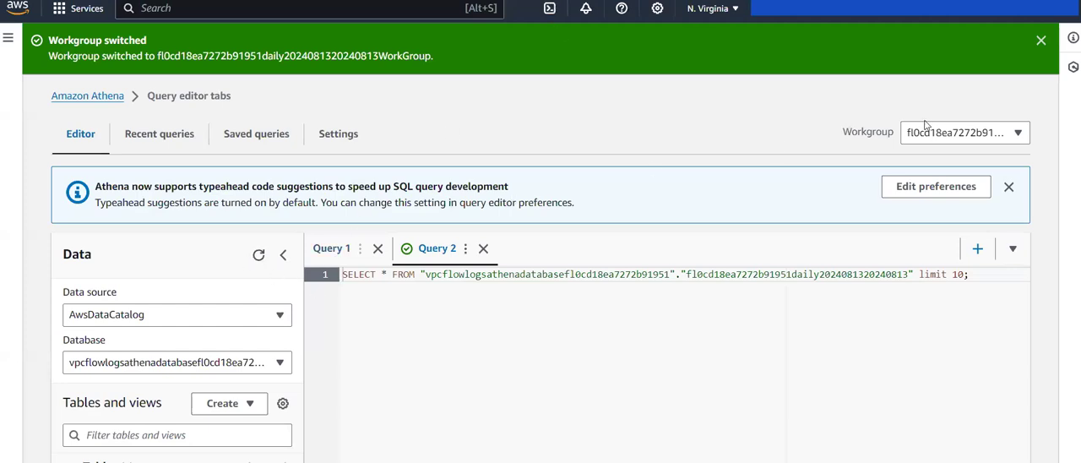
left_click(953, 133)
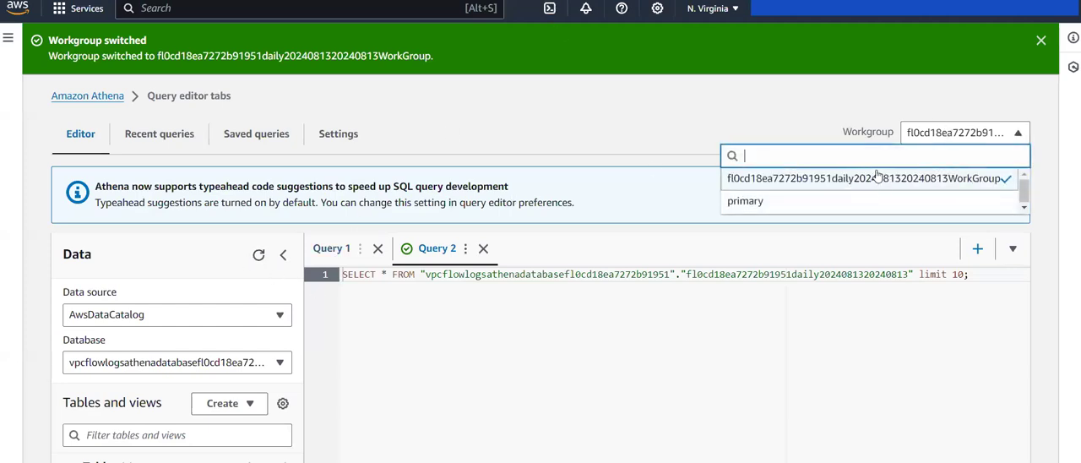
left_click(778, 118)
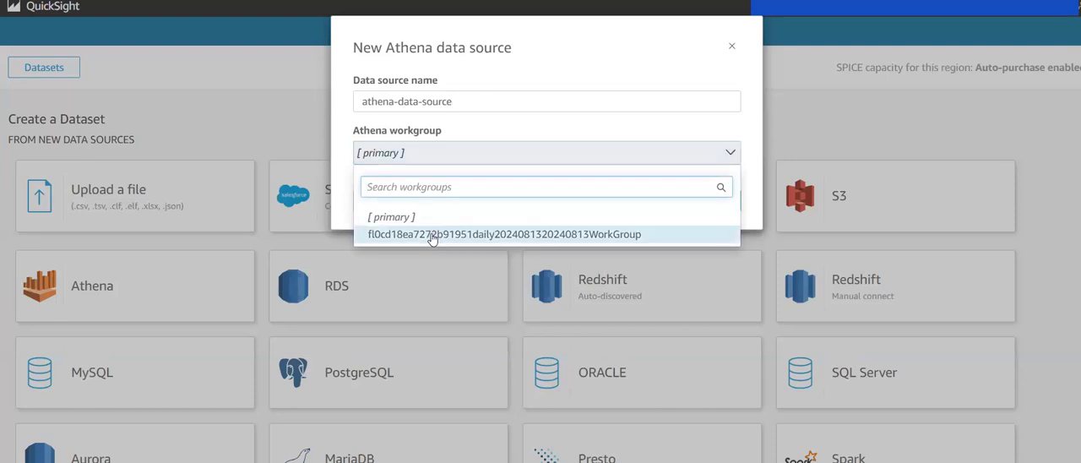
left_click(430, 236)
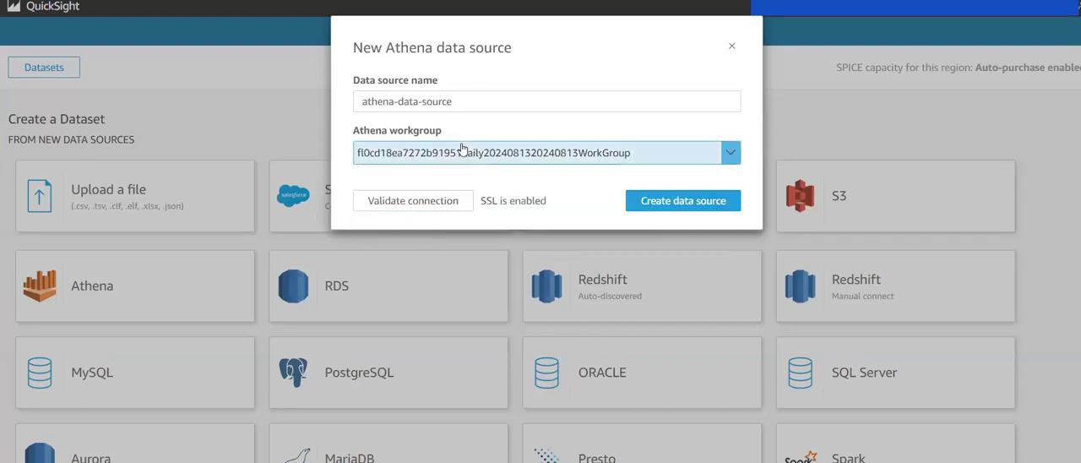
left_click(670, 201)
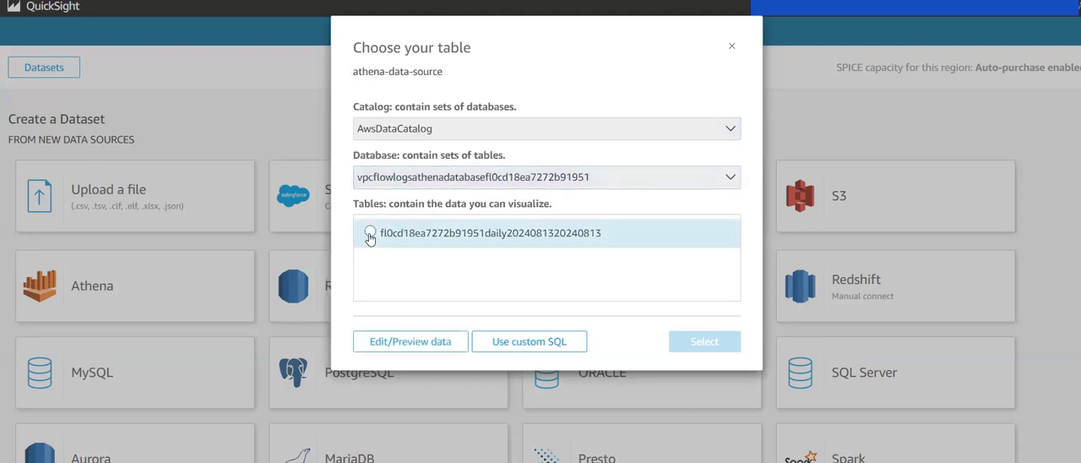
left_click(370, 233)
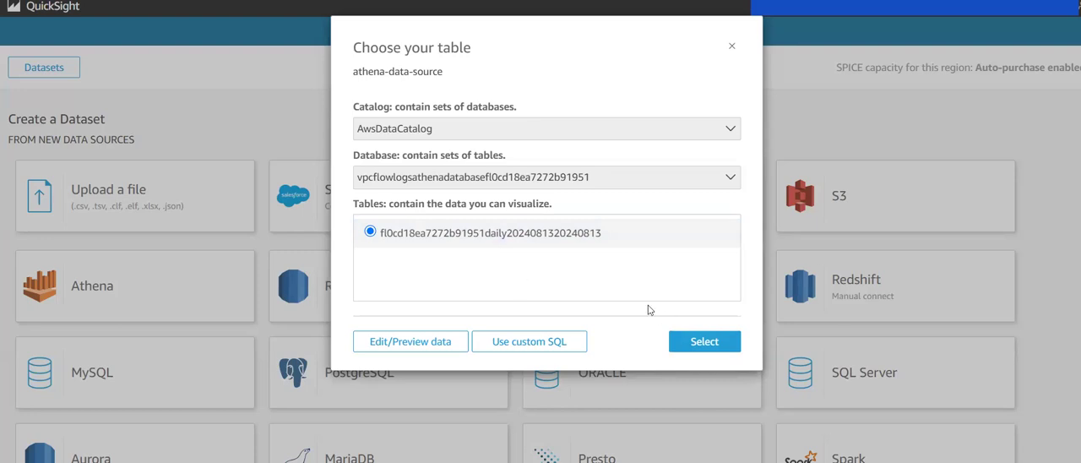
left_click(704, 342)
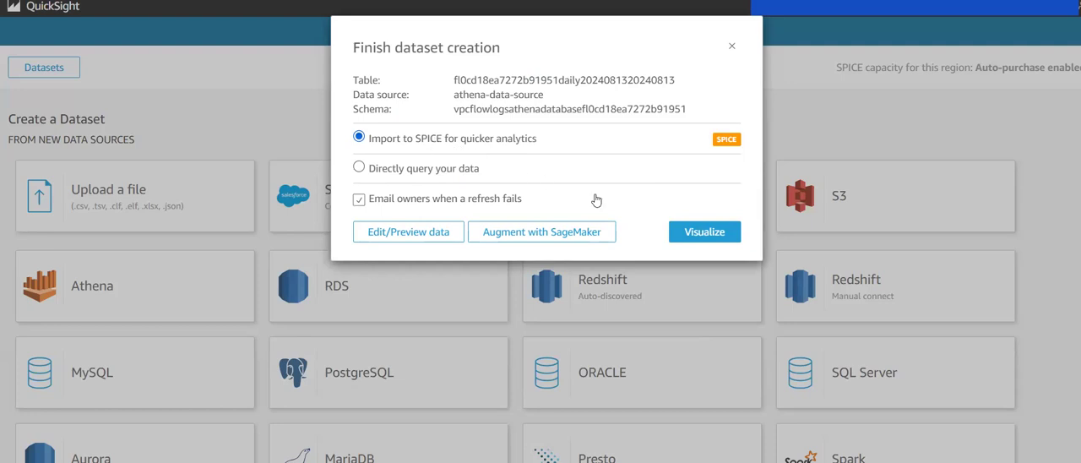
left_click(699, 243)
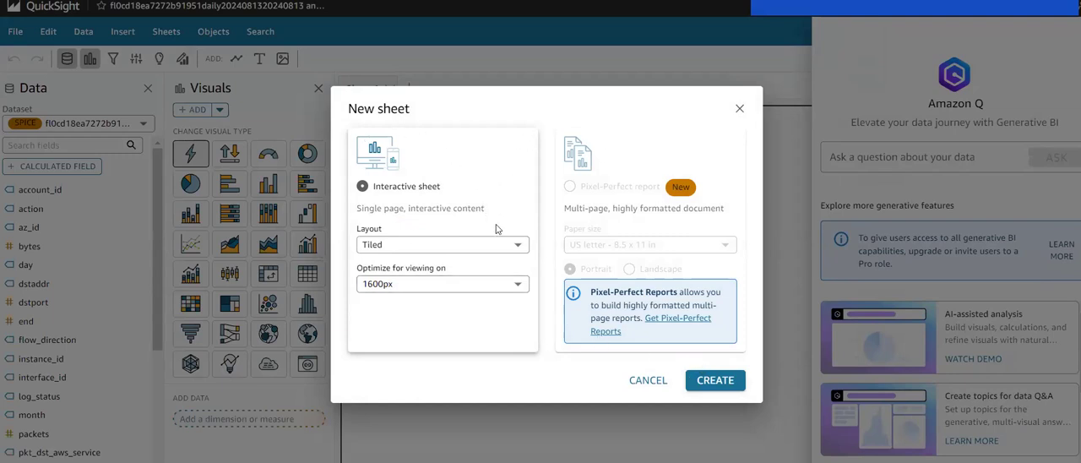
left_click(720, 380)
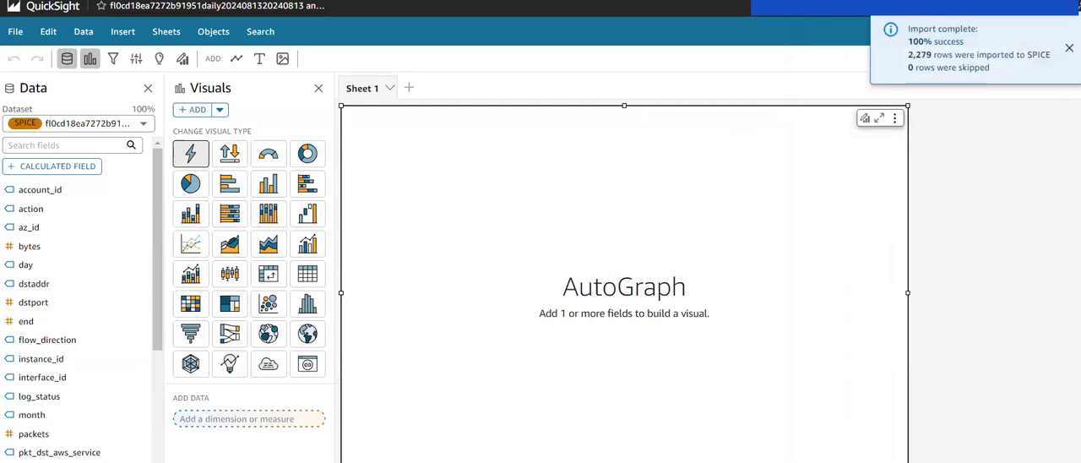
left_click(1069, 47)
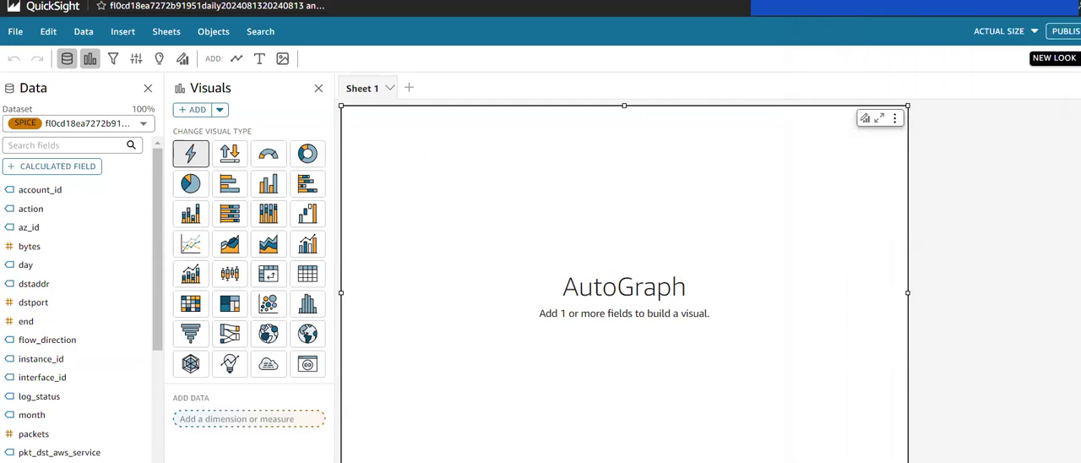
Step: Turn the empty AutoGraph visual into a donut chart grouped by the srcaddr field
left_click(307, 155)
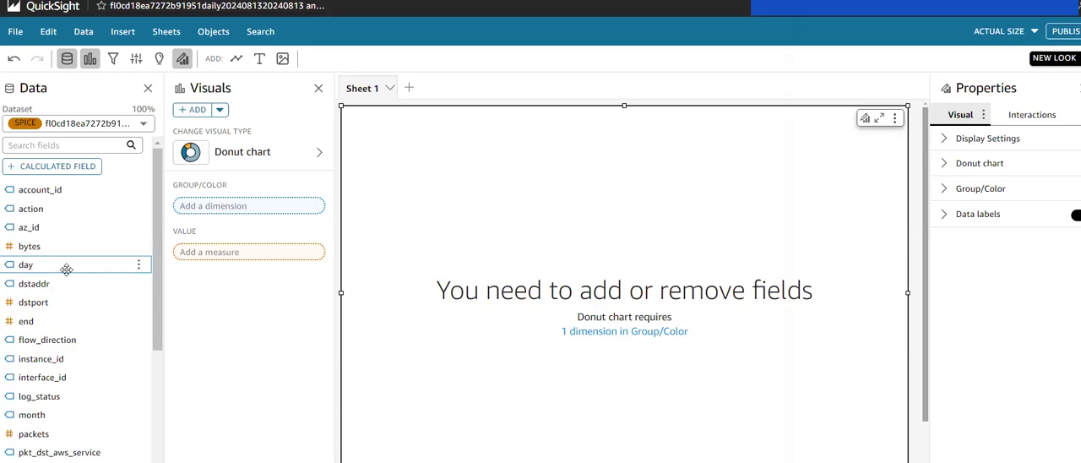
scroll(67, 268, "down", 5)
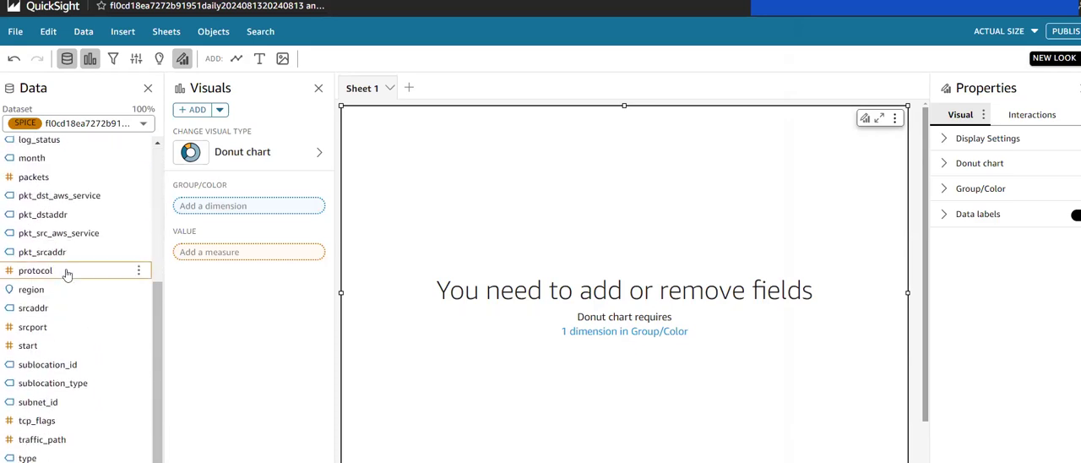
left_click(46, 313)
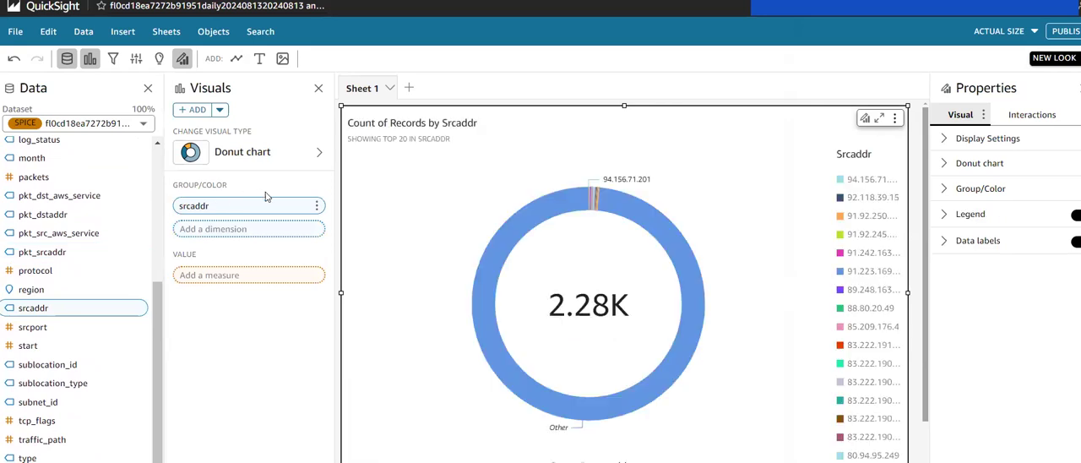
scroll(605, 246, "down", 1)
scroll(605, 246, "up", 1)
Step: Add a filter on the srcaddr field to the donut chart and open that filter for editing
left_click(113, 61)
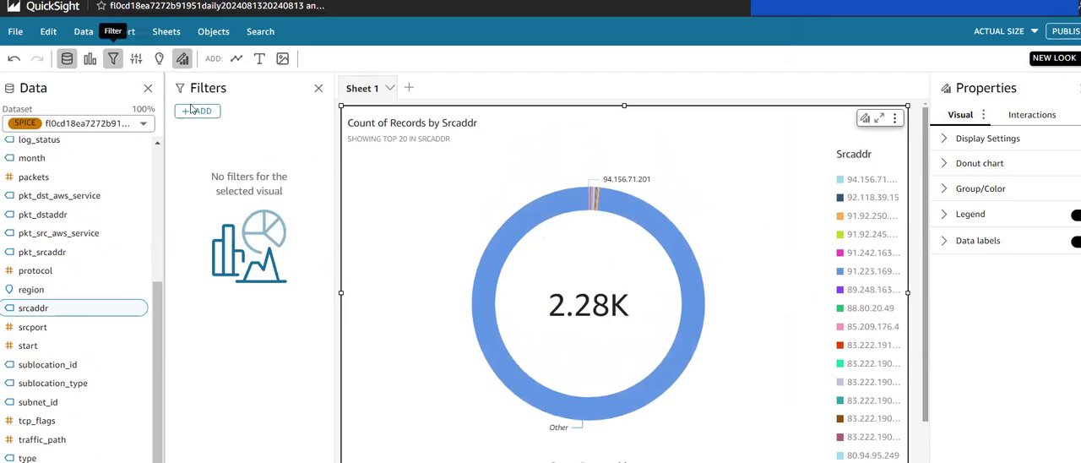
left_click(199, 111)
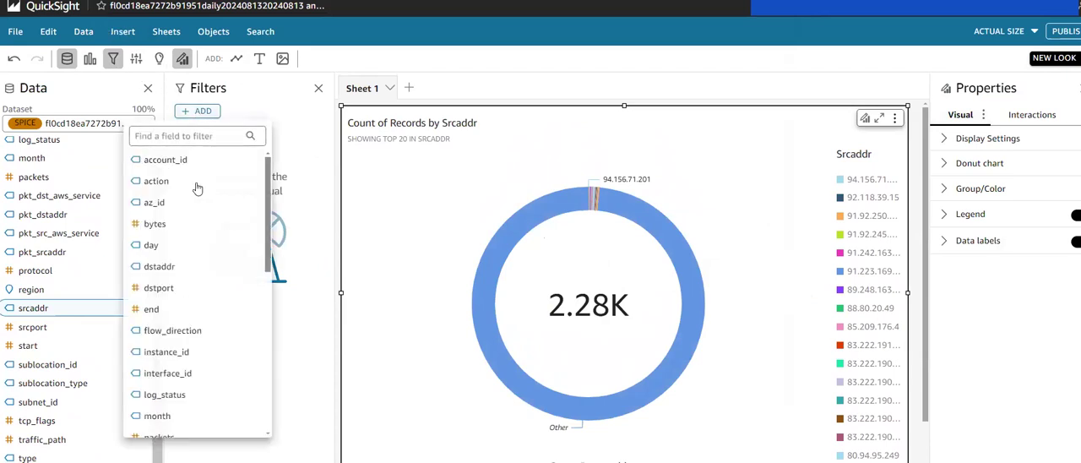
scroll(197, 380, "down", 3)
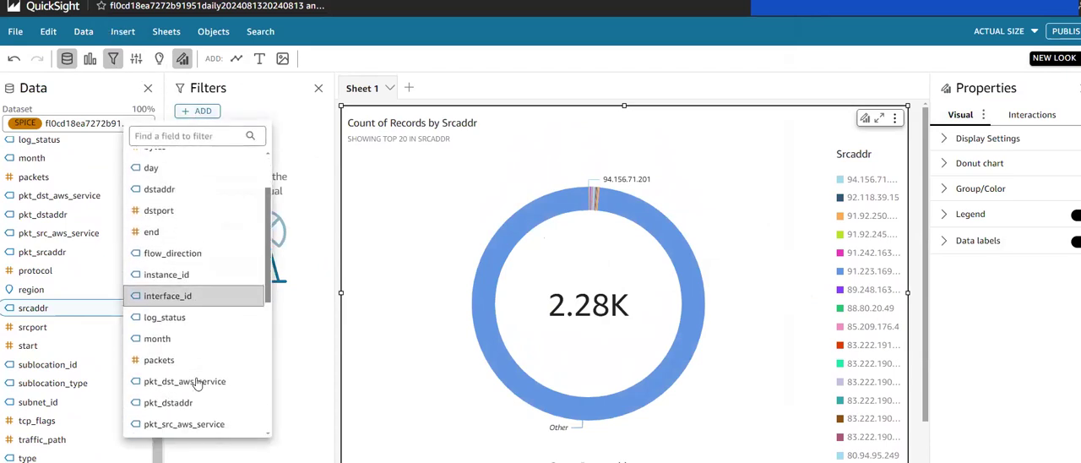
scroll(197, 384, "down", 1)
scroll(197, 384, "down", 1)
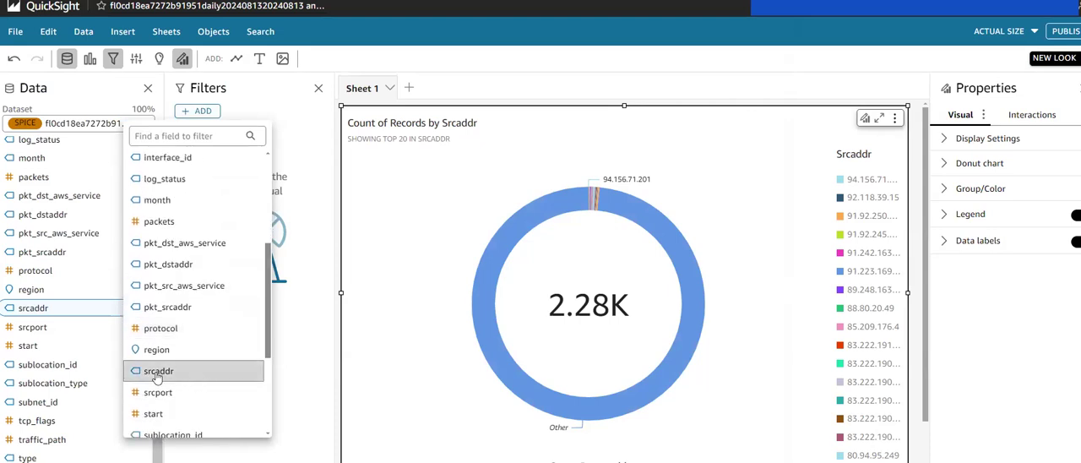
left_click(156, 375)
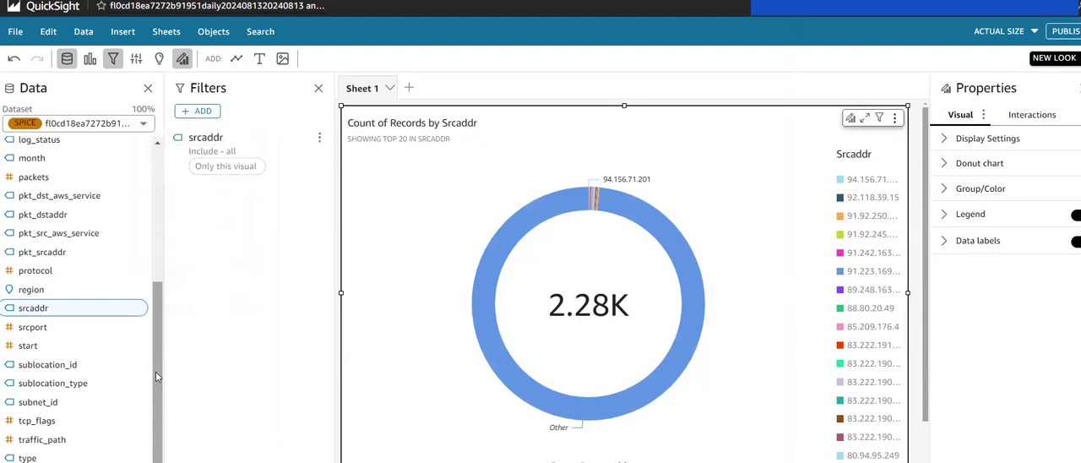
left_click(228, 163)
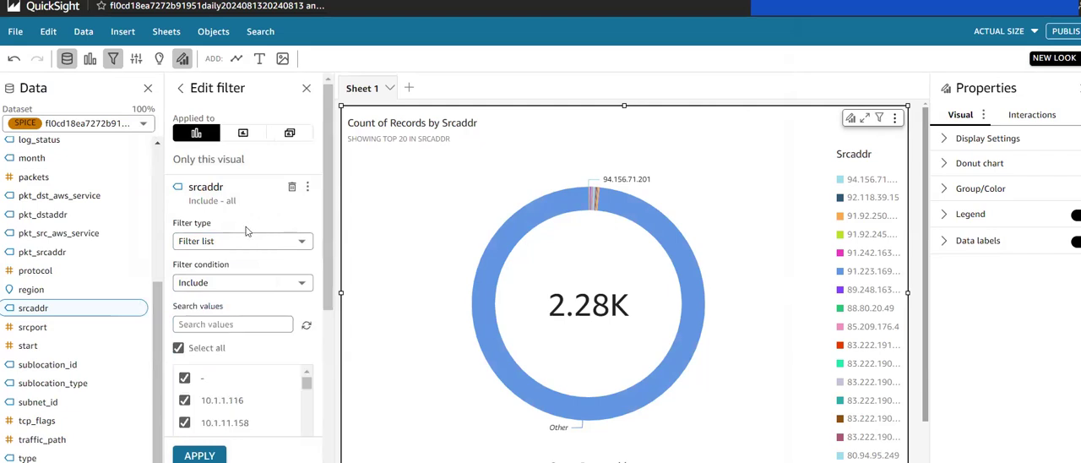
Step: Review the srcaddr filter's value list and condition options, and set its filter type to Top and bottom filter
scroll(246, 231, "down", 2)
scroll(236, 270, "up", 2)
scroll(227, 304, "down", 3)
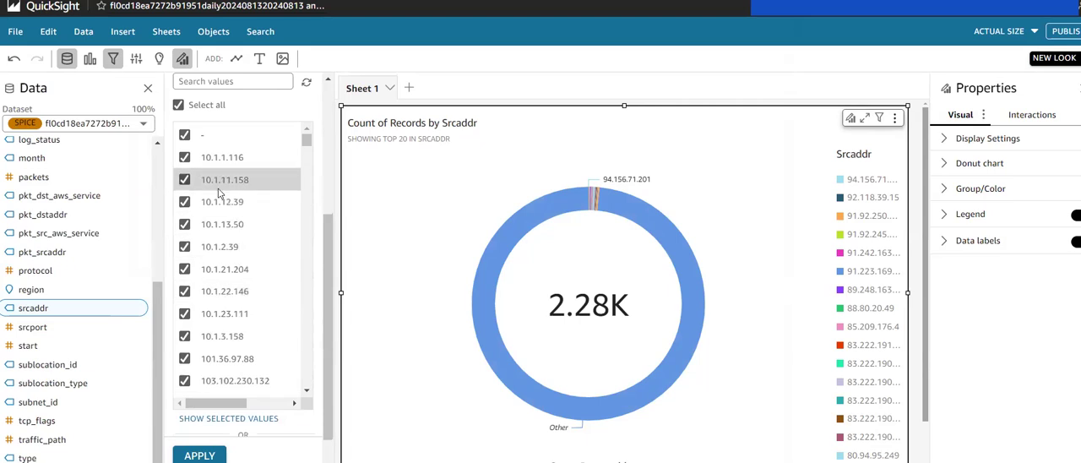
scroll(218, 193, "up", 3)
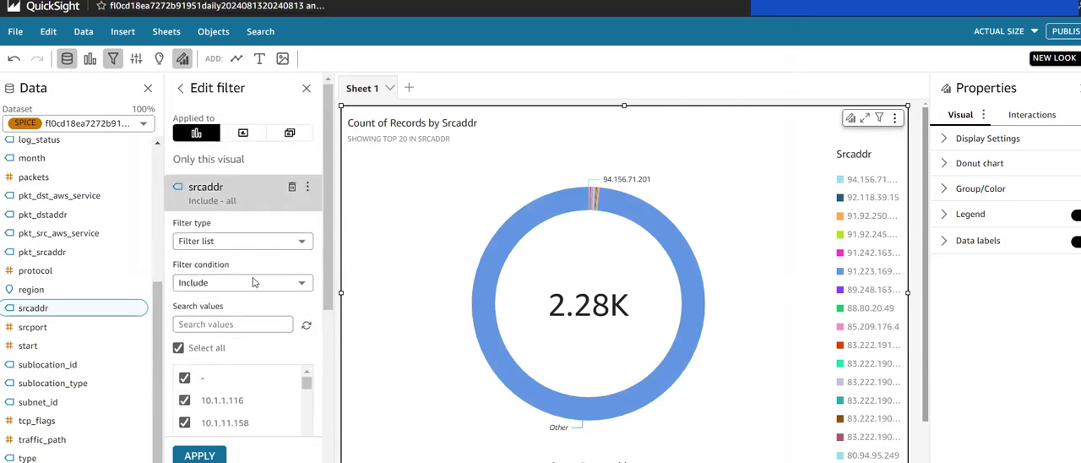
left_click(253, 284)
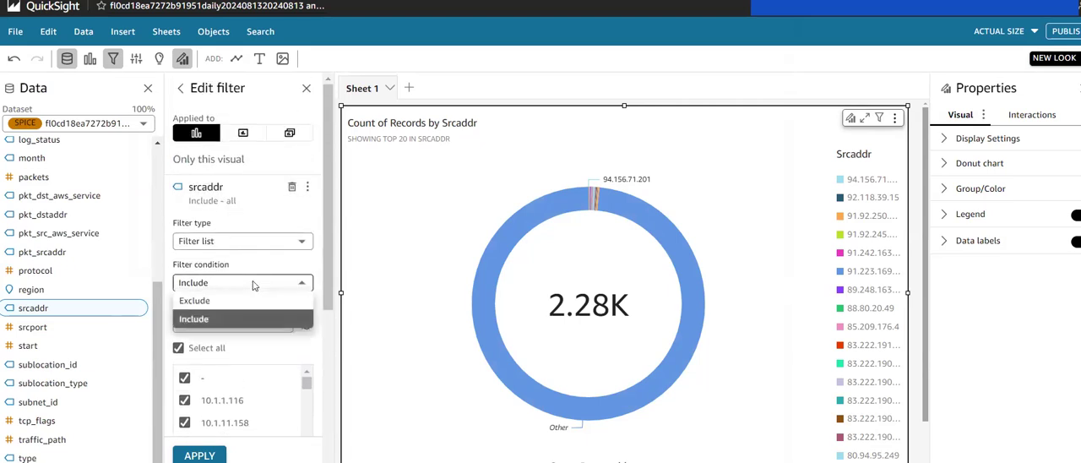
left_click(218, 243)
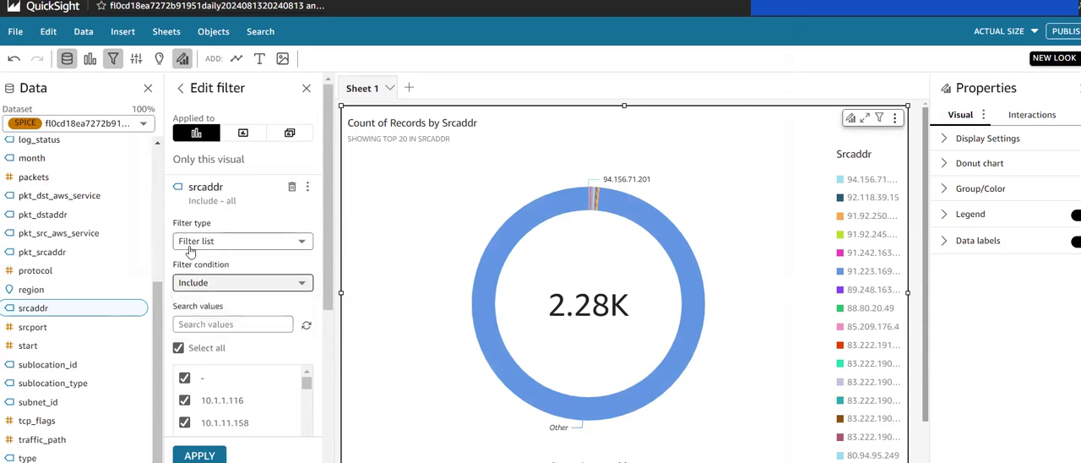
left_click(190, 245)
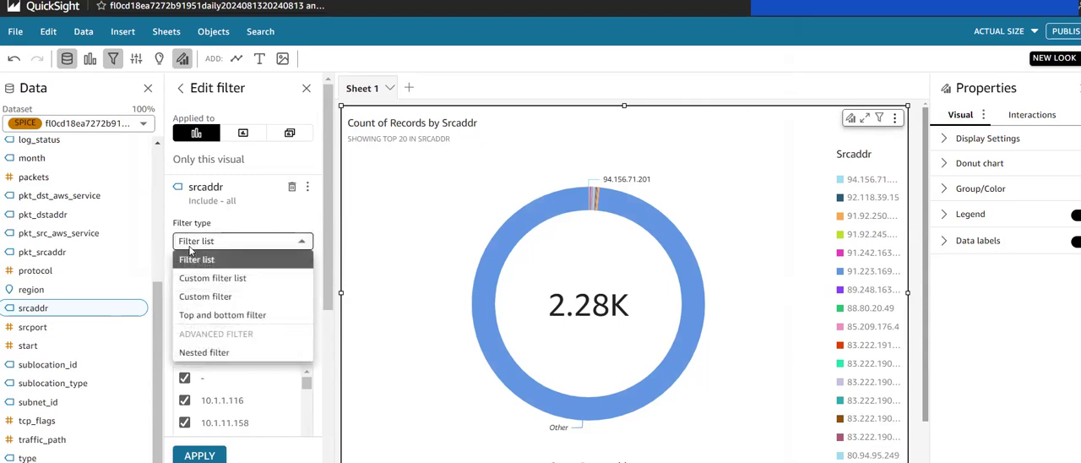
left_click(230, 314)
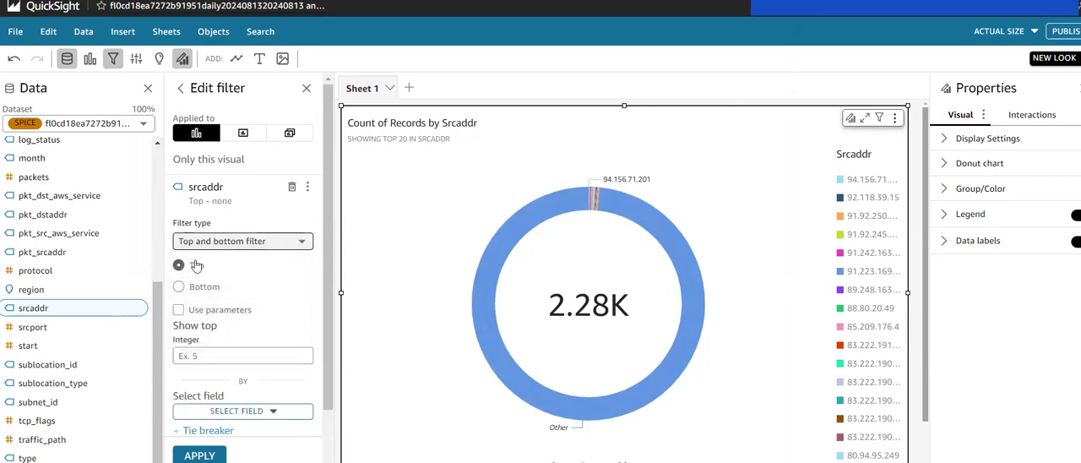
Step: Limit the filter to the top 10 source addresses by count of srcaddr, apply it and close the filter editor
left_click(200, 355)
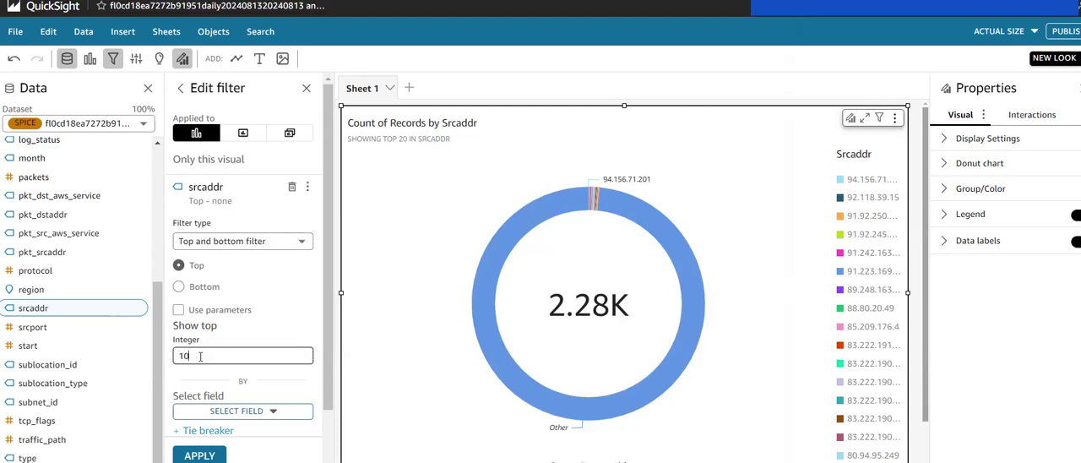
scroll(243, 343, "down", 2)
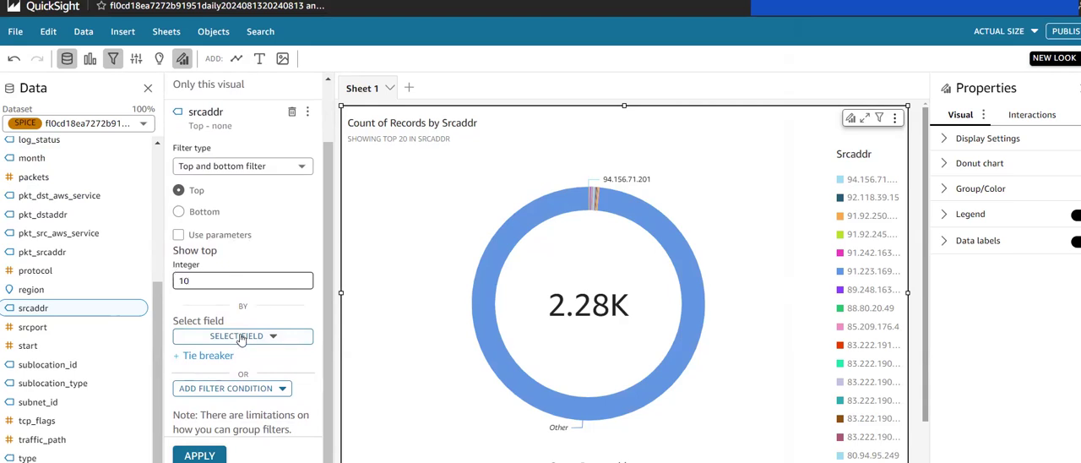
left_click(240, 336)
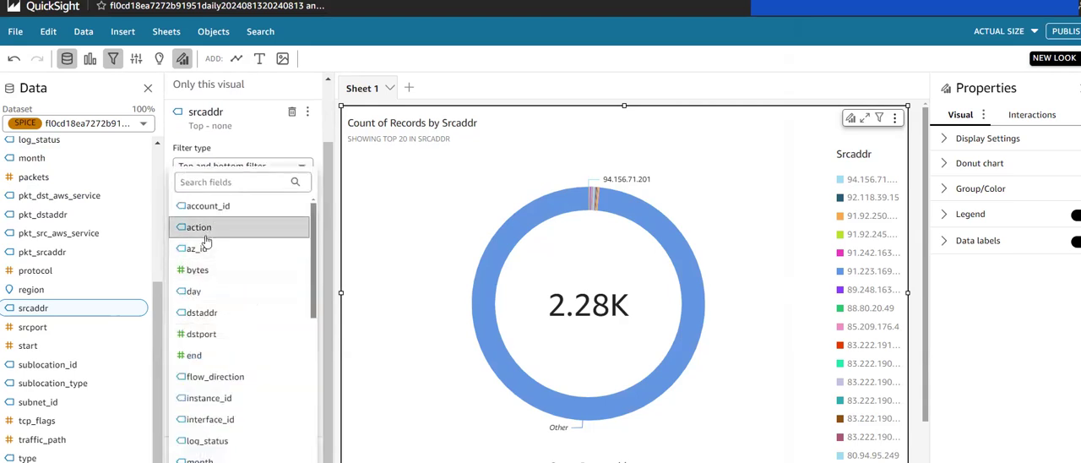
scroll(228, 380, "down", 3)
scroll(225, 390, "down", 3)
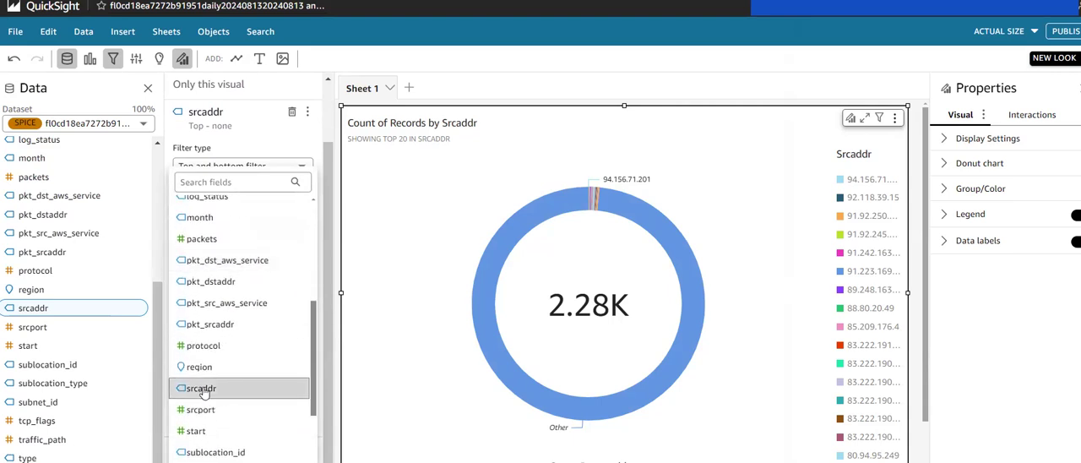
left_click(204, 391)
scroll(255, 382, "down", 2)
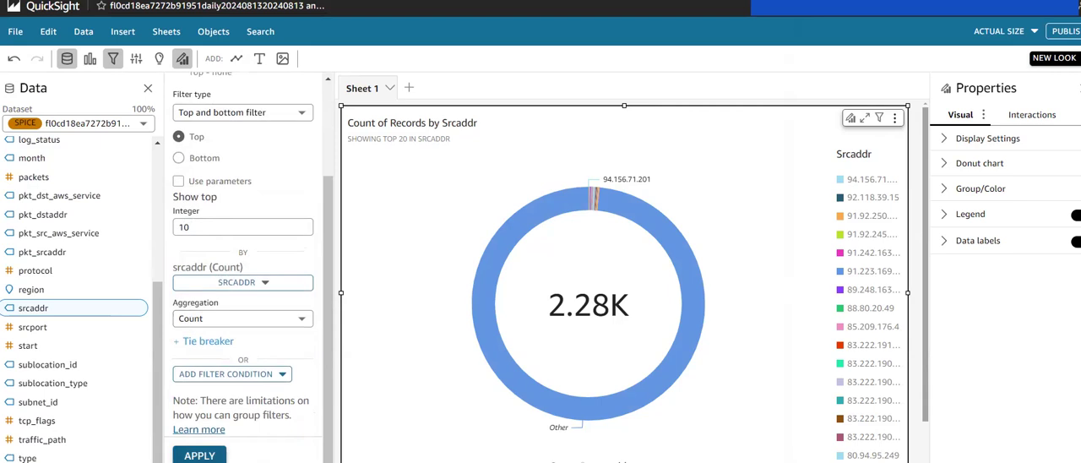
left_click(200, 456)
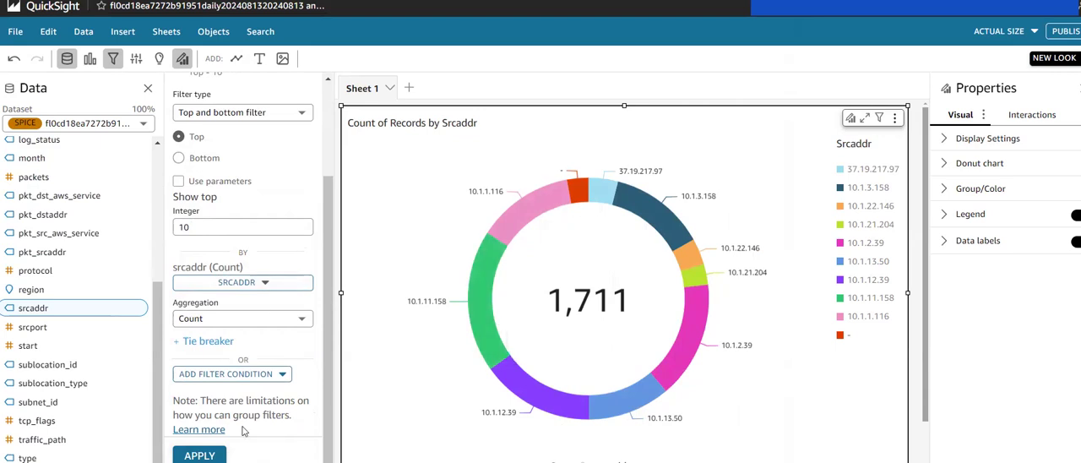
scroll(207, 122, "up", 3)
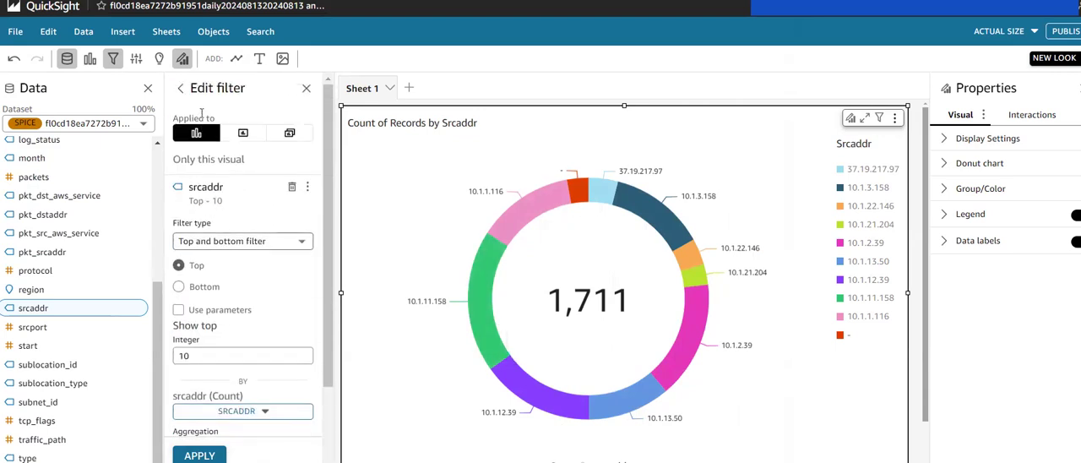
left_click(306, 87)
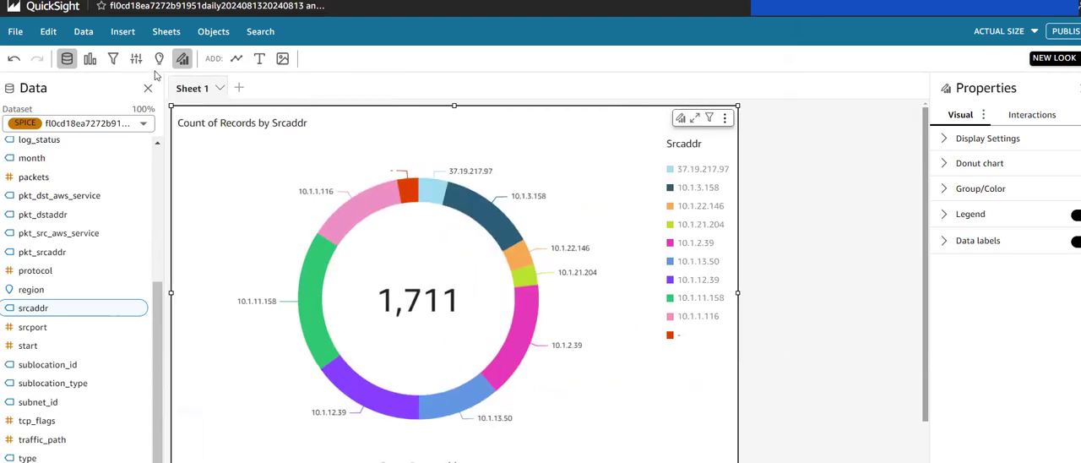
Step: Add a second filter to the donut chart, based on the action field
left_click(116, 59)
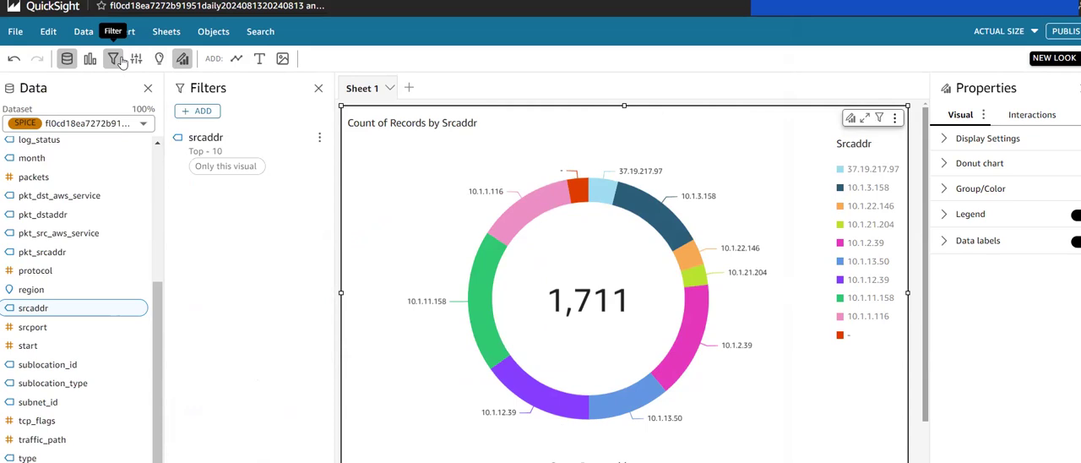
left_click(205, 118)
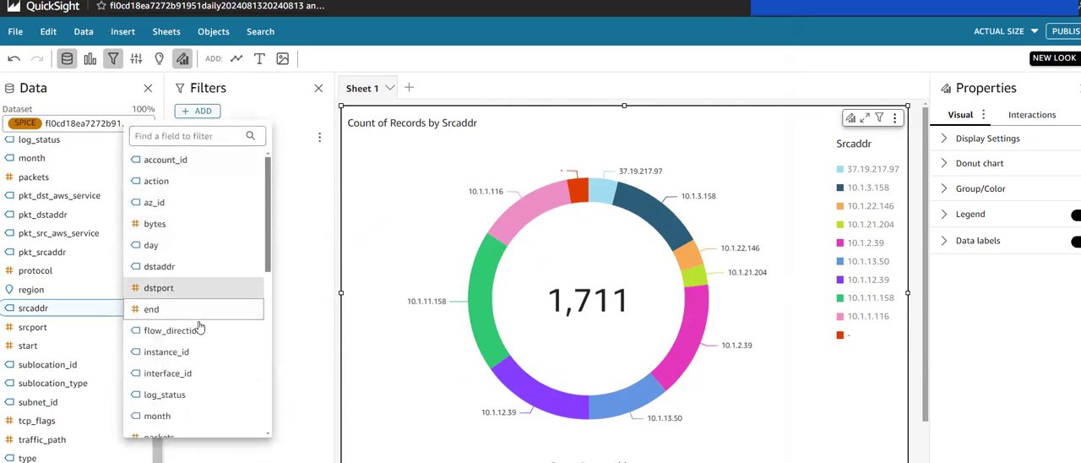
scroll(199, 357, "down", 1)
scroll(199, 359, "down", 5)
scroll(200, 358, "down", 2)
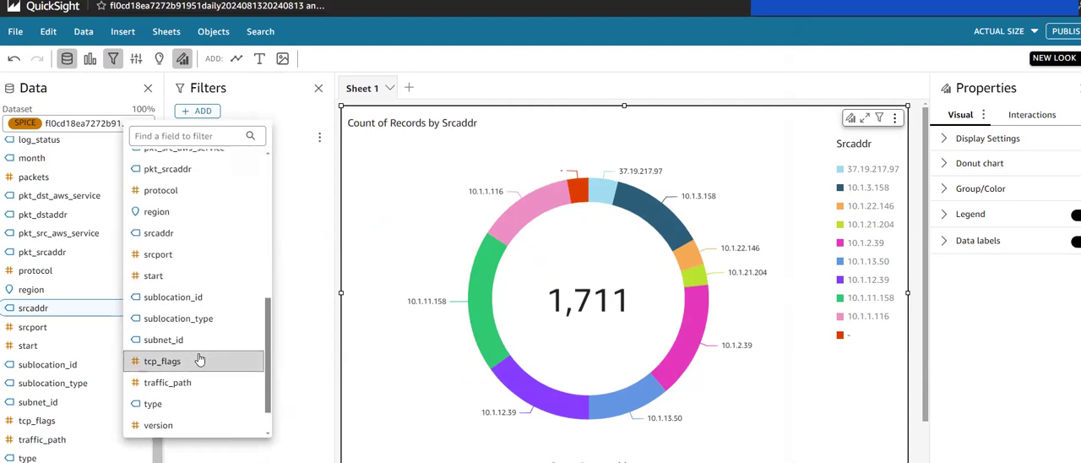
scroll(199, 359, "up", 10)
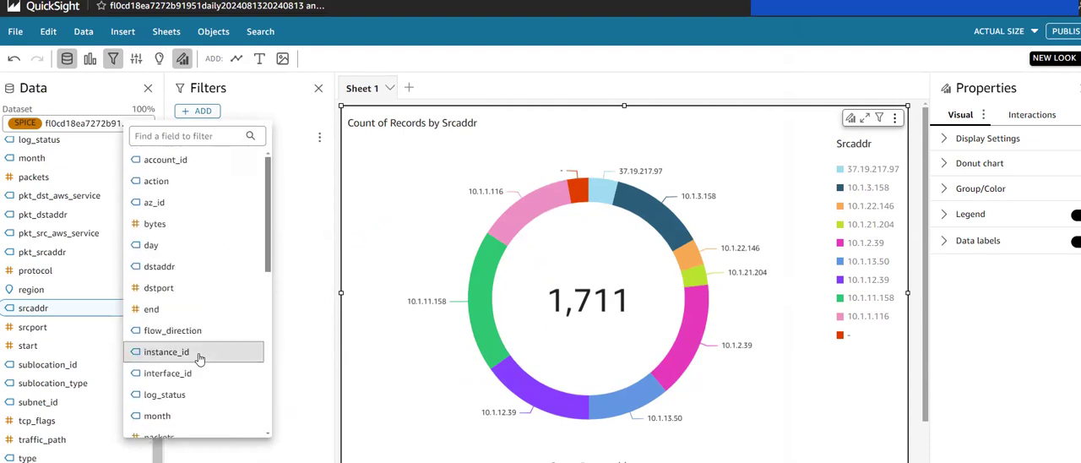
left_click(155, 181)
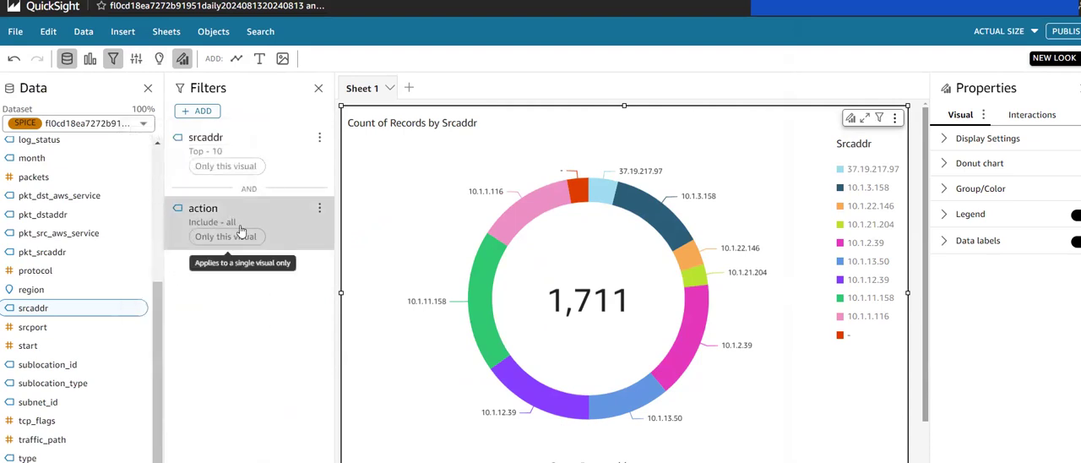
Step: Make the action filter a Custom filter that equals ACCEPT and excludes nulls, and apply it
left_click(228, 243)
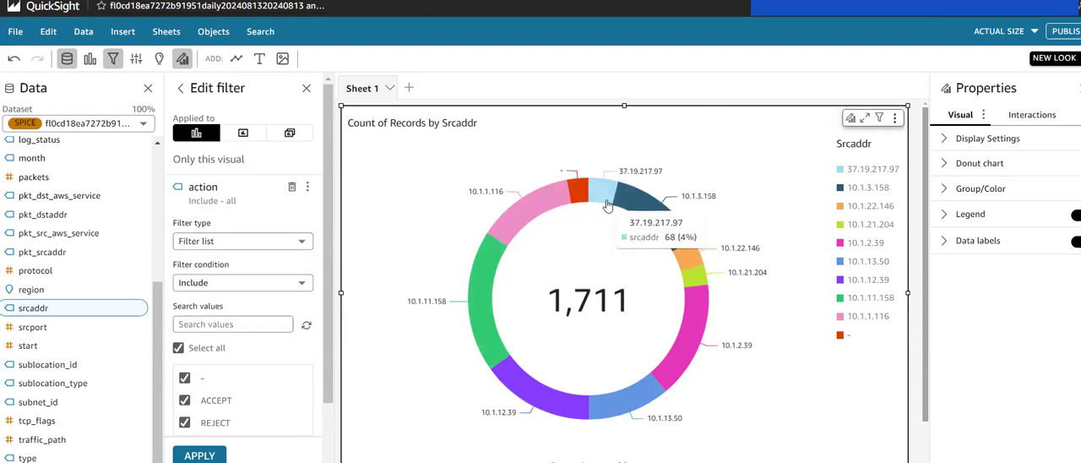
left_click(226, 243)
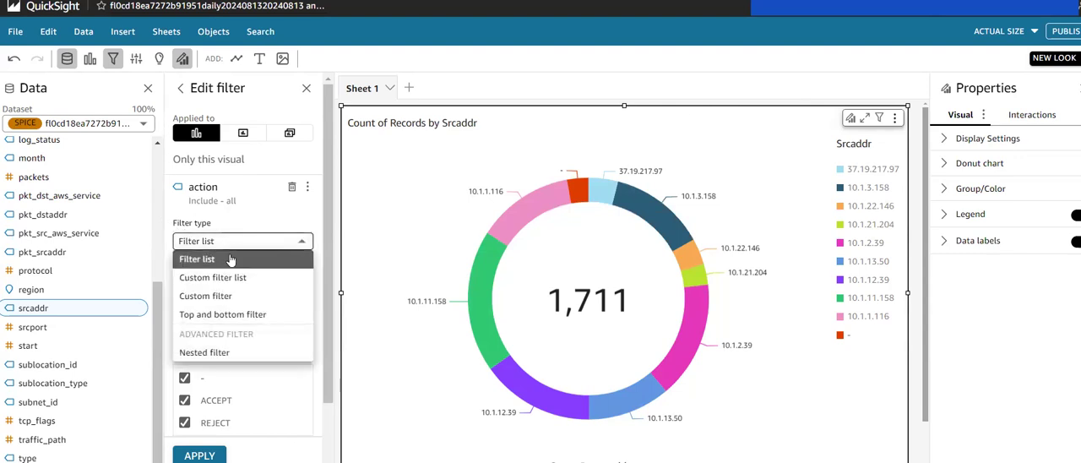
left_click(197, 297)
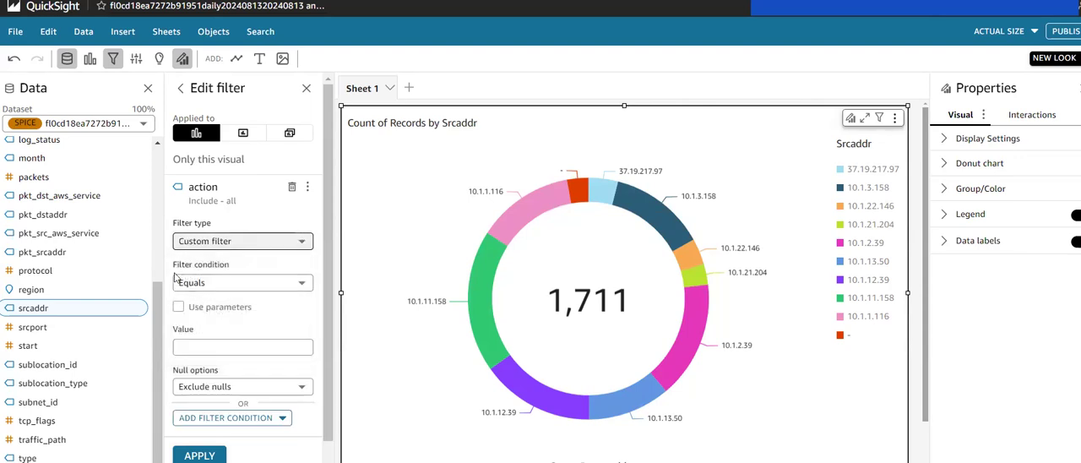
left_click(207, 348)
type("ACC")
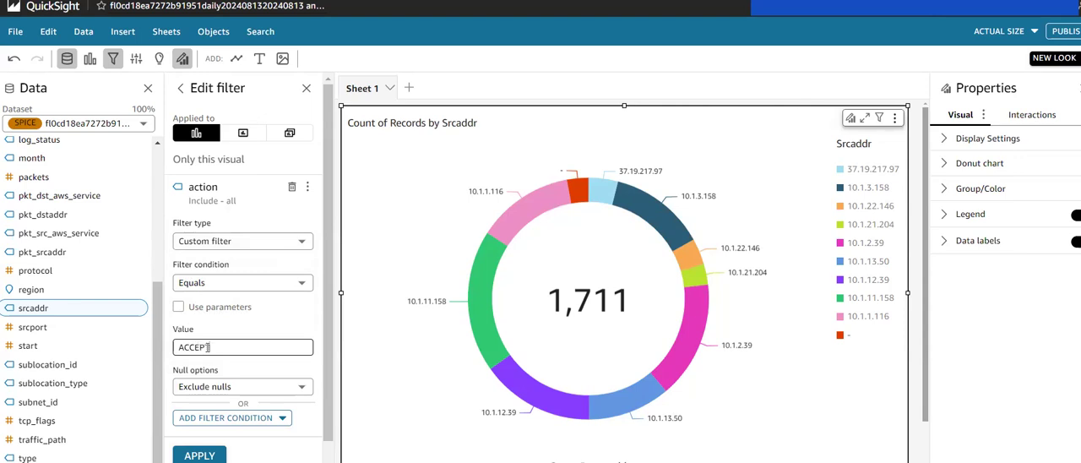
type("EPT")
scroll(207, 347, "down", 1)
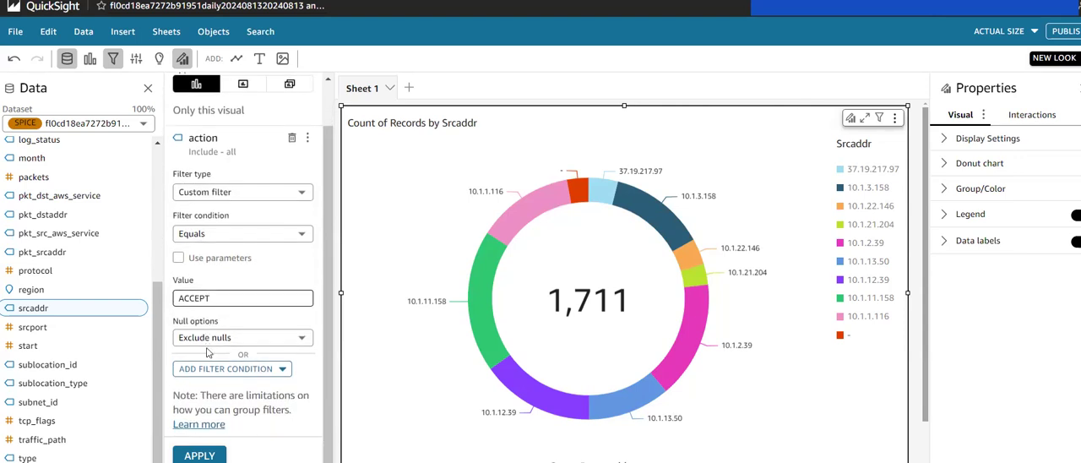
left_click(199, 456)
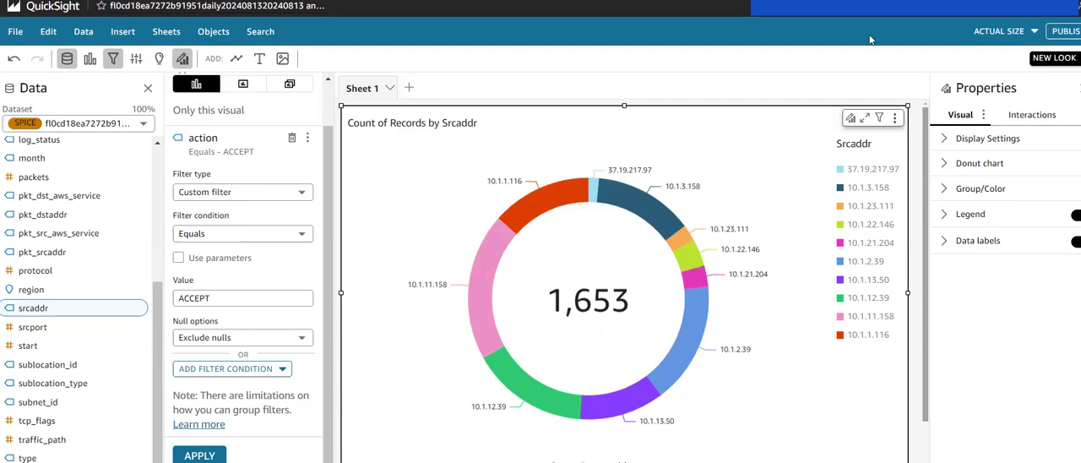
double_click(445, 124)
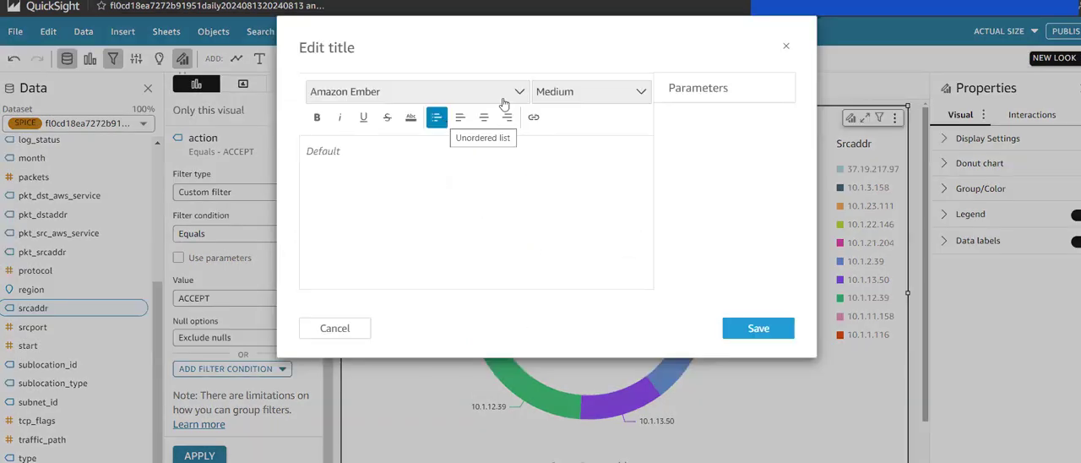
left_click(787, 47)
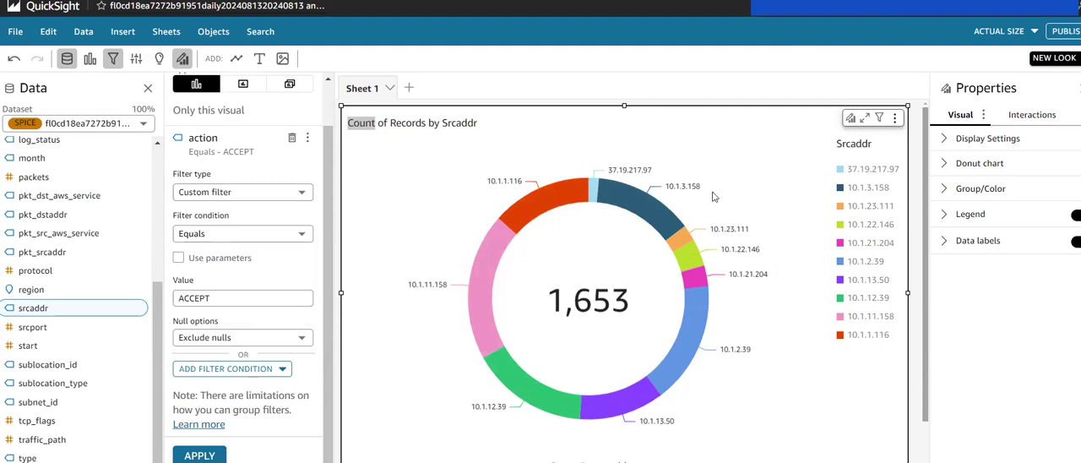
scroll(713, 197, "down", 1)
scroll(714, 197, "up", 1)
Step: Apply the Midnight starter theme to the analysis
left_click(21, 36)
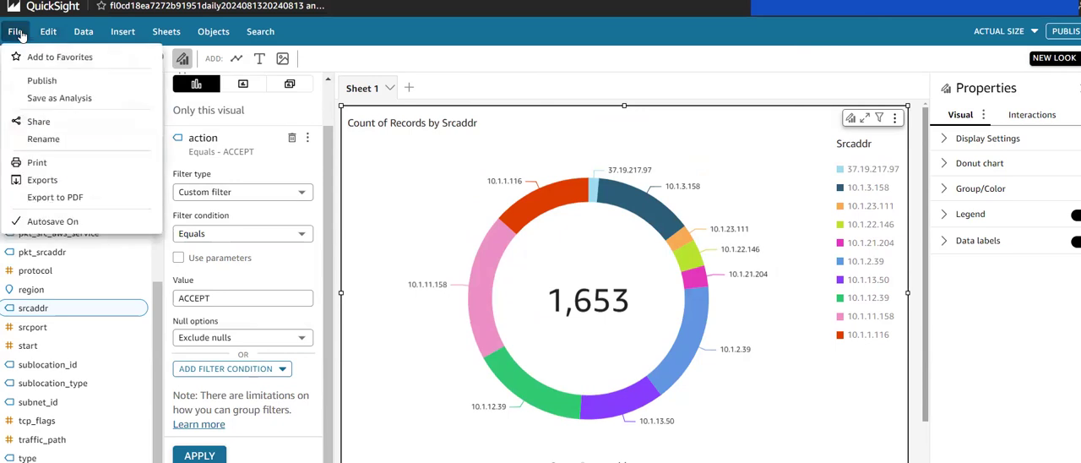
left_click(51, 32)
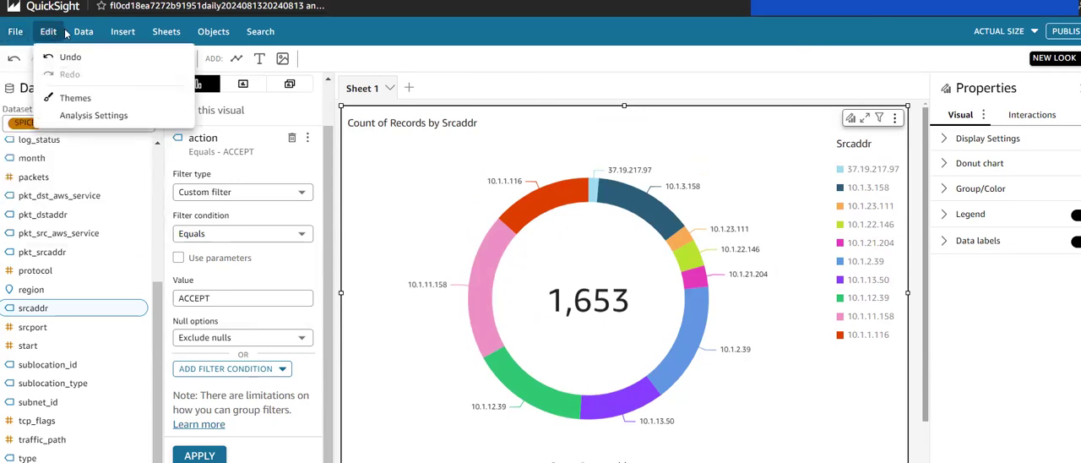
left_click(74, 98)
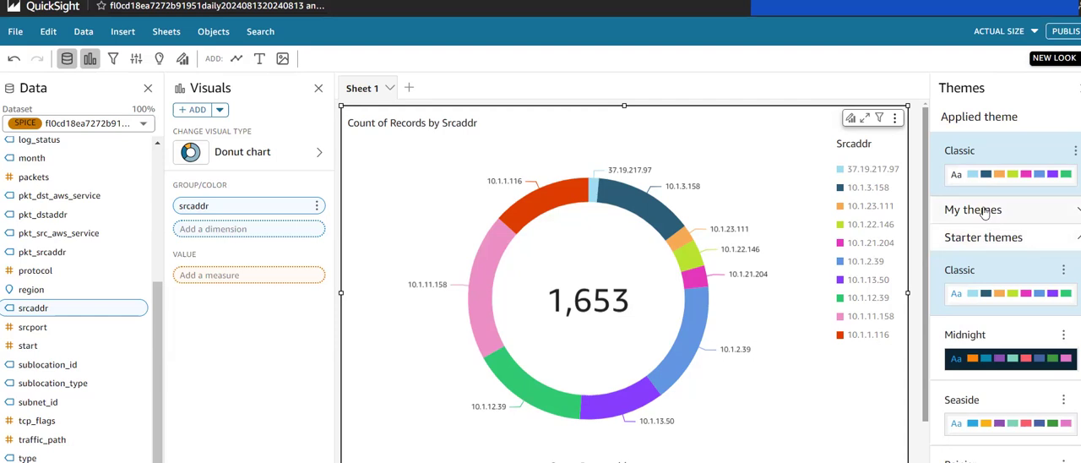
scroll(1001, 314, "down", 1)
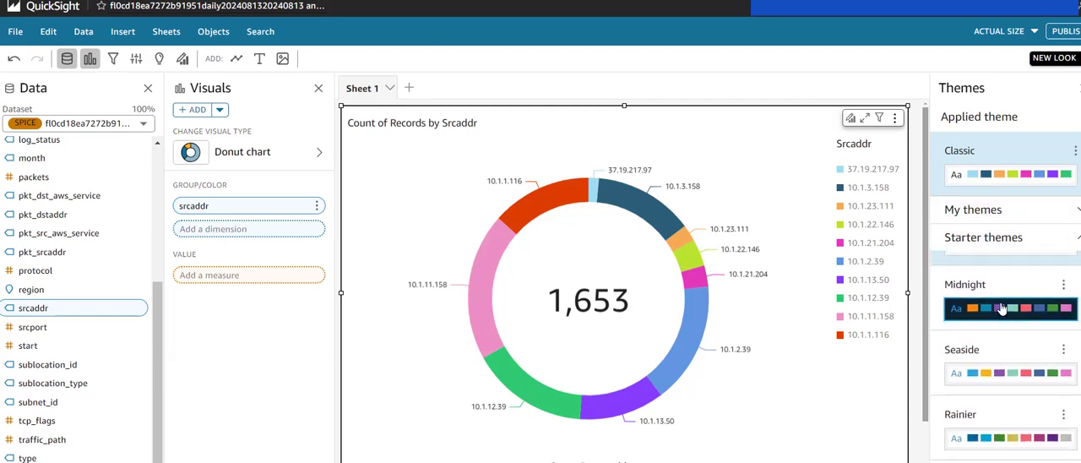
left_click(952, 314)
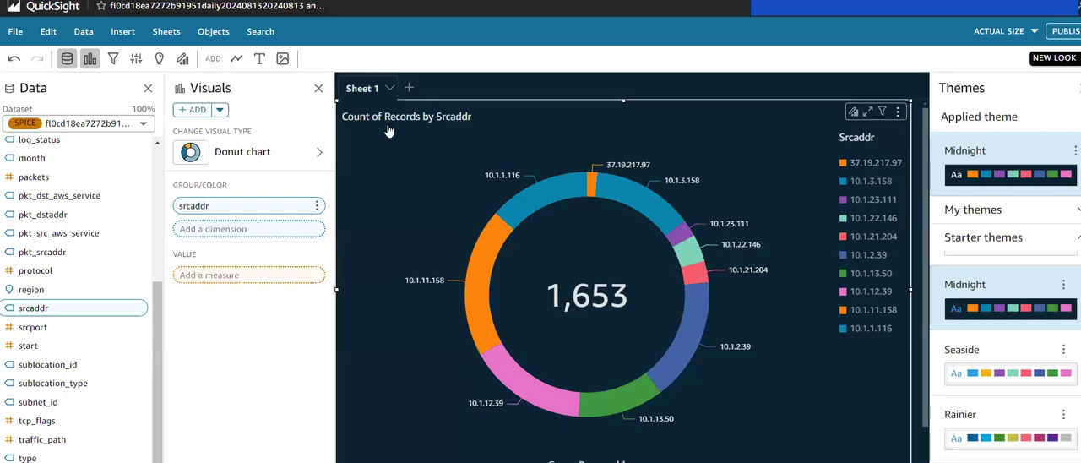
Step: Change the donut chart's title to "Top 10 Accepts by Source Address" and save it
double_click(397, 122)
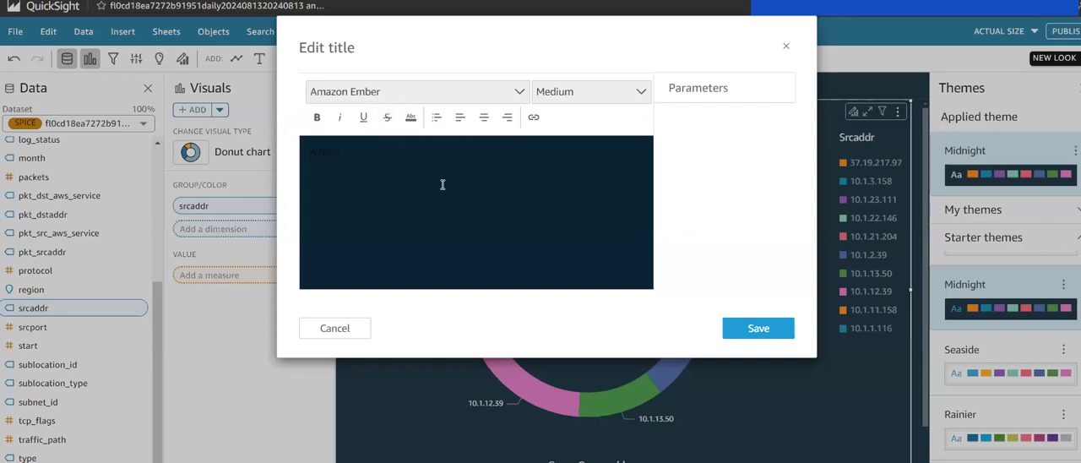
type("Top 10 Rejects by Source Addres")
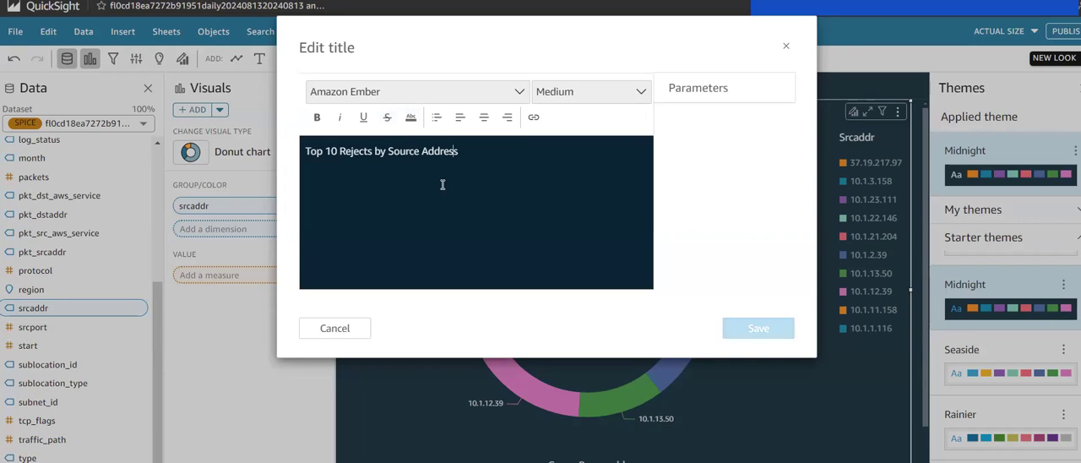
key("BackSpace")
key("BackSpace")
key("BackSpace")
key("BackSpace")
key("BackSpace")
key("BackSpace")
key("BackSpace")
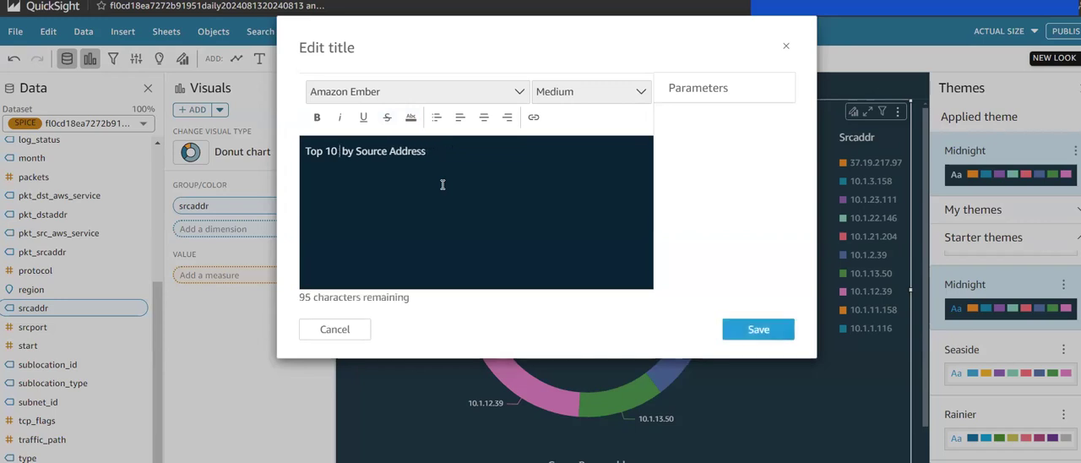
type("Acc")
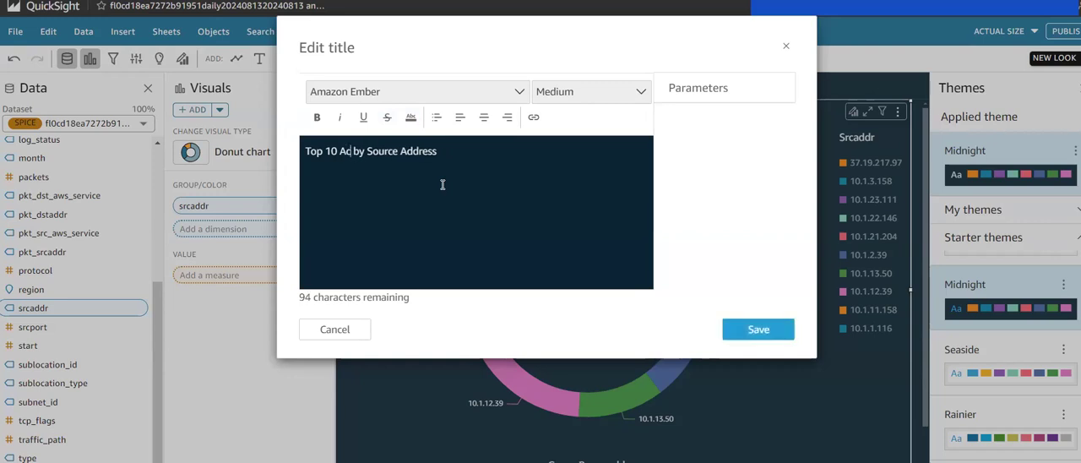
type("epts")
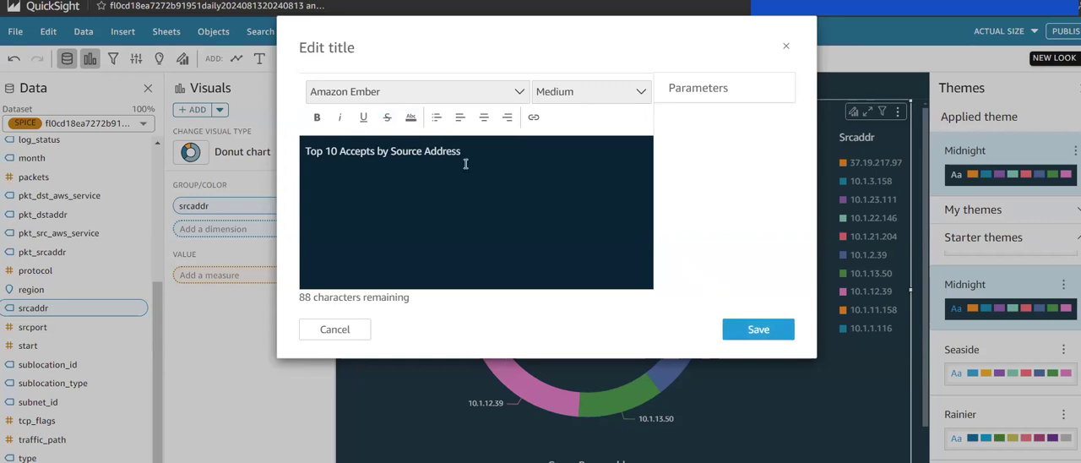
left_click(754, 327)
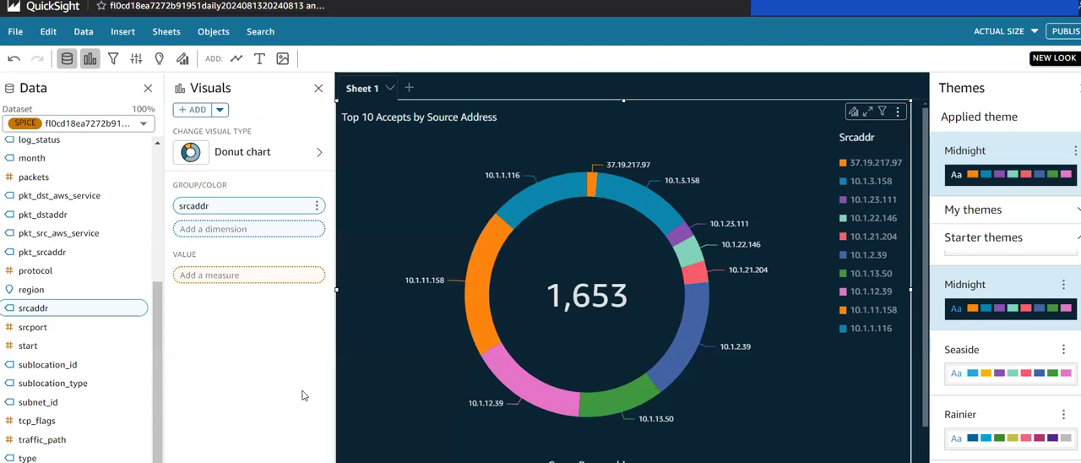
left_click(390, 88)
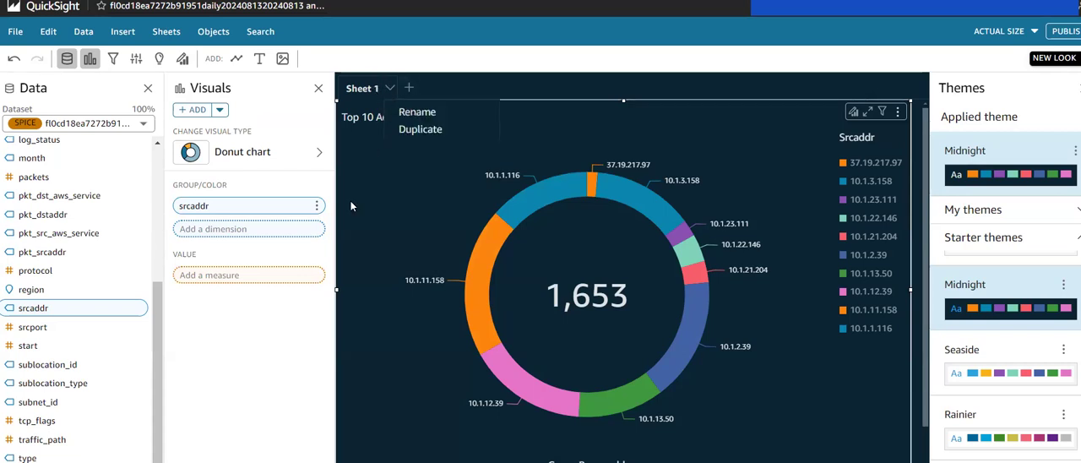
left_click(293, 350)
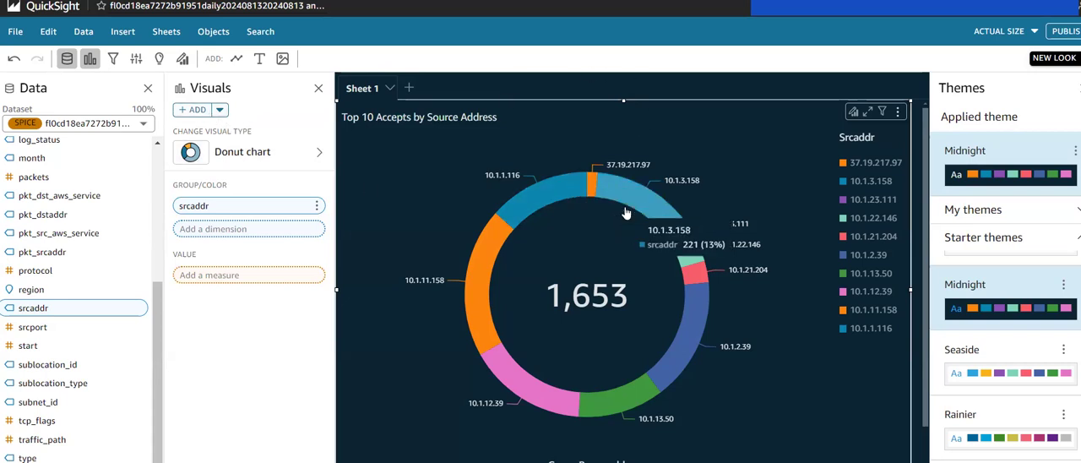
scroll(625, 212, "right", 5)
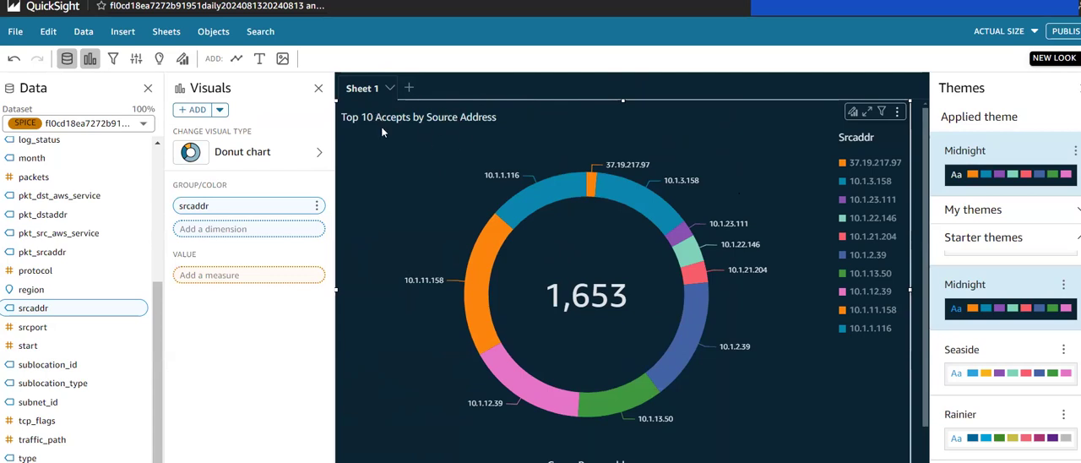
Step: Add a second visual to the sheet and make it a donut chart
scroll(563, 172, "right", 4)
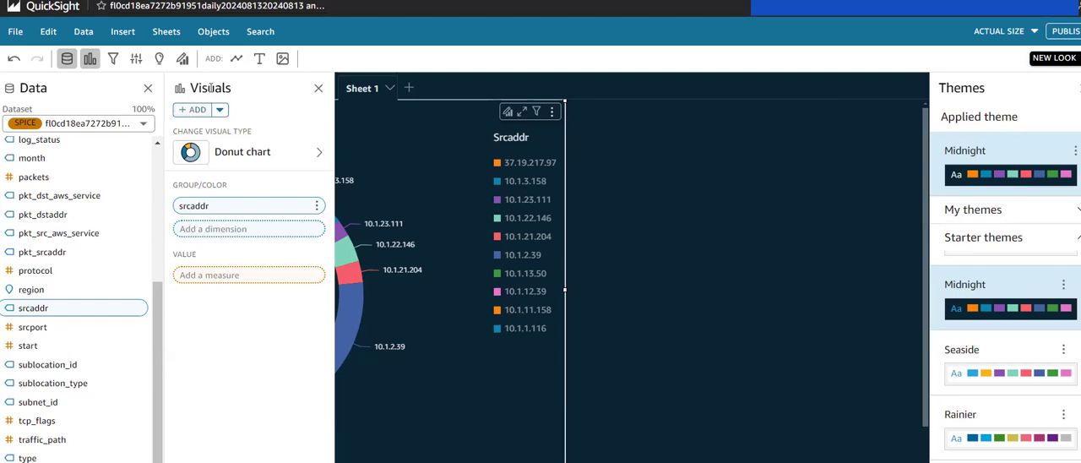
left_click(189, 111)
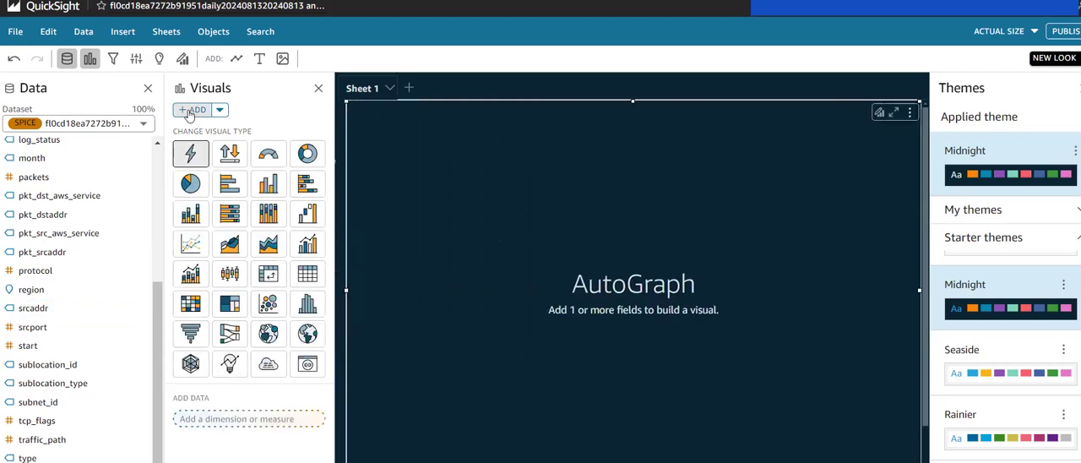
scroll(553, 230, "left", 5)
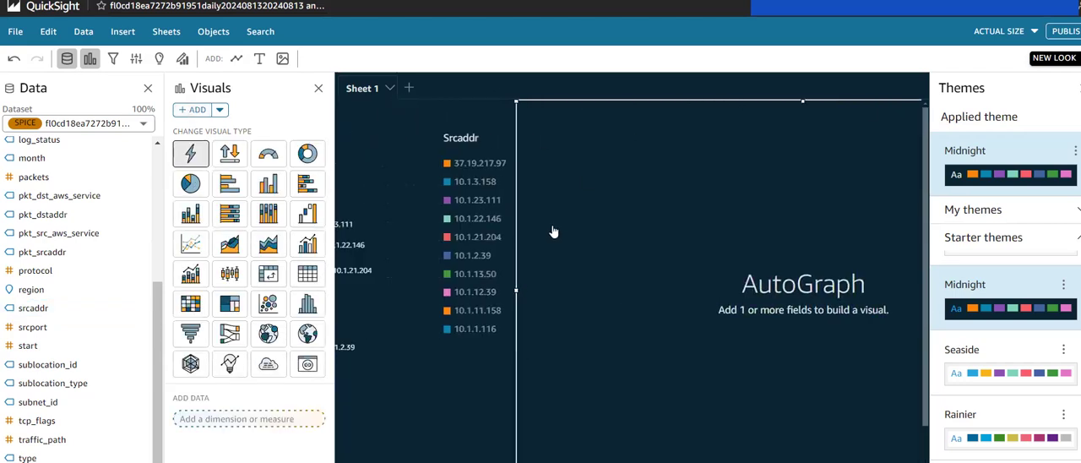
scroll(553, 230, "left", 1)
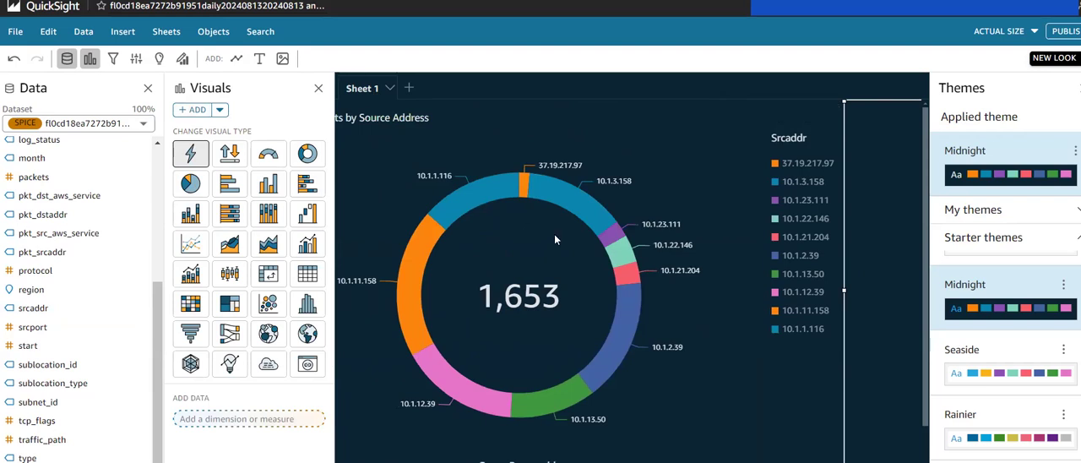
scroll(554, 234, "right", 6)
scroll(682, 247, "right", 4)
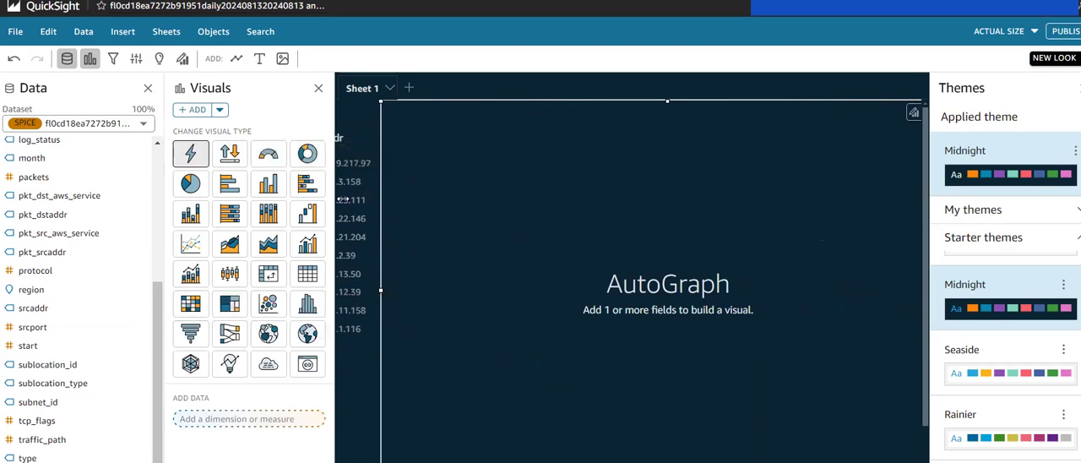
left_click(307, 154)
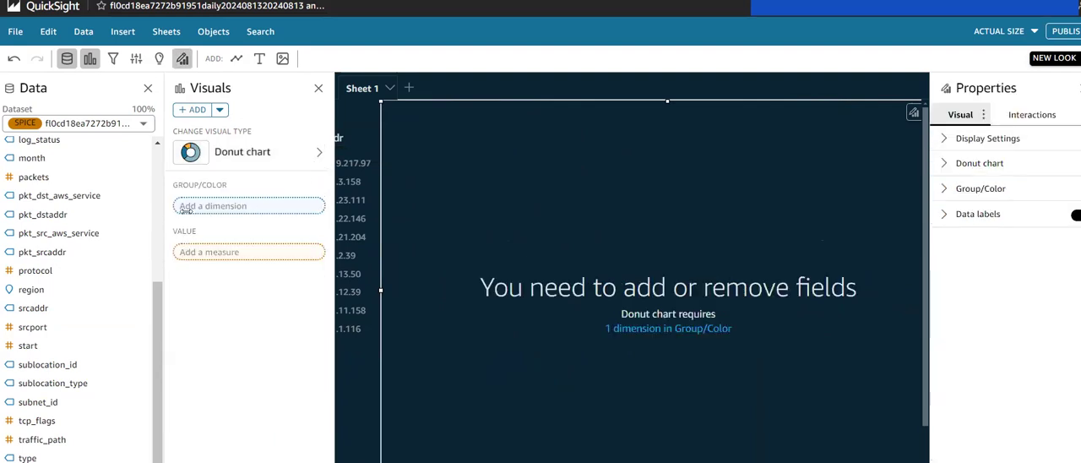
Step: Group the new donut chart by the srcaddr field
scroll(97, 228, "down", 2)
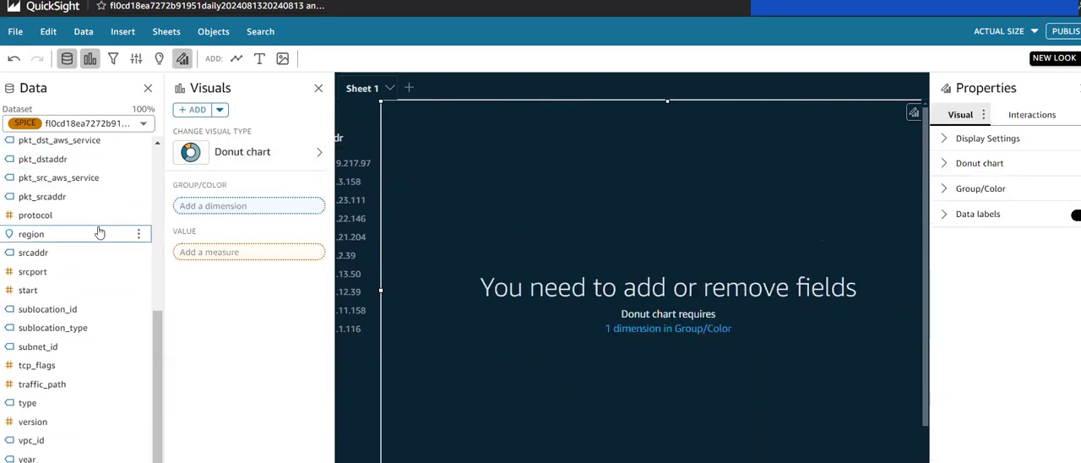
scroll(99, 231, "up", 4)
scroll(99, 232, "down", 2)
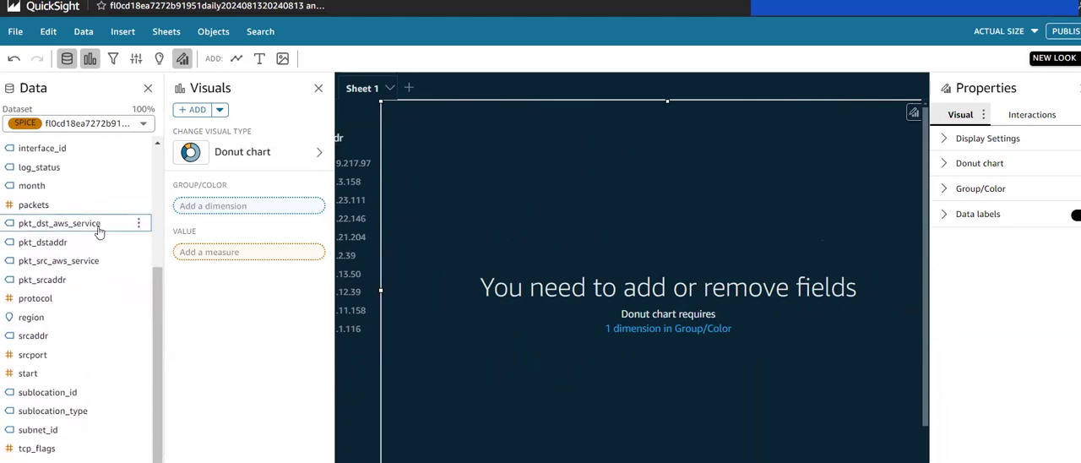
left_click(27, 328)
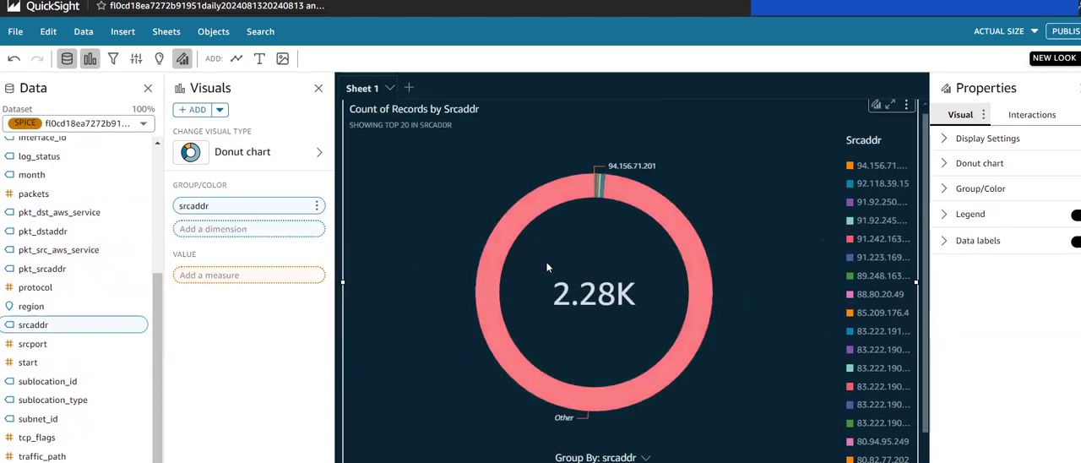
scroll(832, 280, "down", 1)
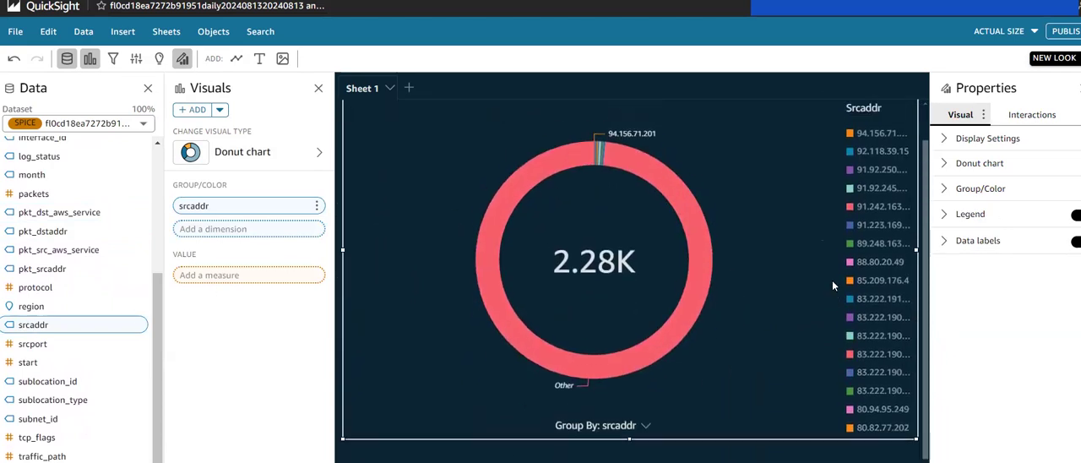
Step: Add a srcaddr filter to the new donut chart and make it a Top and bottom filter
left_click(112, 59)
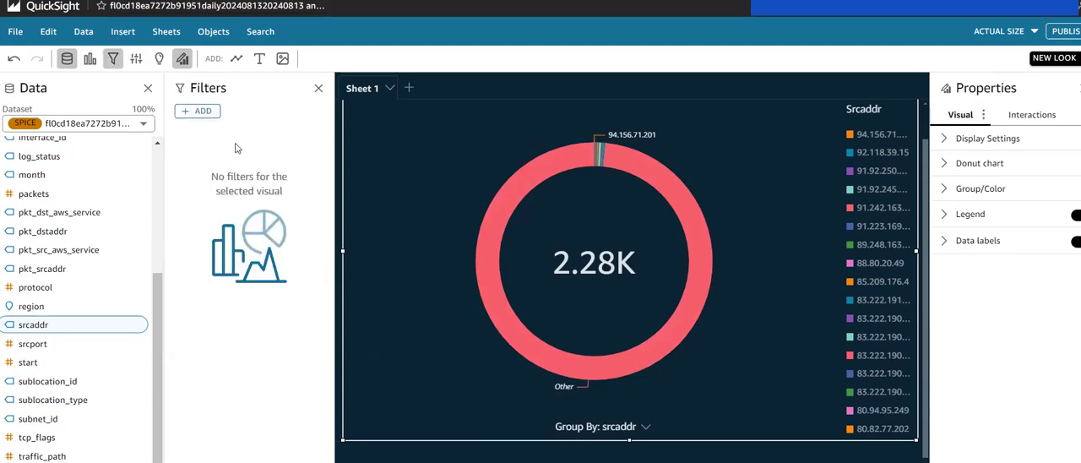
left_click(197, 111)
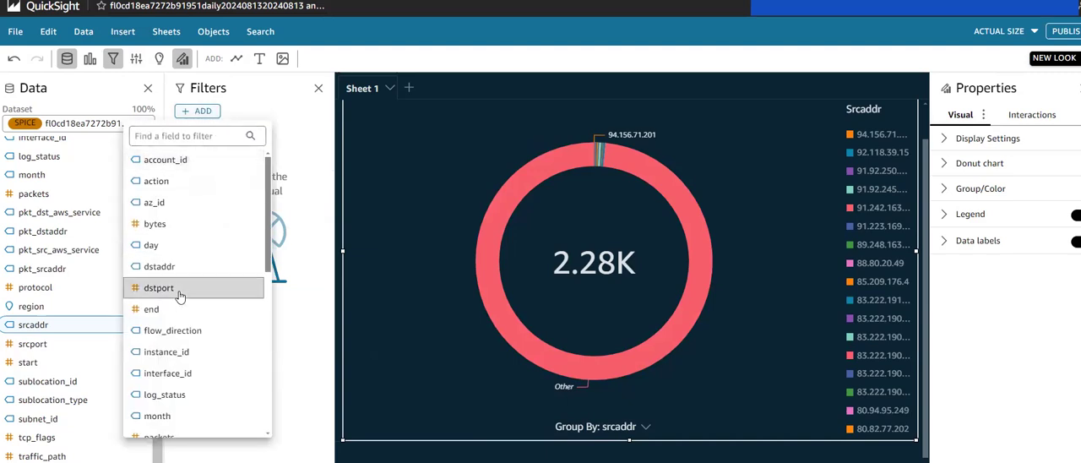
scroll(205, 345, "down", 6)
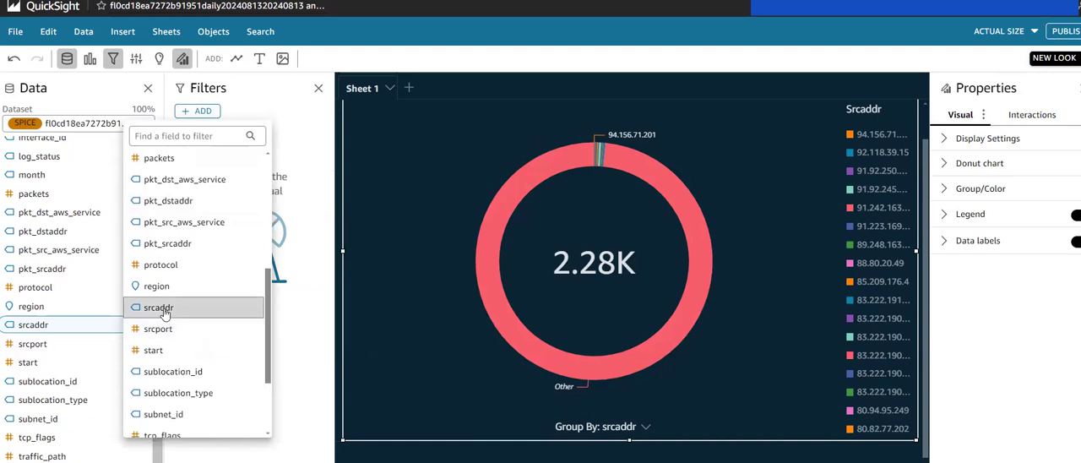
left_click(166, 312)
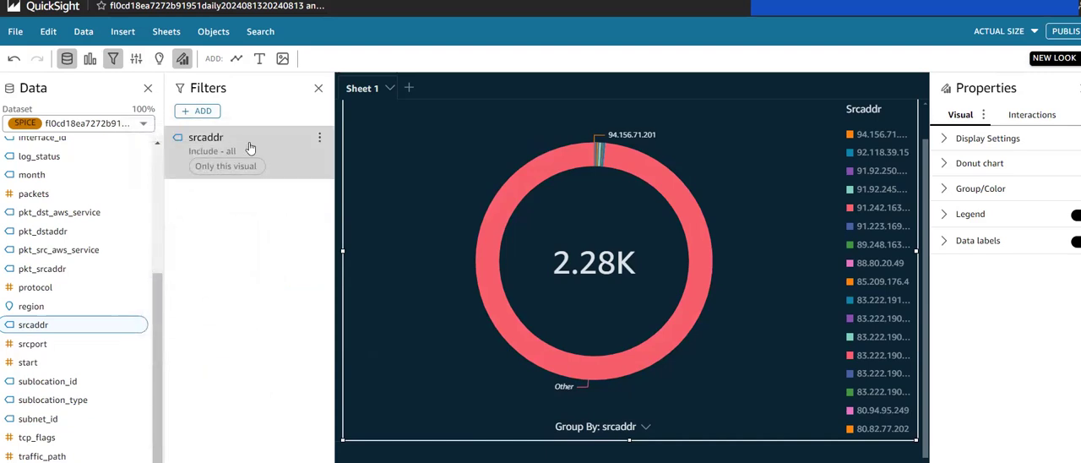
left_click(217, 154)
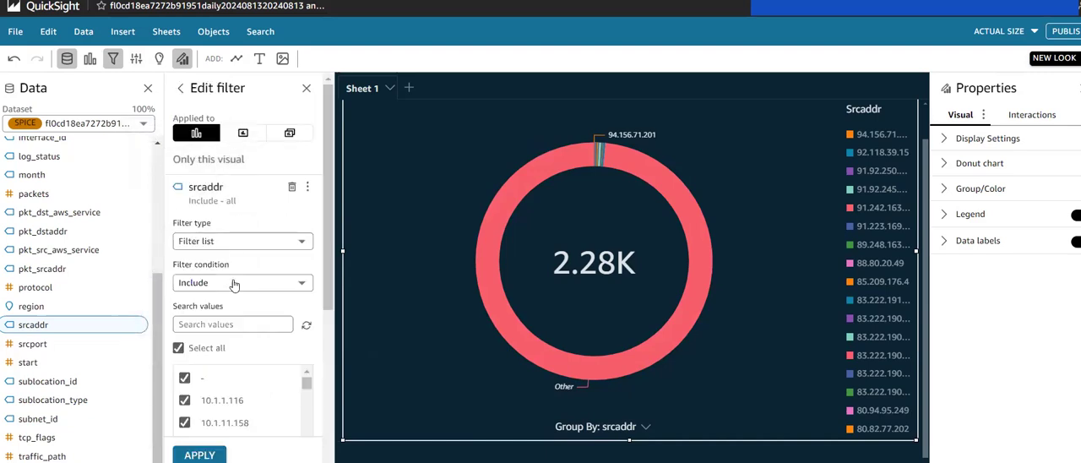
left_click(239, 243)
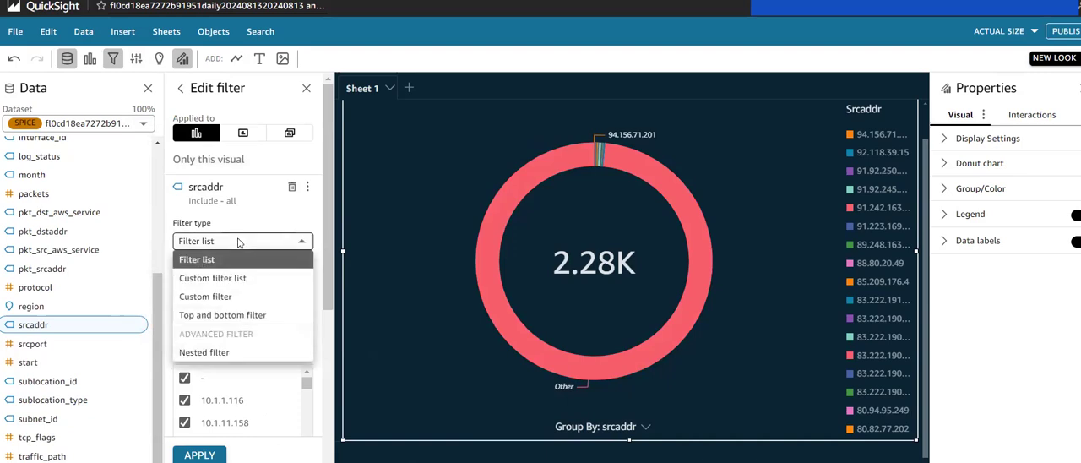
left_click(247, 315)
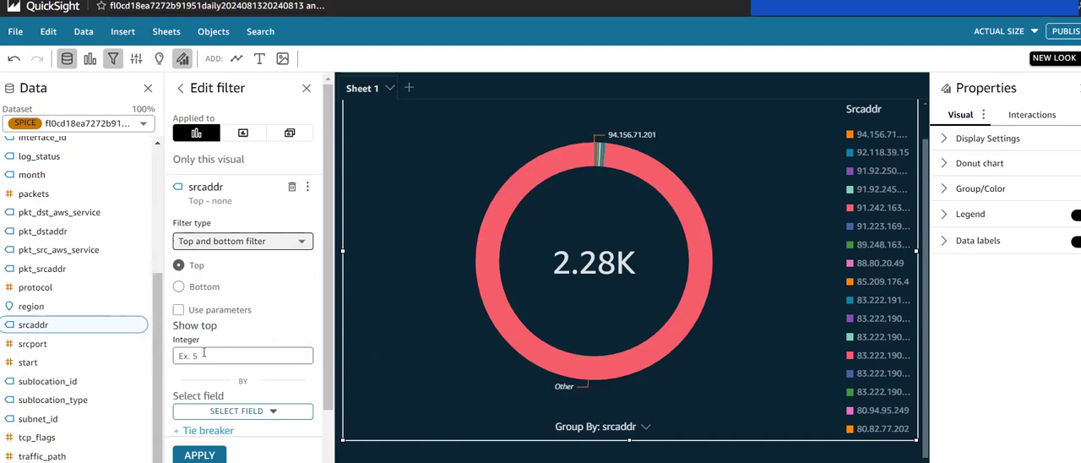
Step: Set the srcaddr filter to show the top 10 by count of srcaddr, and apply it
left_click(204, 354)
scroll(203, 353, "down", 2)
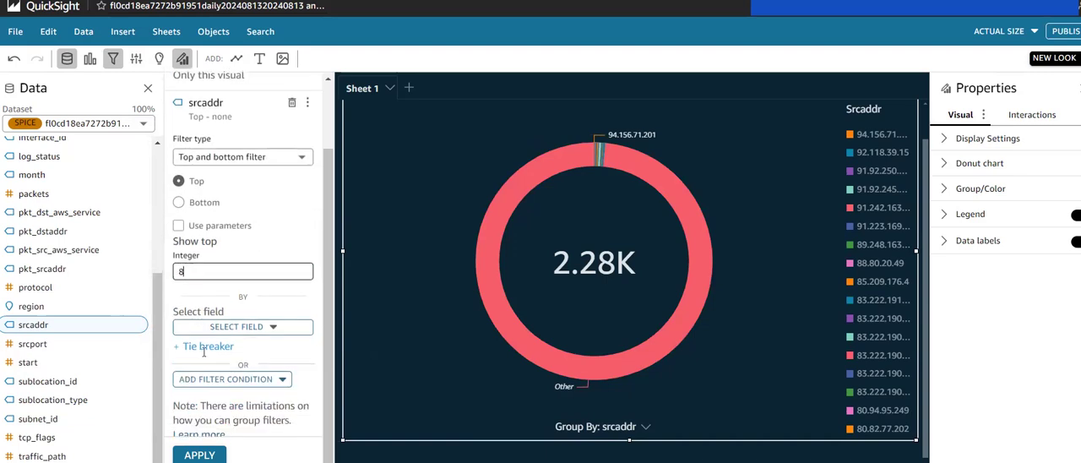
left_click(217, 325)
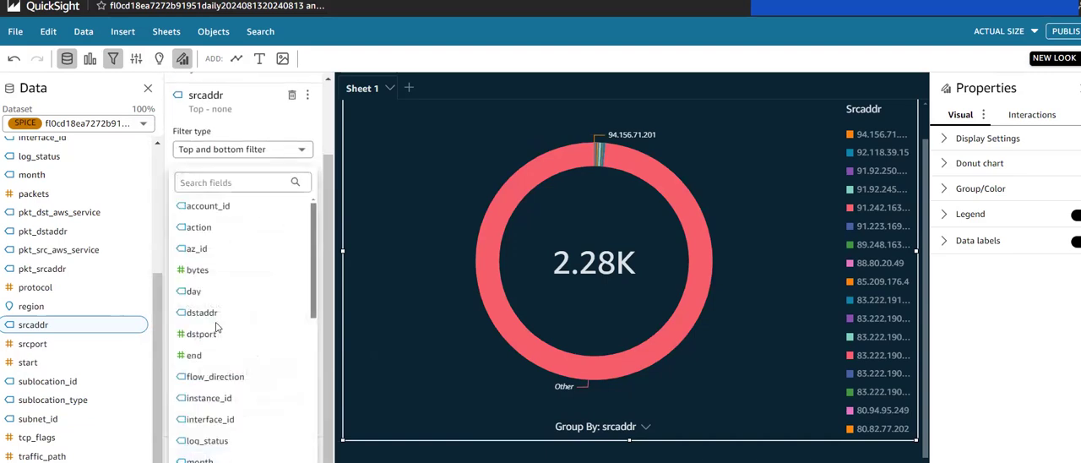
scroll(230, 376, "down", 5)
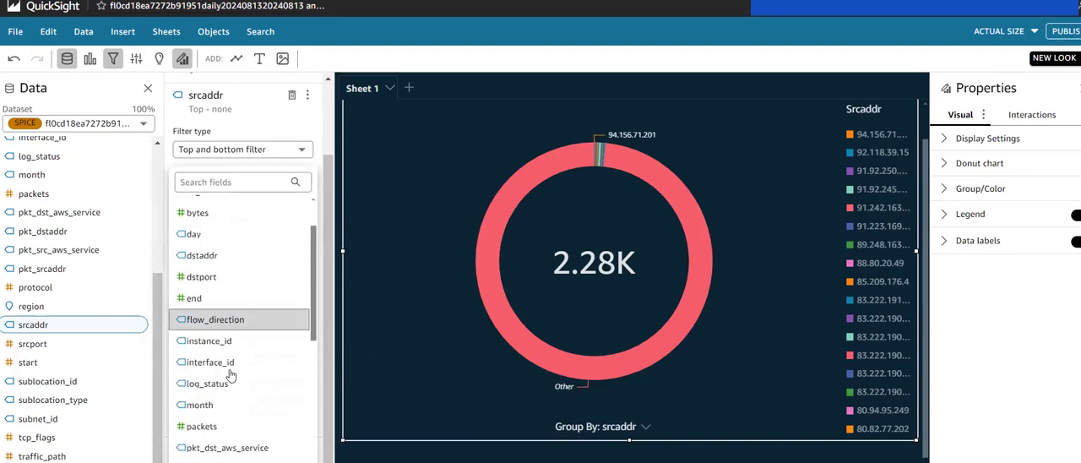
scroll(228, 367, "down", 1)
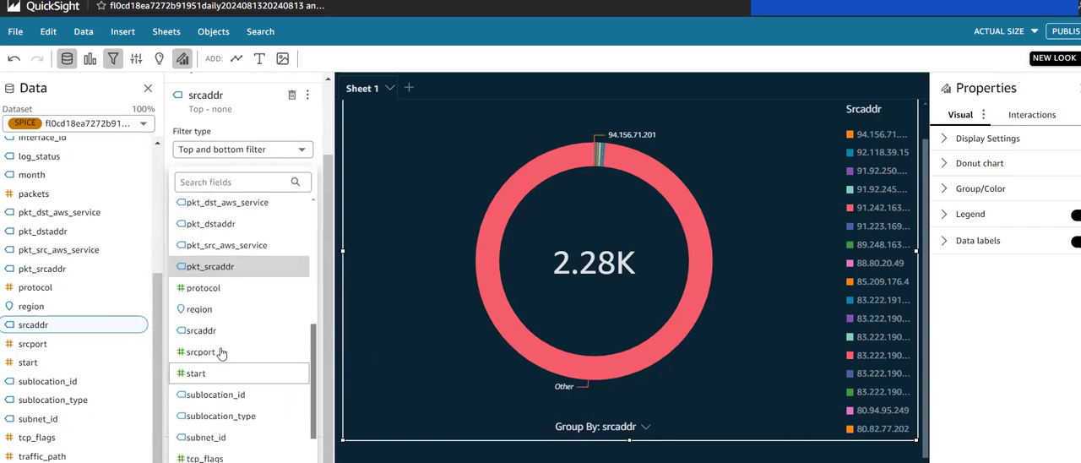
left_click(197, 327)
left_click(223, 264)
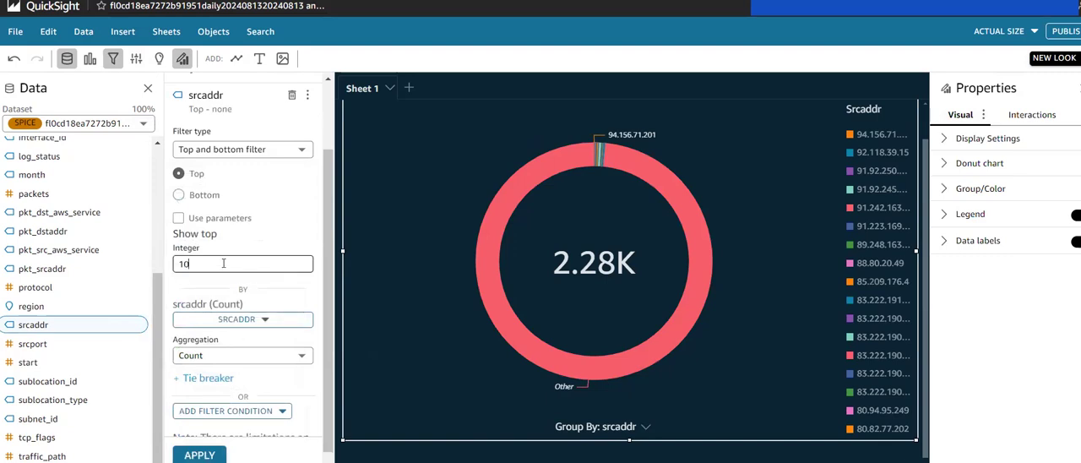
scroll(221, 279, "down", 1)
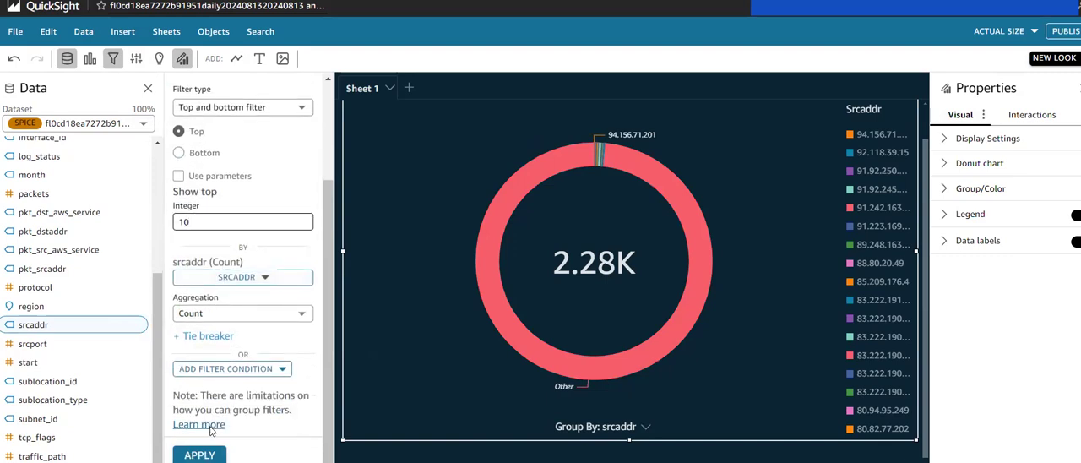
left_click(199, 454)
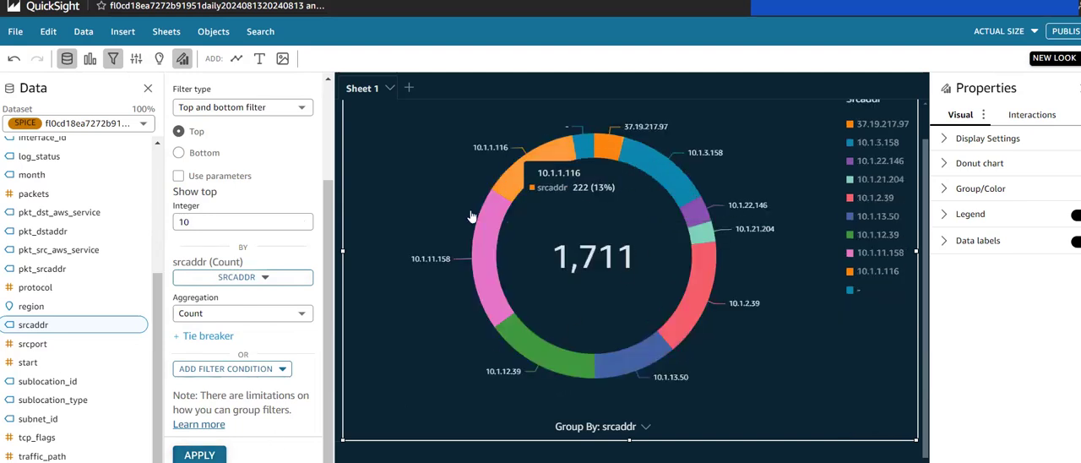
Step: Leave the srcaddr filter's settings and compare the new donut chart with the "Top 10 Accepts by Source Address" chart
scroll(589, 187, "left", 3)
scroll(589, 187, "right", 2)
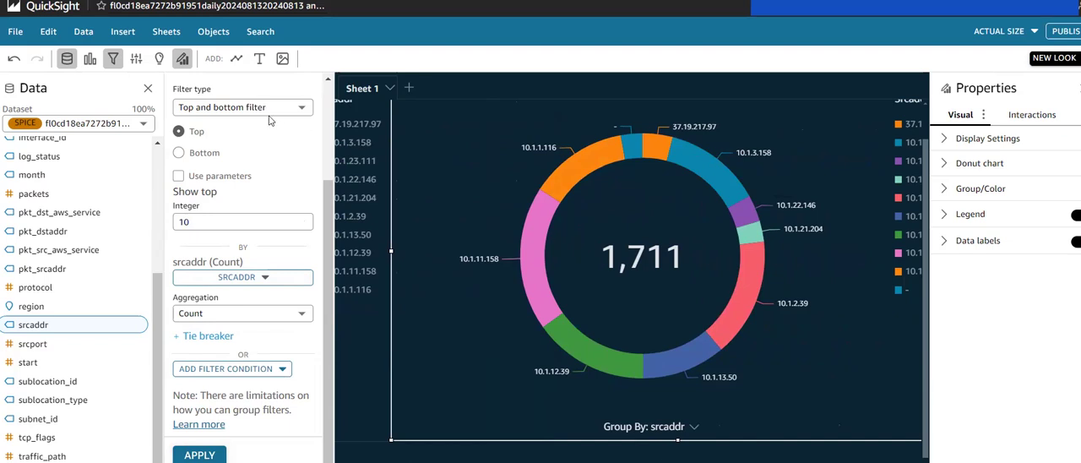
scroll(234, 90, "up", 3)
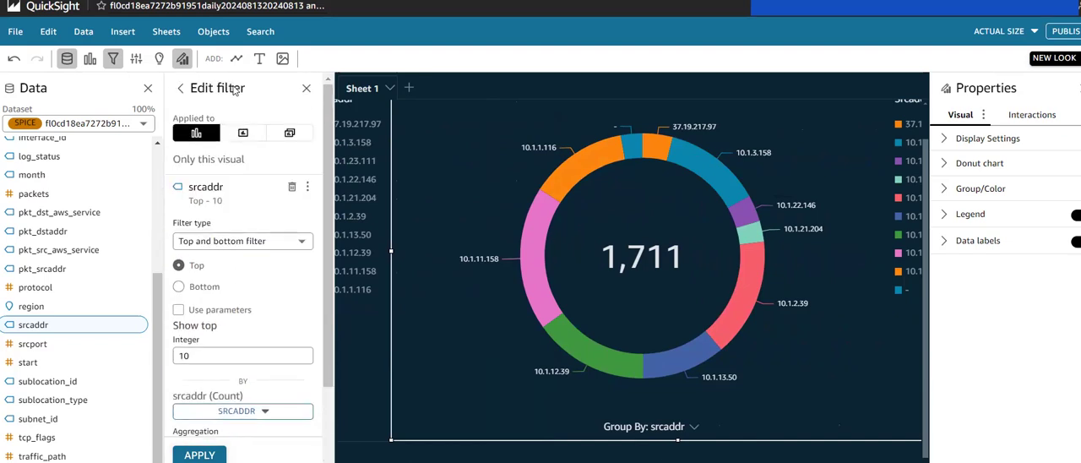
left_click(180, 88)
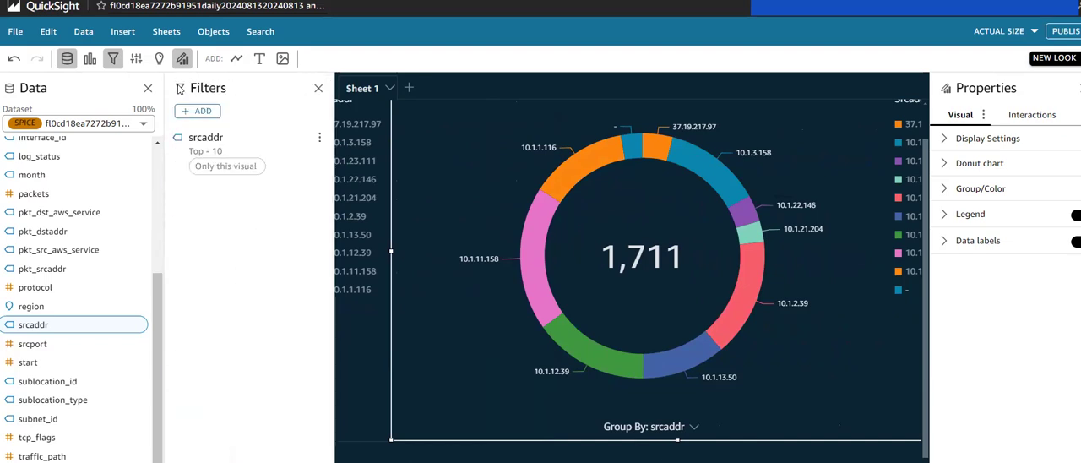
scroll(550, 202, "left", 1)
scroll(551, 202, "up", 1)
scroll(549, 201, "left", 3)
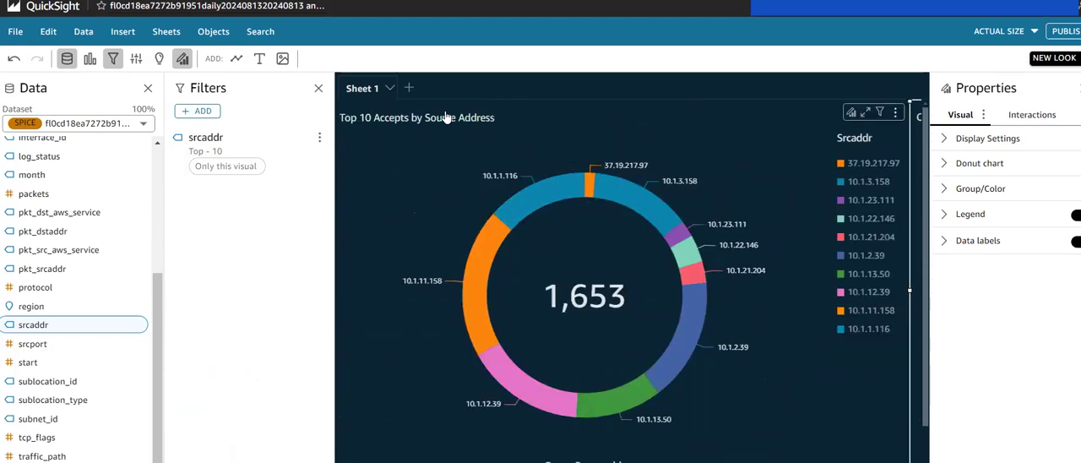
scroll(478, 117, "right", 3)
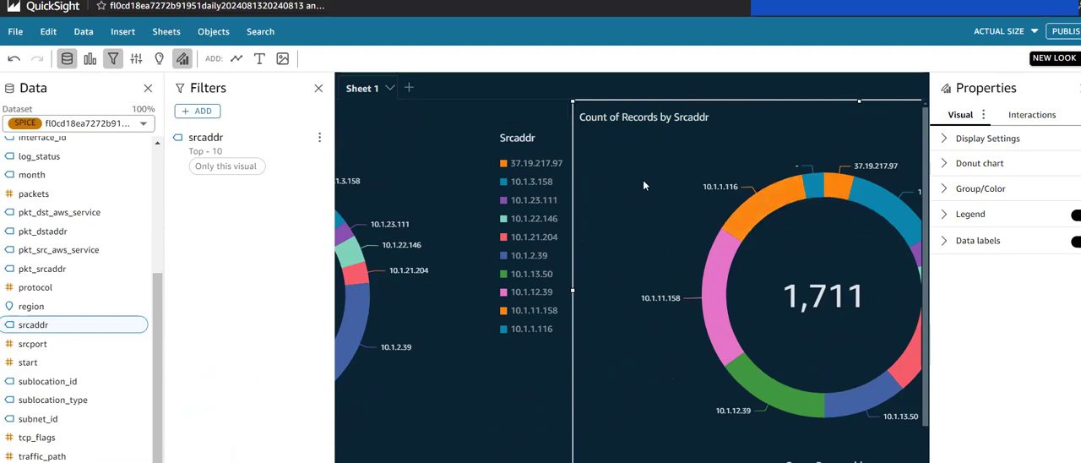
scroll(700, 128, "left", 5)
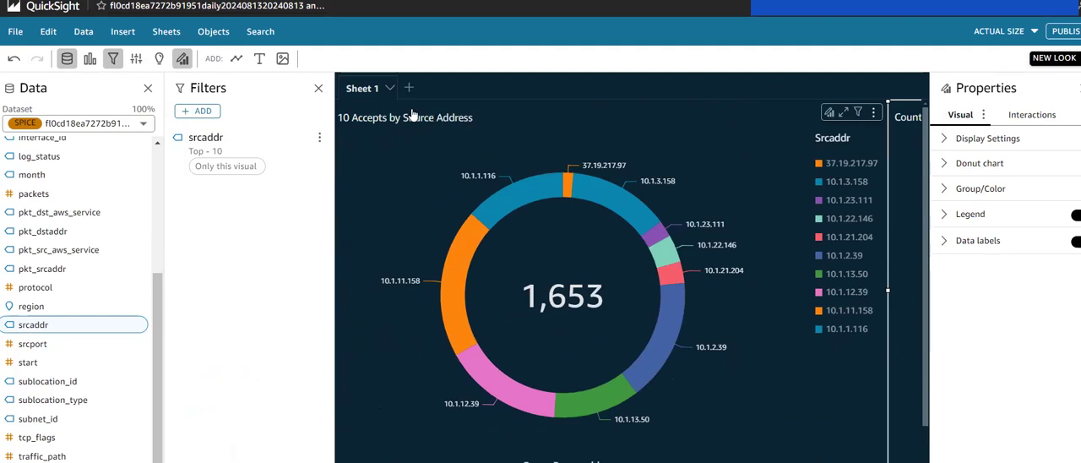
scroll(646, 191, "right", 5)
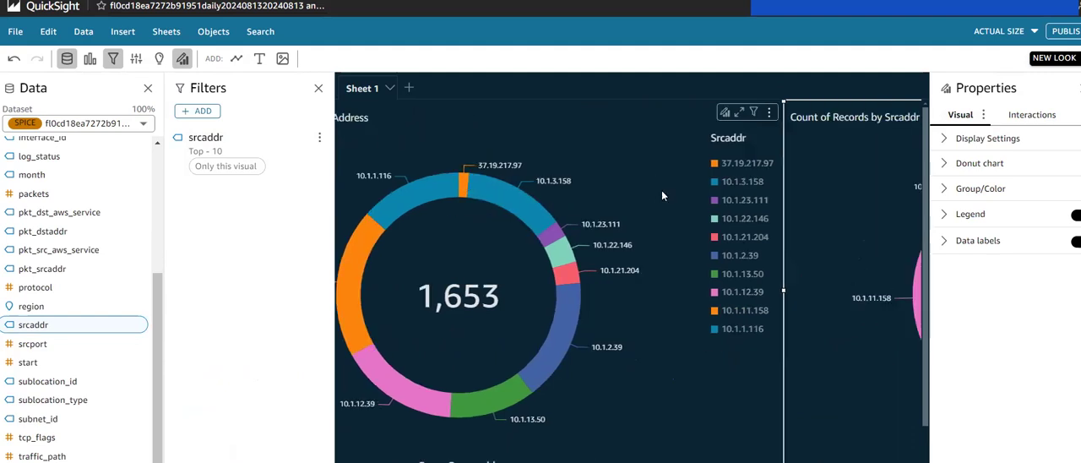
Step: Add an action filter to the new donut chart and make it a Custom filter
left_click(203, 111)
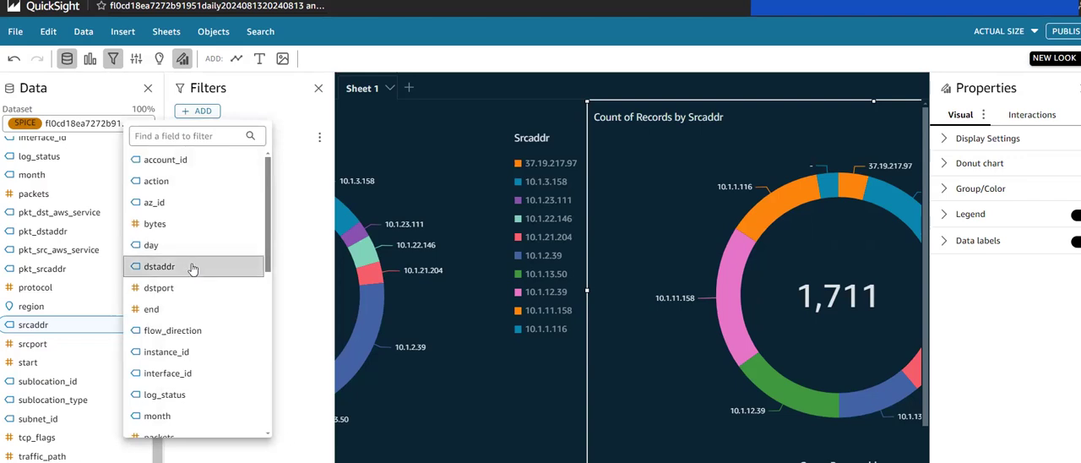
left_click(149, 182)
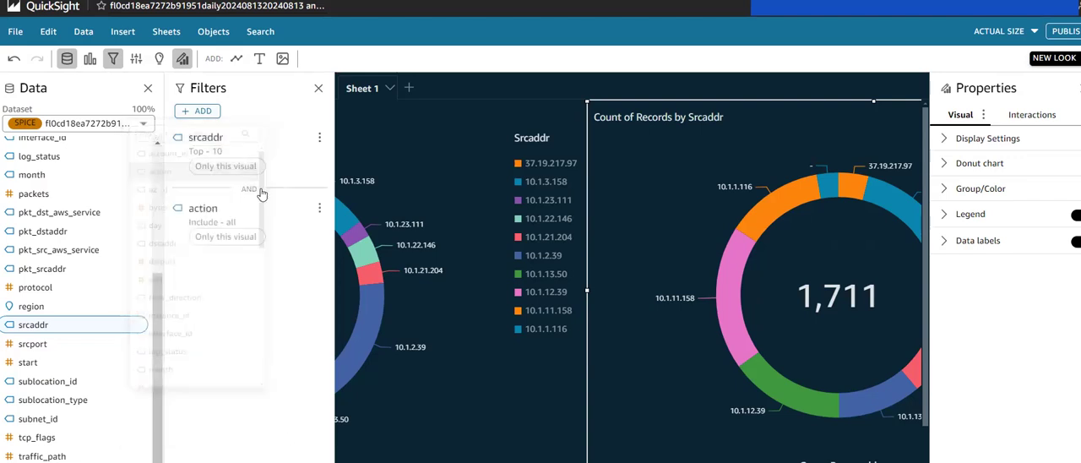
left_click(223, 235)
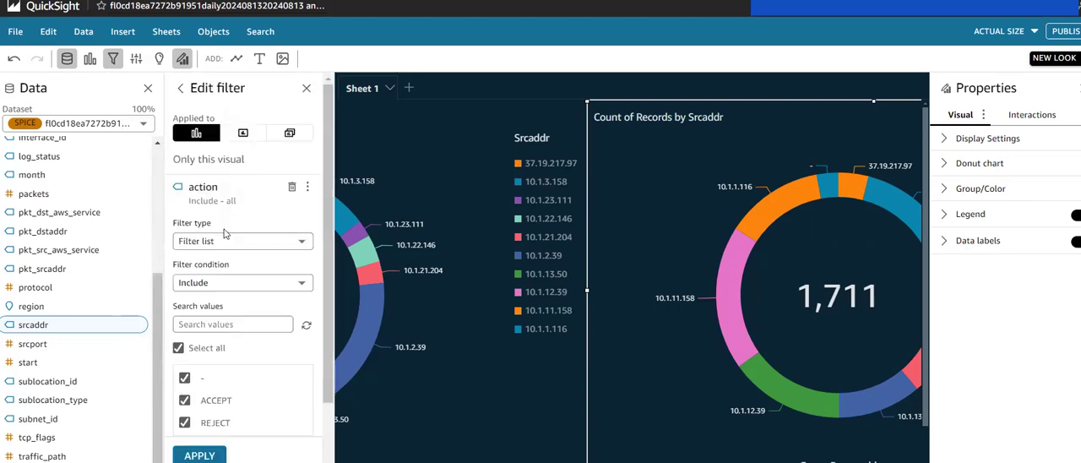
scroll(224, 233, "down", 1)
left_click(230, 210)
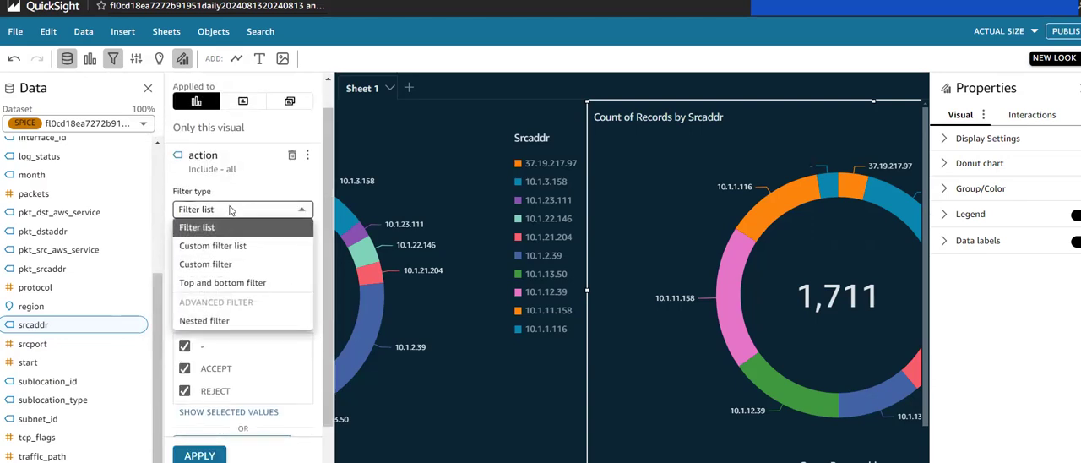
left_click(226, 264)
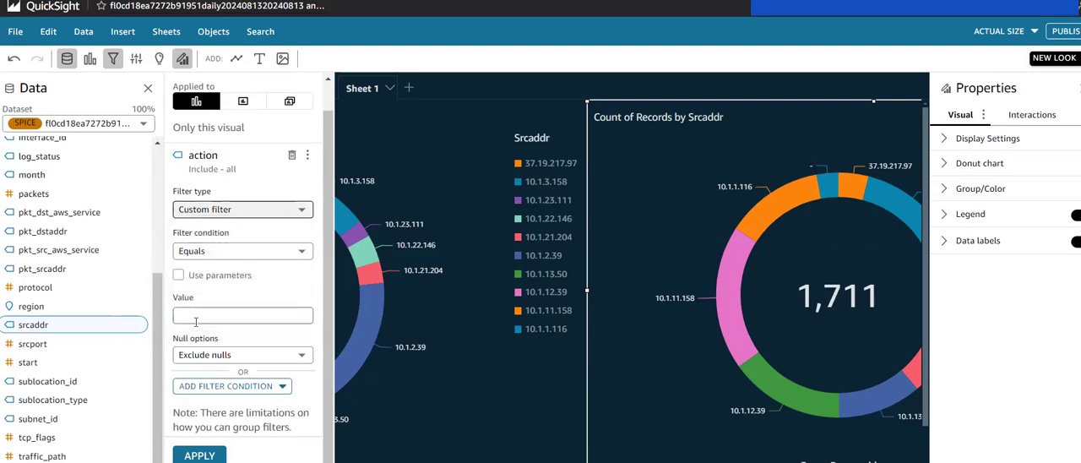
Step: Set the action filter to Equals REJECT and apply it to the new donut chart
left_click(195, 316)
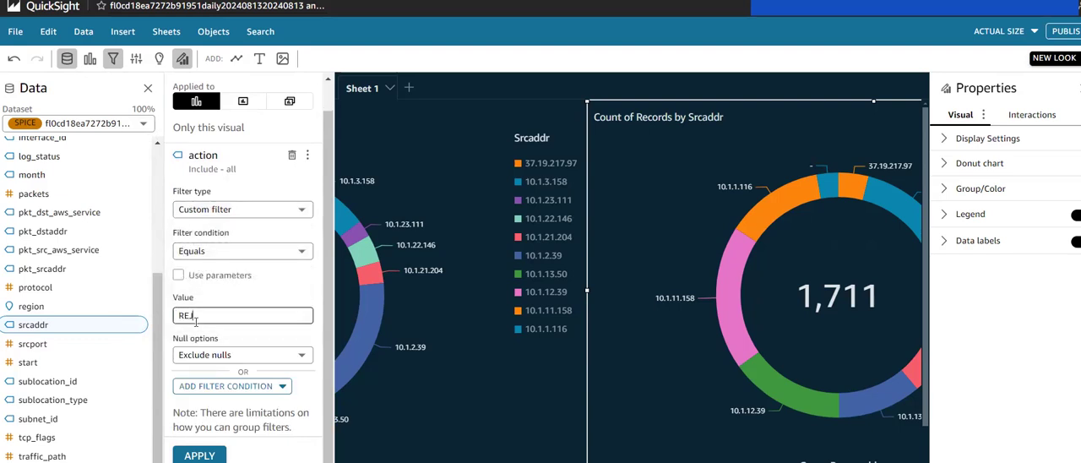
scroll(195, 322, "down", 1)
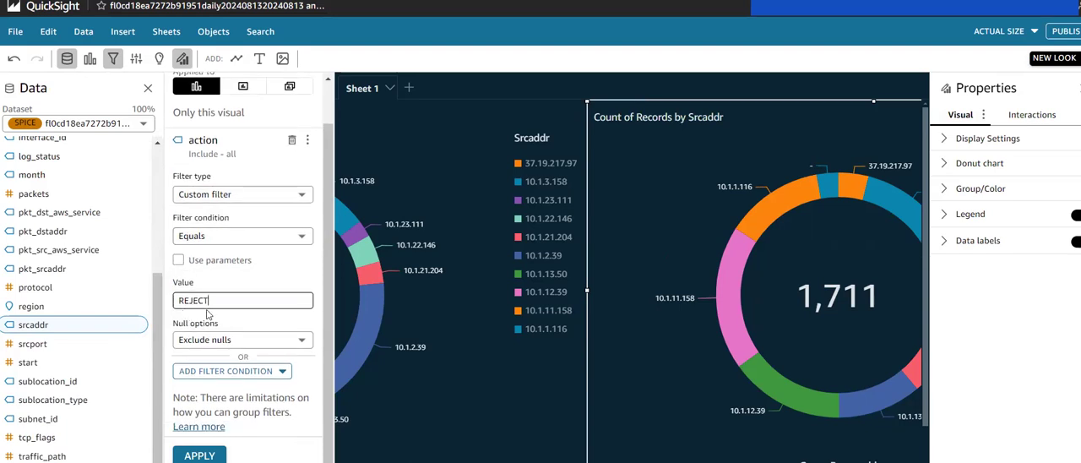
left_click(200, 456)
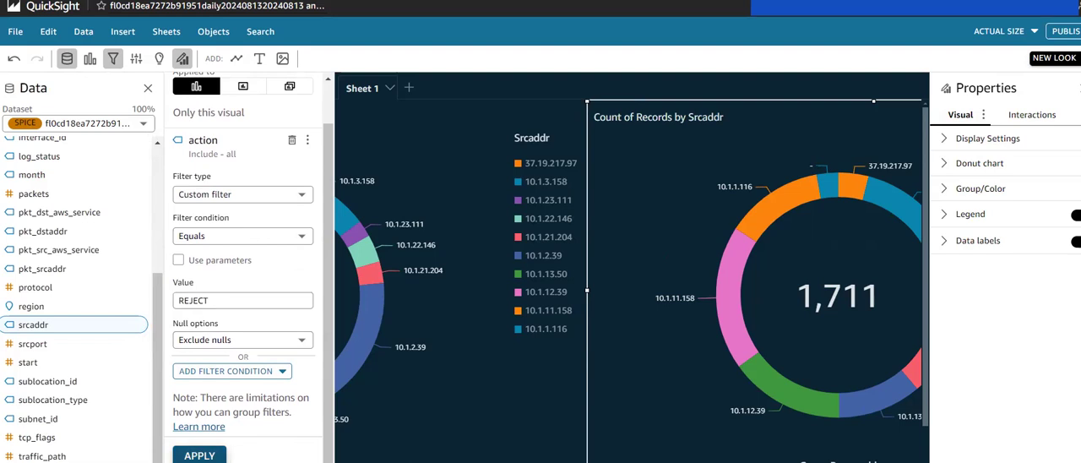
Step: Retitle the new donut chart "Top 10 Rejects by Source Address"
scroll(711, 335, "right", 3)
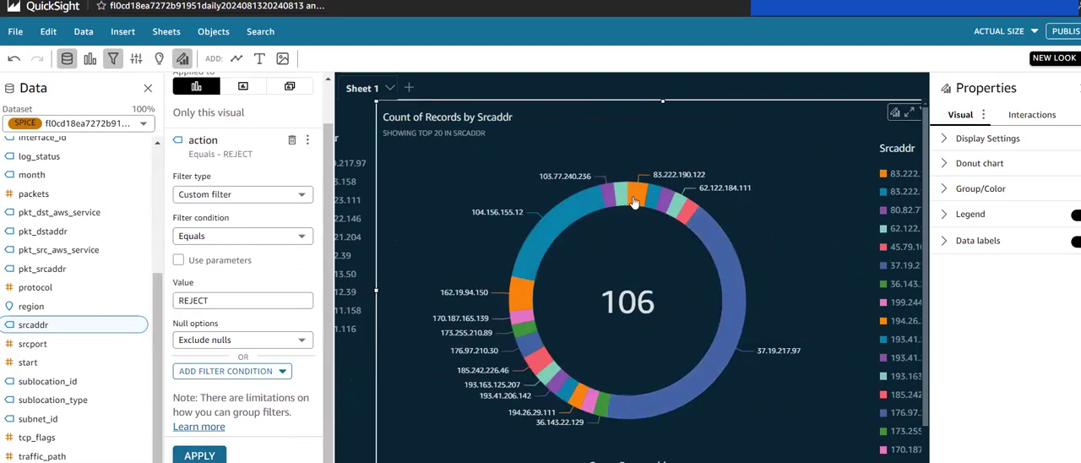
double_click(463, 121)
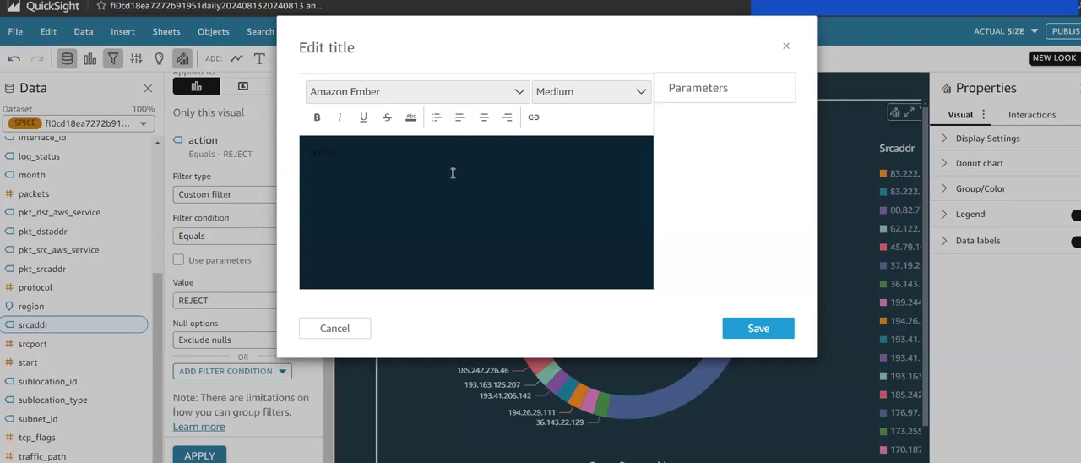
type("Top 10 Rejects by Source Address")
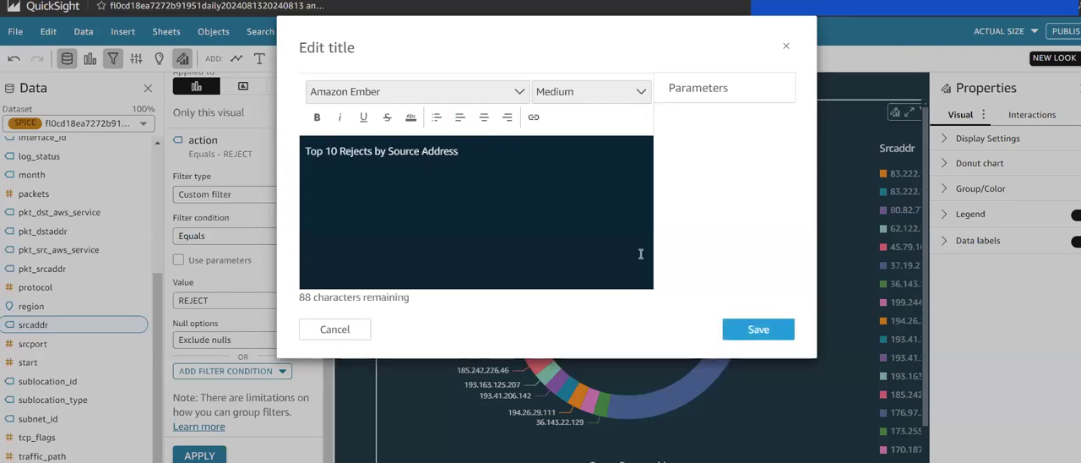
left_click(781, 329)
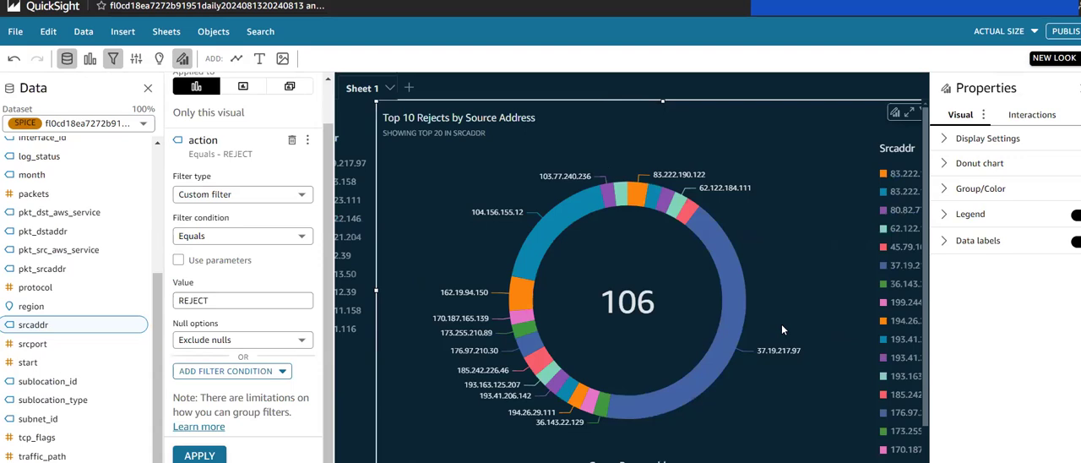
Step: Compare the "Top 10 Accepts by Source Address" and "Top 10 Rejects by Source Address" donut charts
scroll(660, 311, "left", 4)
scroll(660, 312, "left", 2)
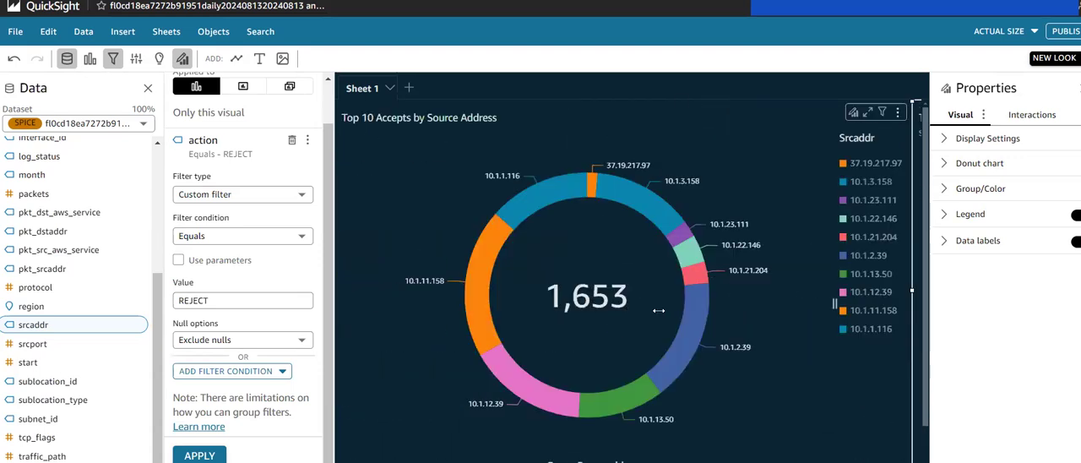
scroll(812, 298, "right", 2)
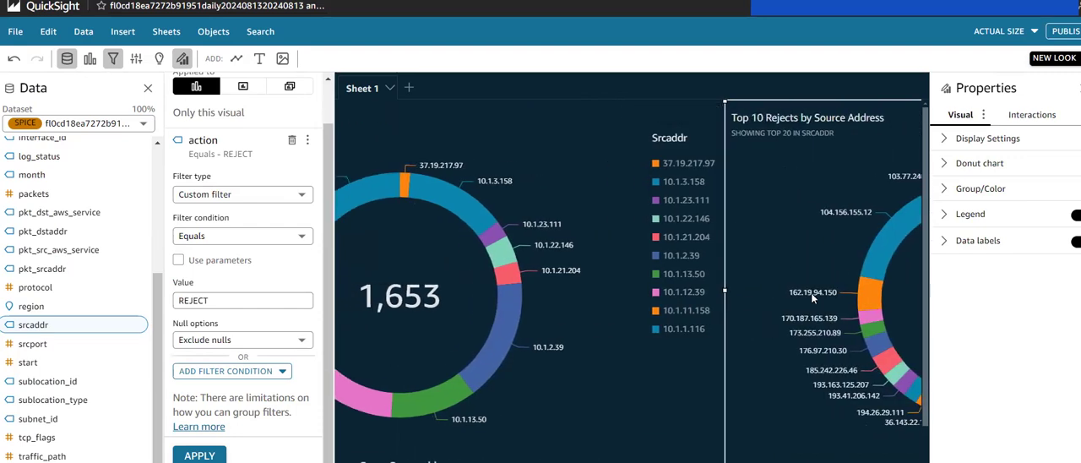
scroll(812, 298, "right", 2)
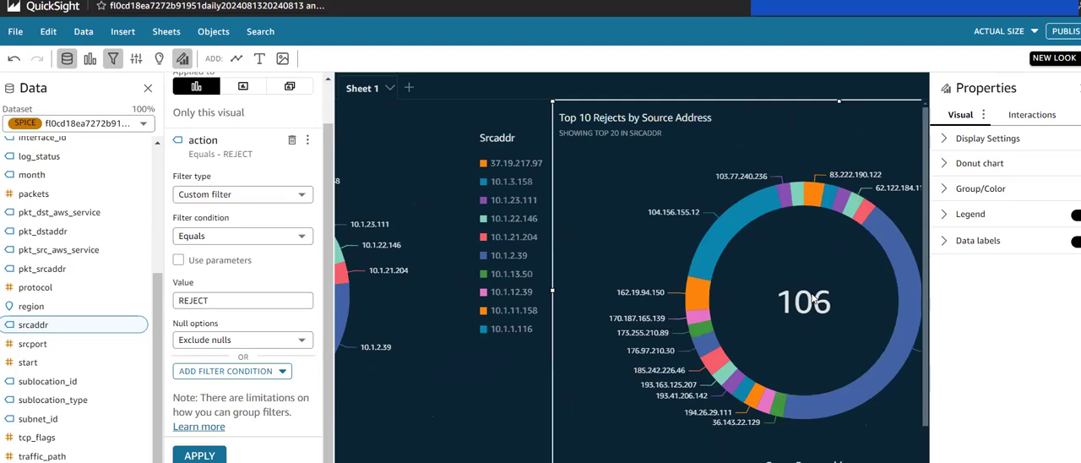
scroll(813, 298, "left", 4)
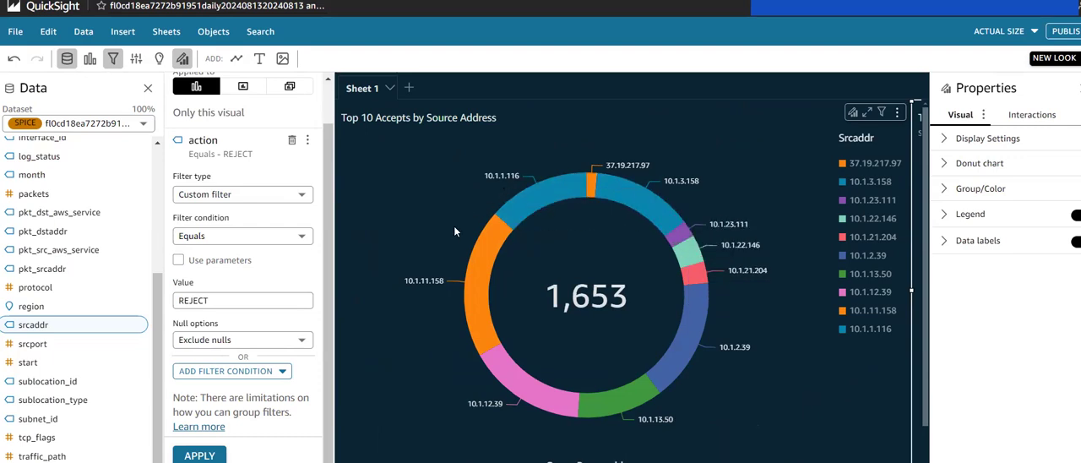
scroll(454, 231, "right", 3)
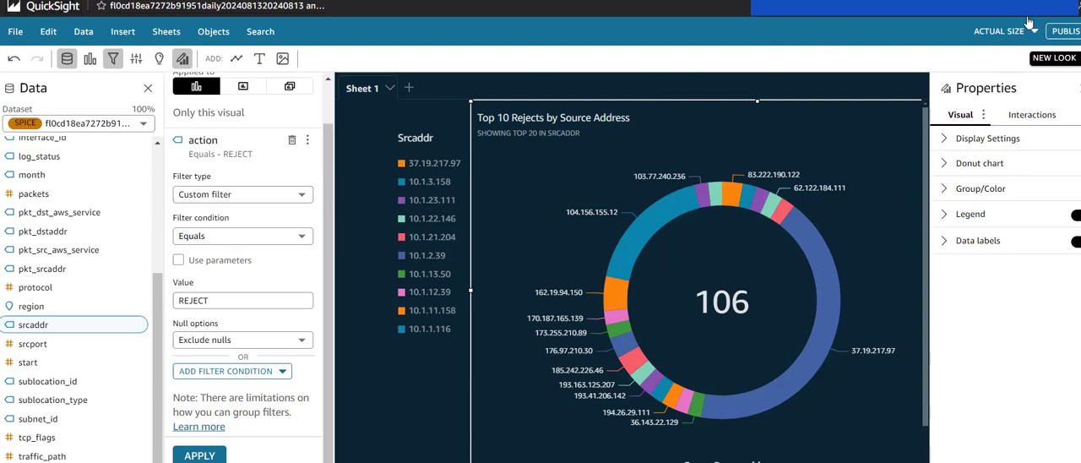
Step: Publish all sheets of the analysis as a new dashboard named VPC-Analytics
left_click(1056, 32)
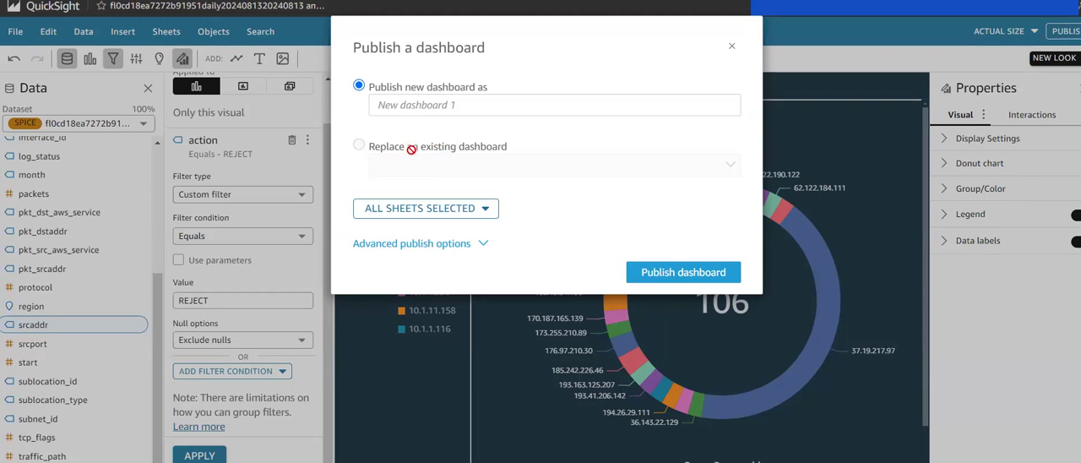
left_click(534, 104)
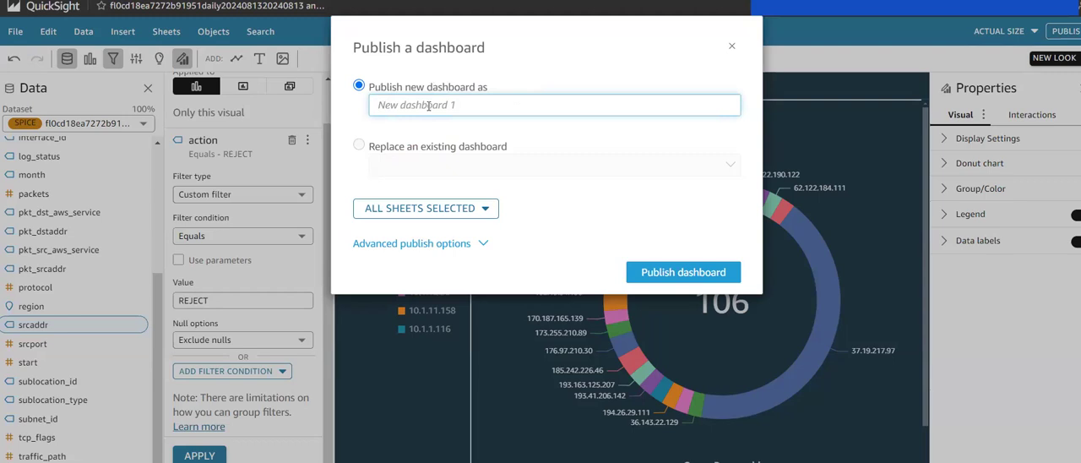
type("VPC")
type("Monitoring")
key("BackSpace")
key("BackSpace")
key("BackSpace")
key("BackSpace")
key("BackSpace")
key("BackSpace")
type("-Analytics")
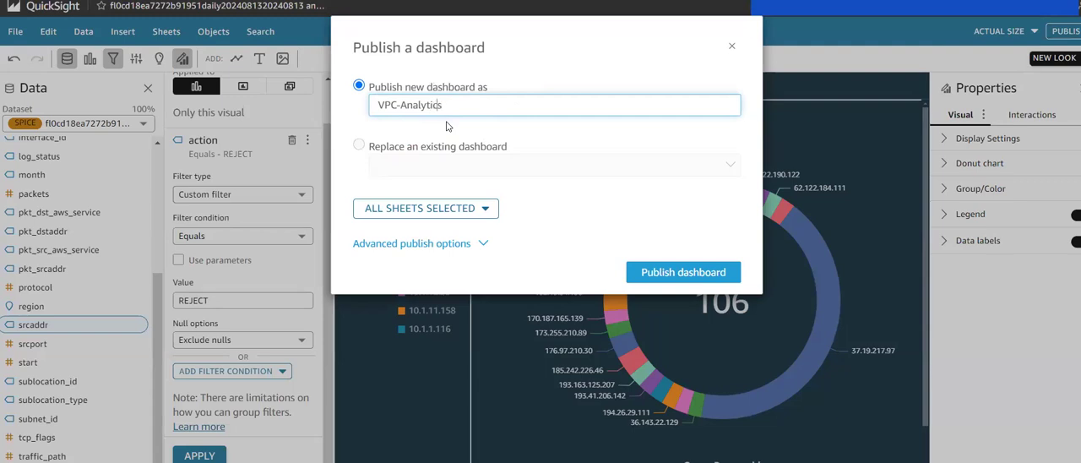
left_click(684, 270)
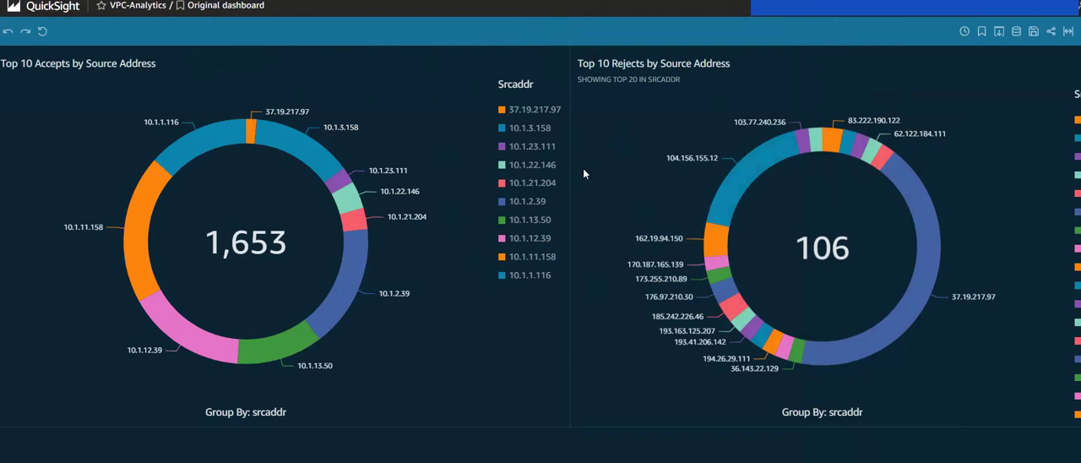
Step: Return to the start page, dismiss the What's New notice, and open the published VPC-Analytics dashboard to view both donut charts
left_click(35, 8)
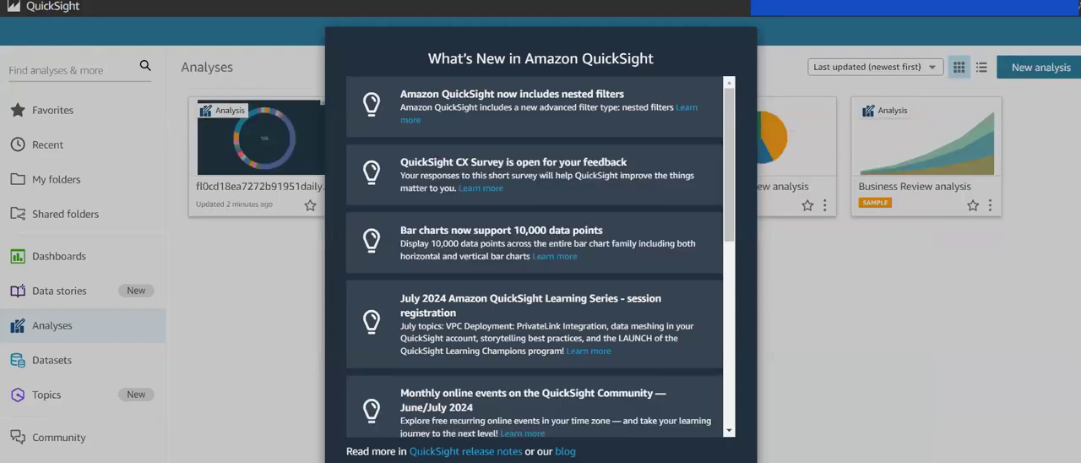
left_click(707, 461)
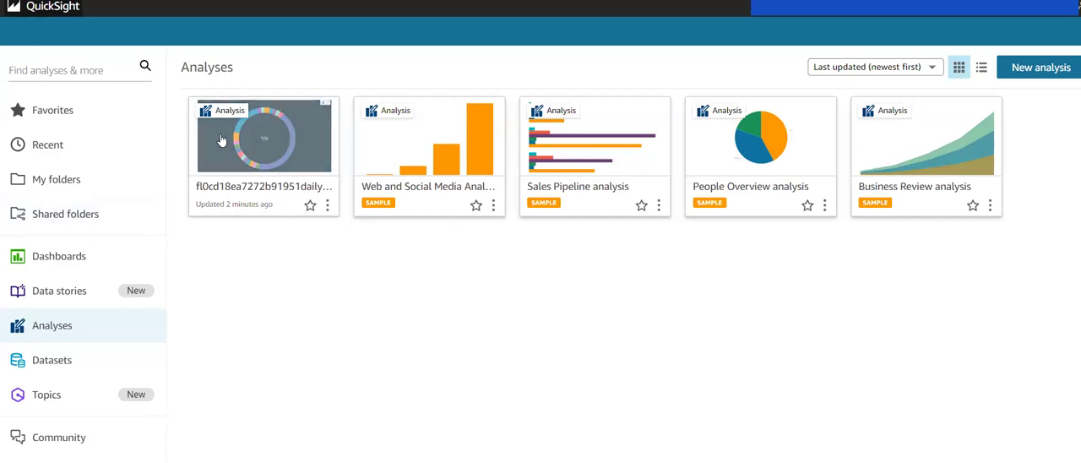
left_click(46, 263)
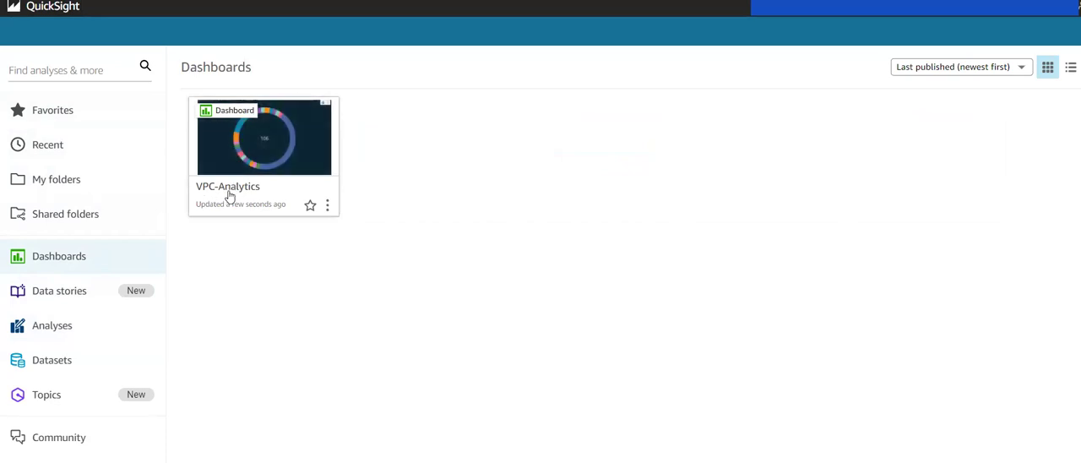
left_click(277, 146)
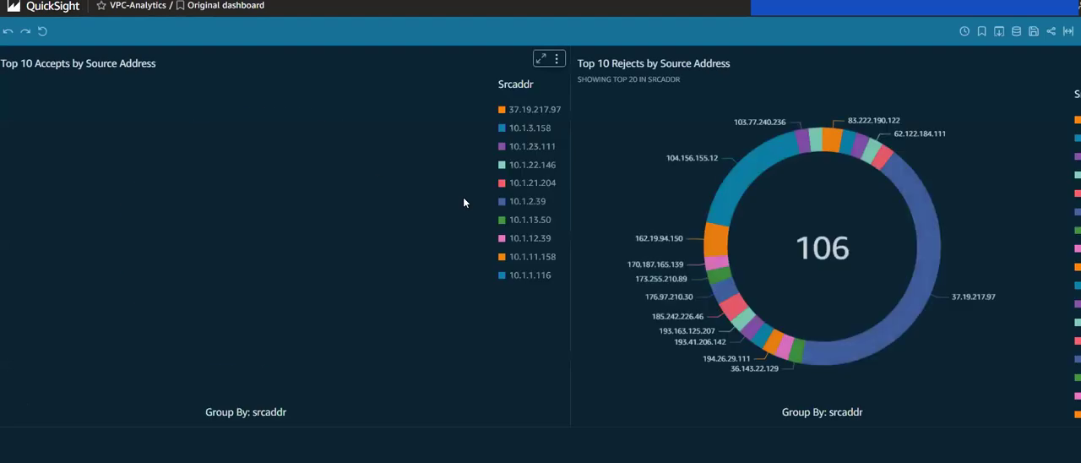
scroll(798, 159, "right", 1)
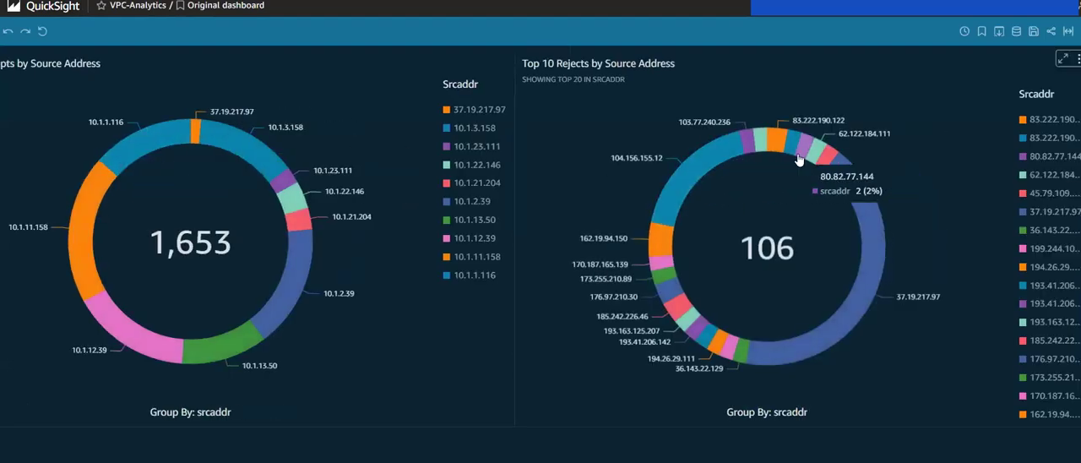
scroll(798, 159, "left", 1)
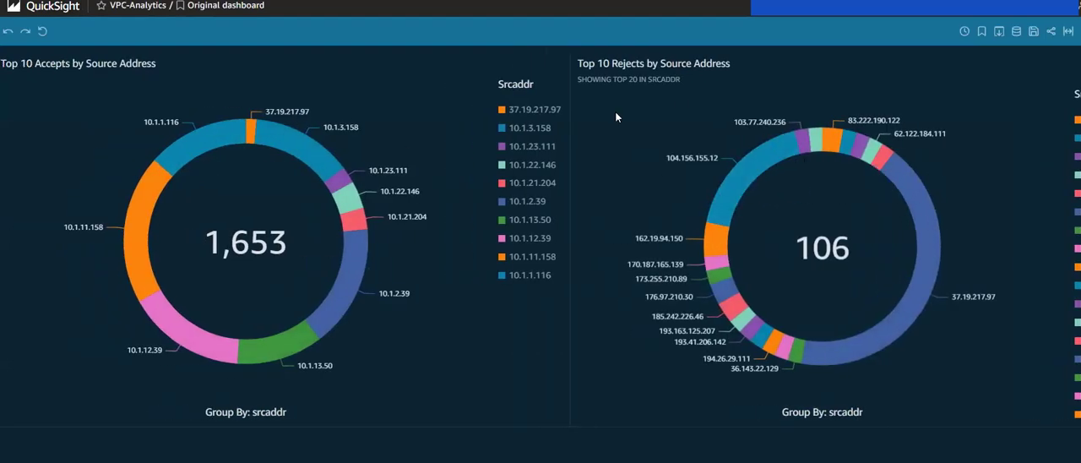
Step: Leave the VPC-Analytics dashboard and look through the data stories, datasets and analyses pages
left_click(54, 9)
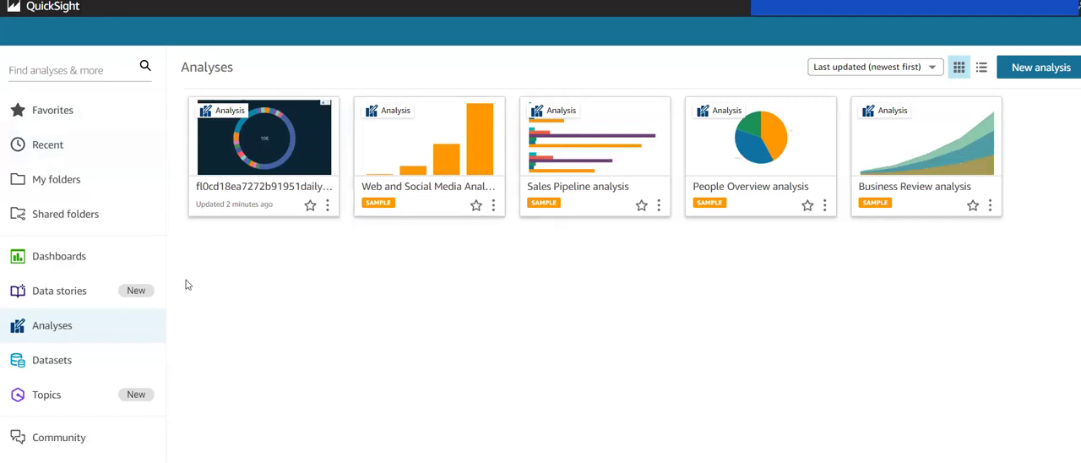
left_click(59, 294)
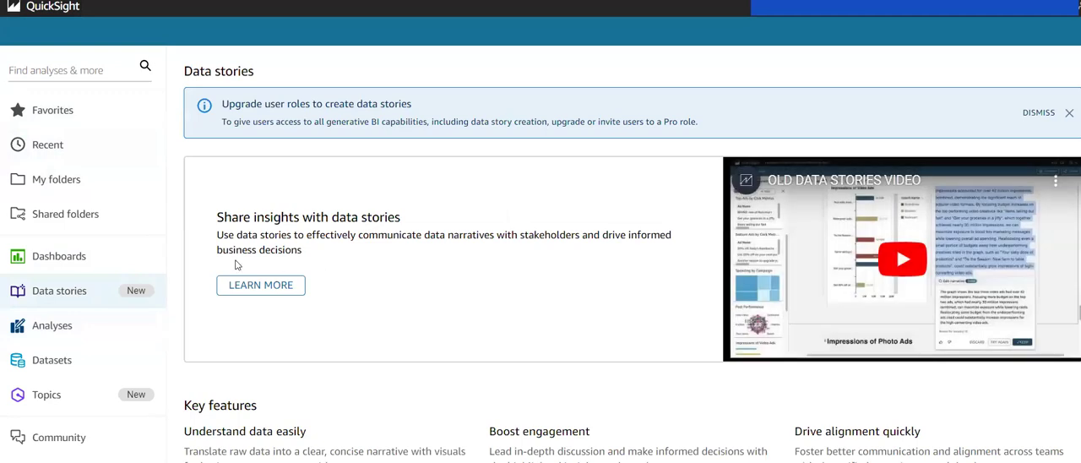
left_click(53, 362)
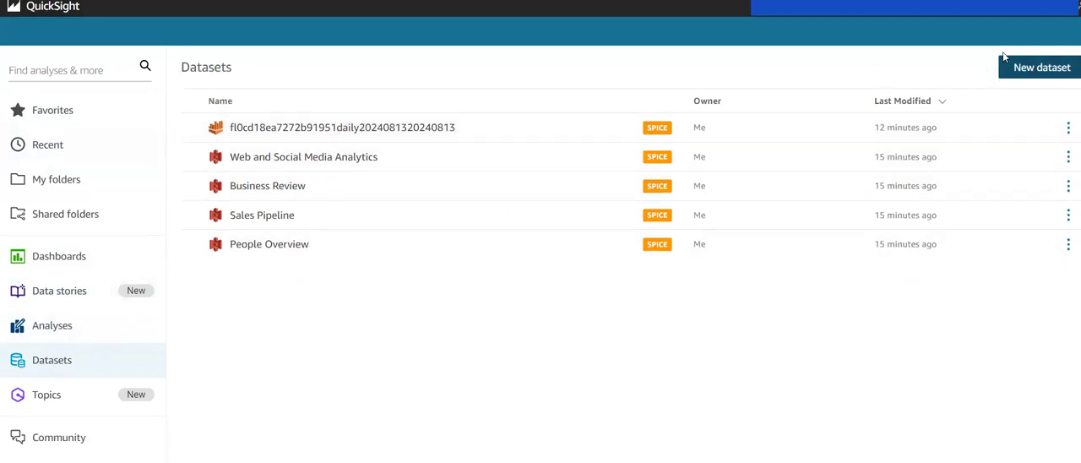
left_click(101, 327)
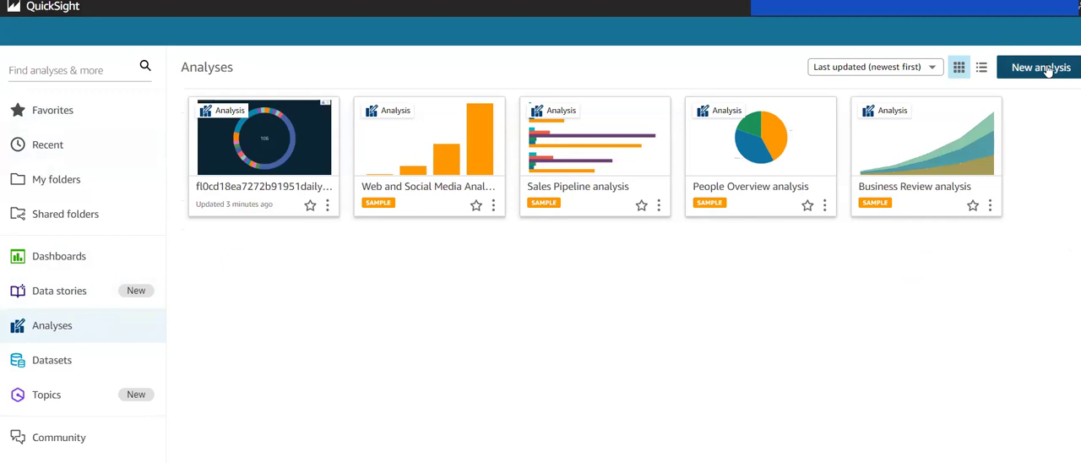
Step: Check the options offered for the VPC-Analytics dashboard in the dashboards list, and return to the datasets list
left_click(114, 261)
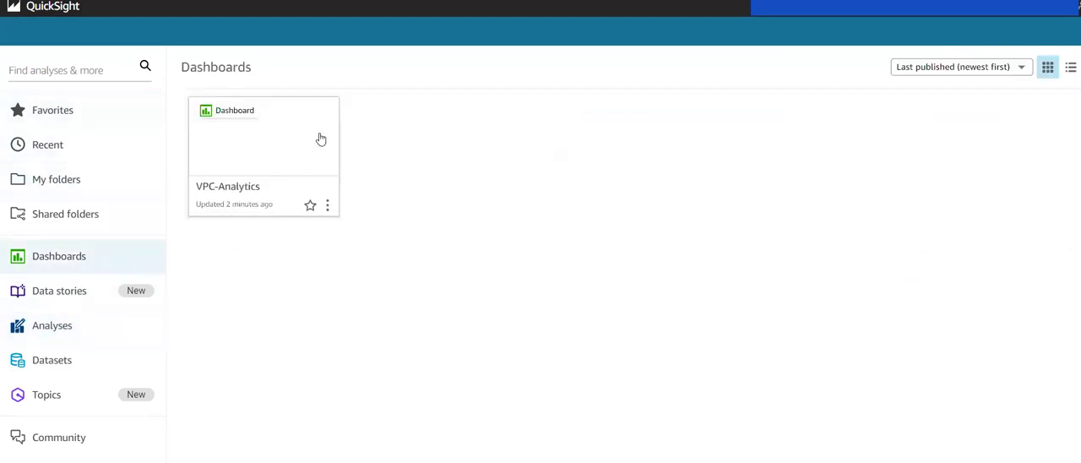
left_click(327, 206)
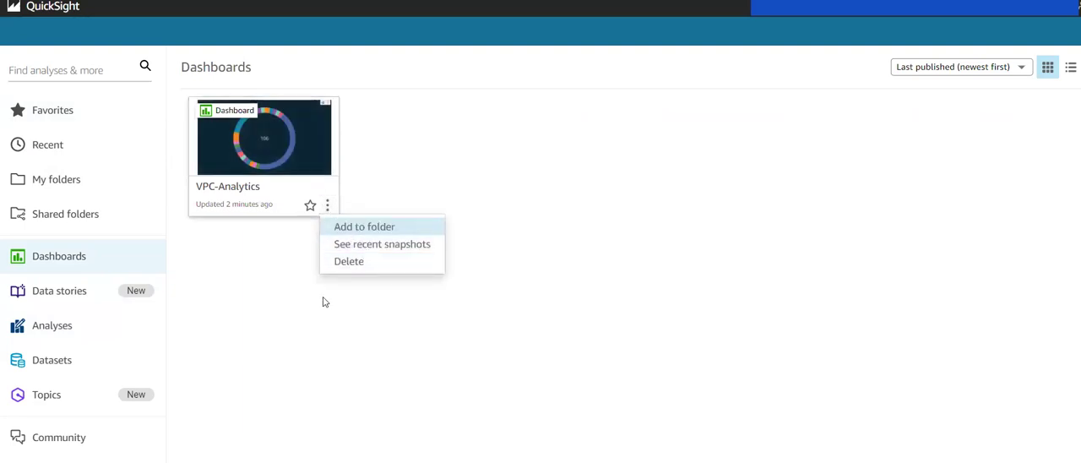
left_click(243, 306)
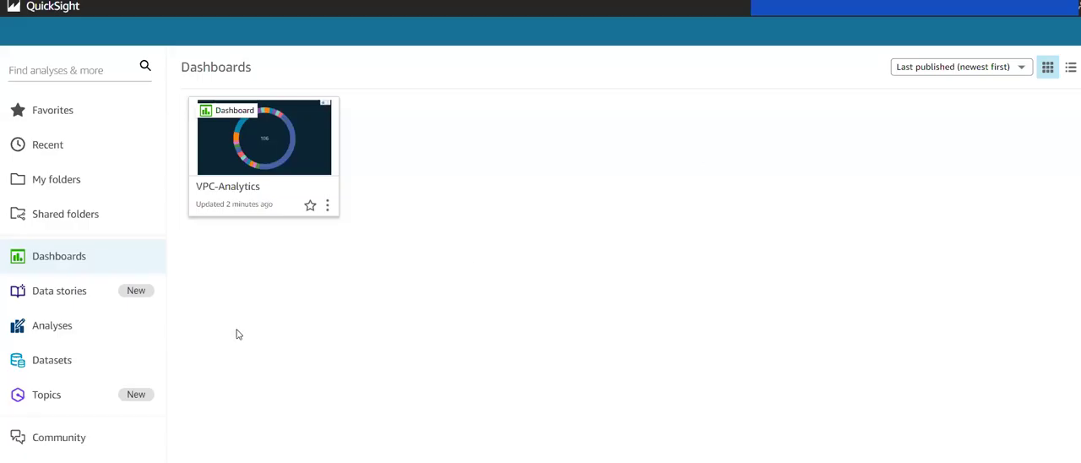
left_click(52, 363)
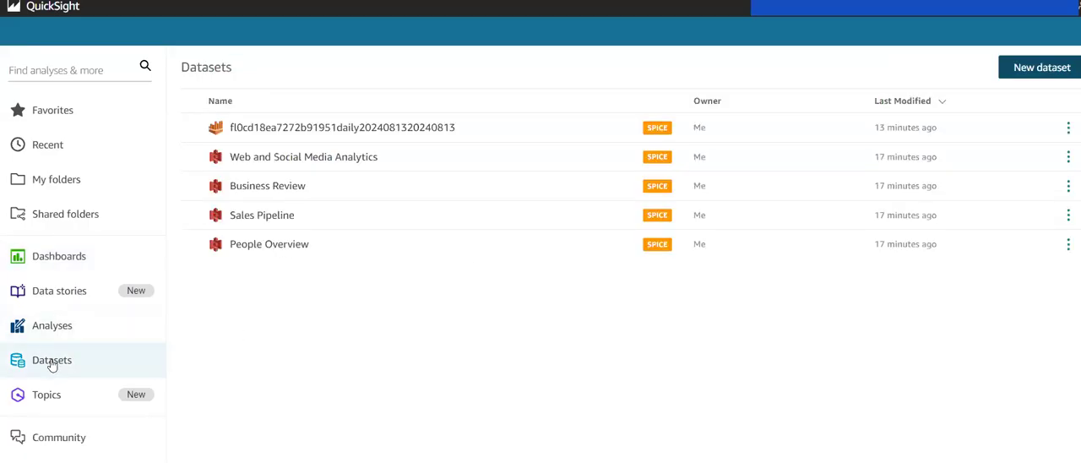
Step: Start creating a new dataset from the datasets list
left_click(1017, 71)
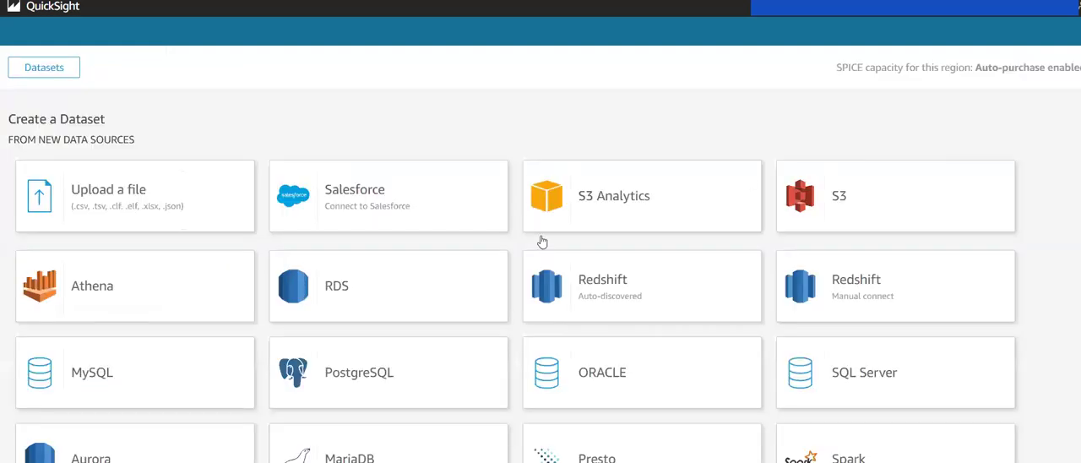
left_click(803, 192)
left_click(419, 103)
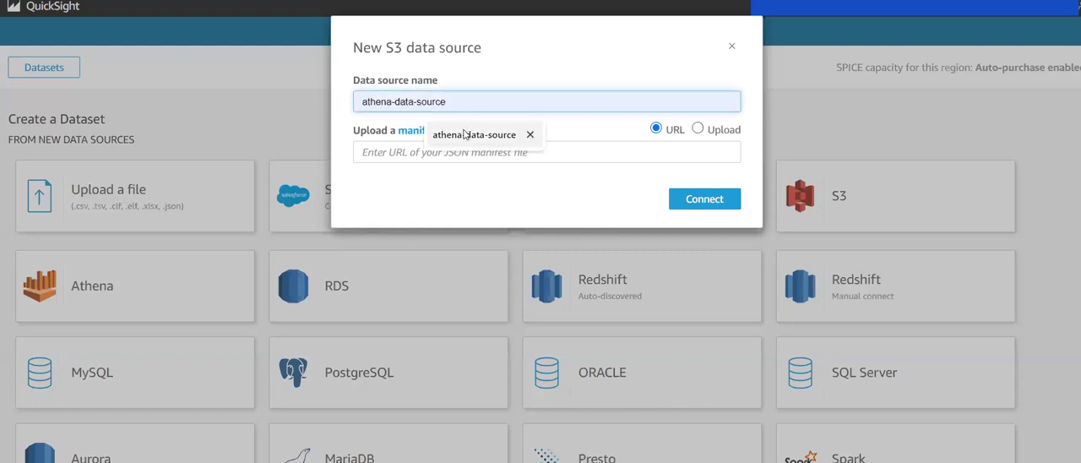
type("s3-data")
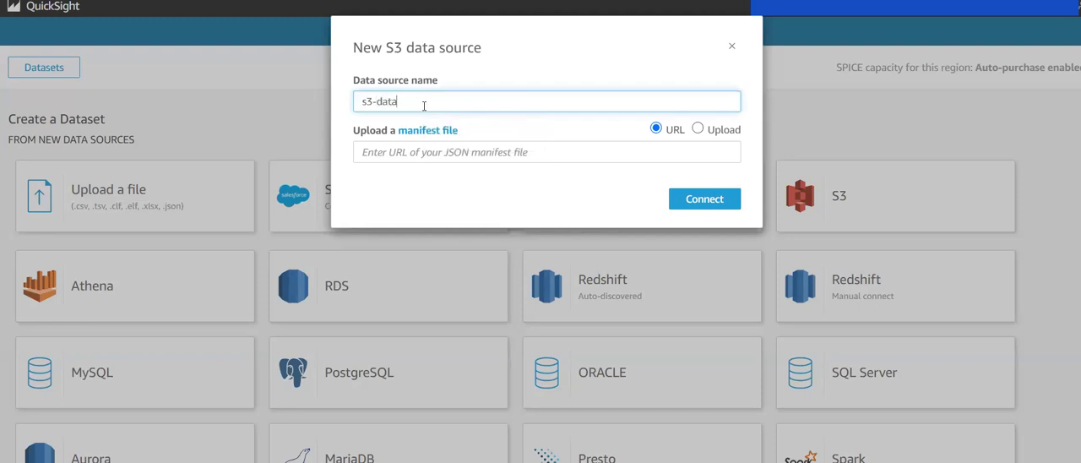
type("-source")
left_click(422, 157)
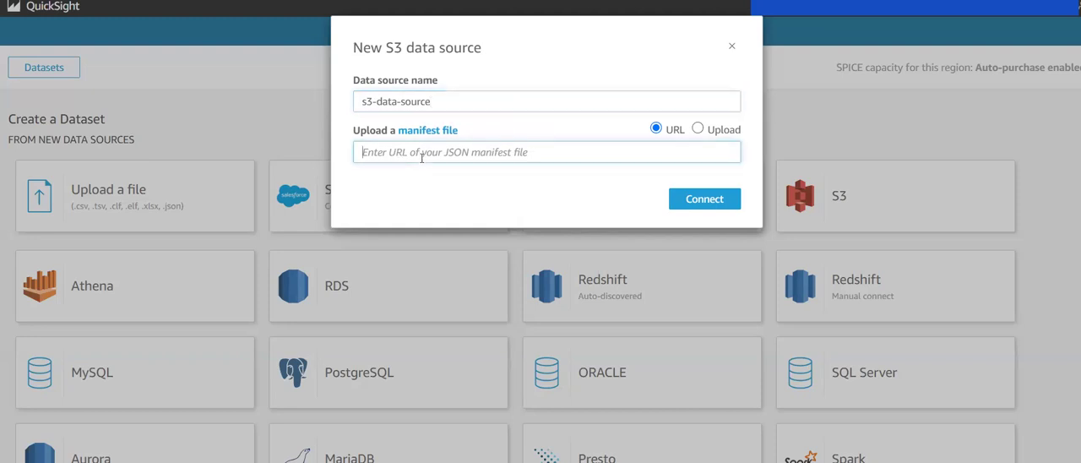
left_click(697, 128)
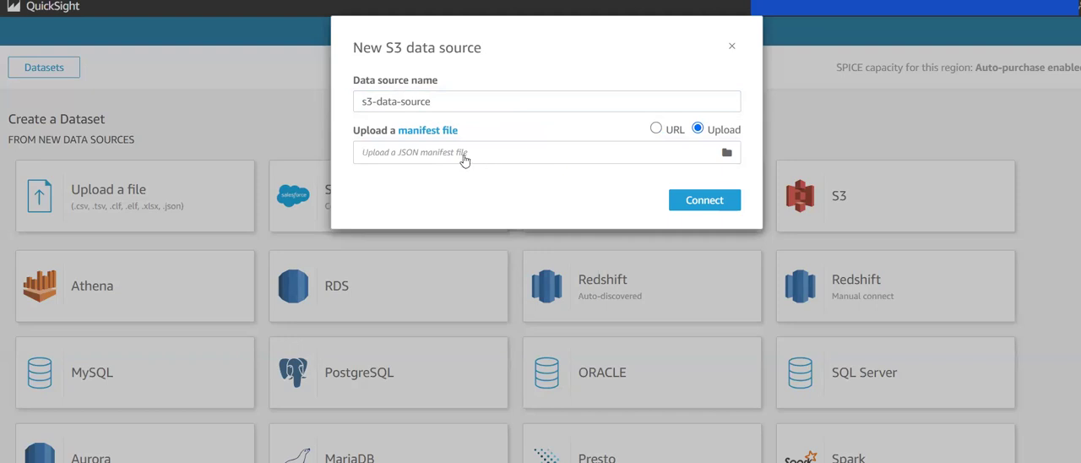
left_click(664, 129)
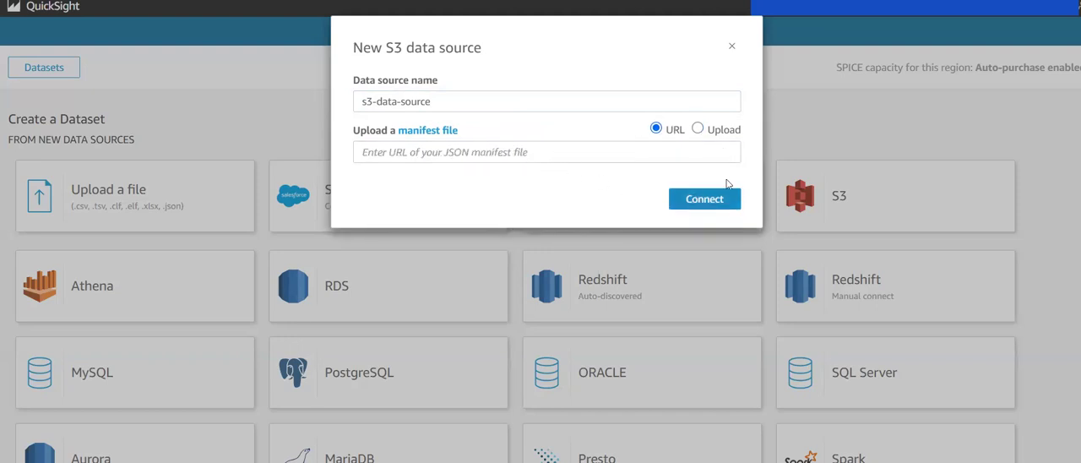
left_click(726, 48)
left_click(104, 287)
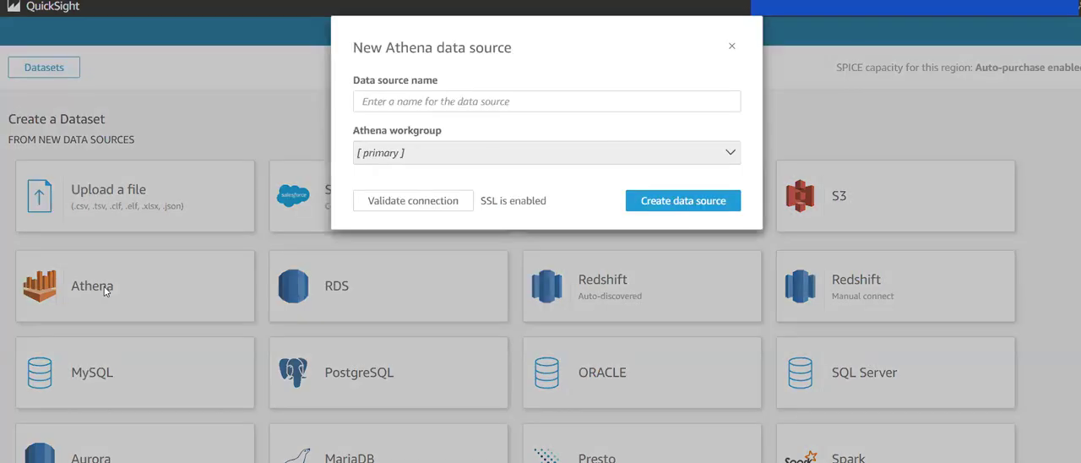
left_click(490, 152)
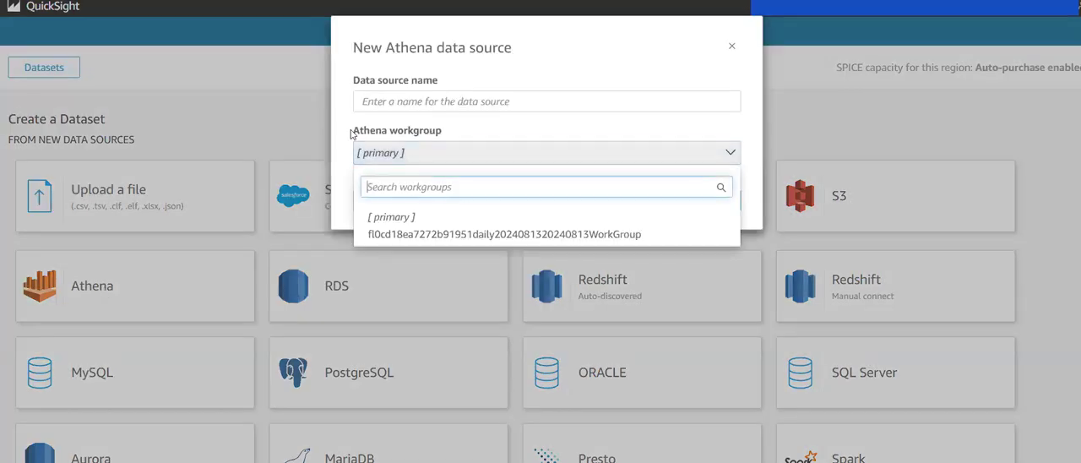
left_click(456, 234)
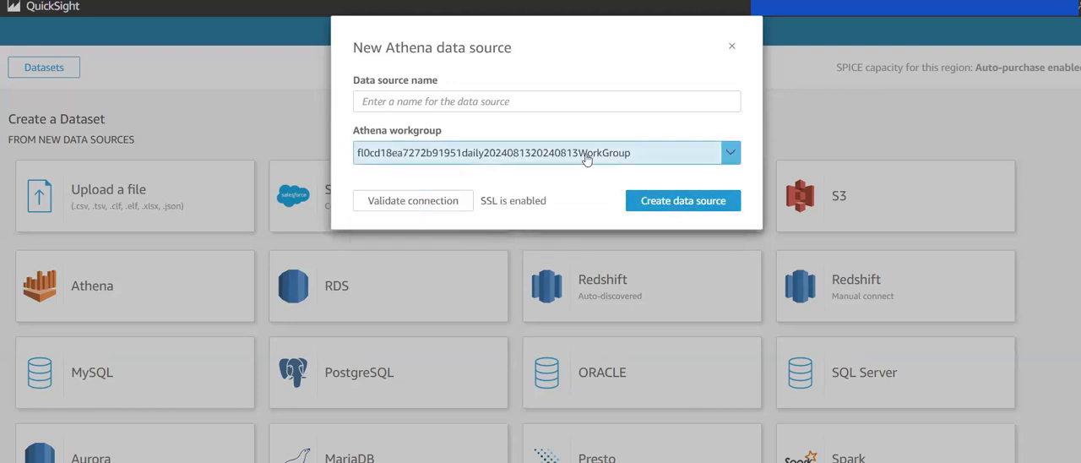
left_click(520, 102)
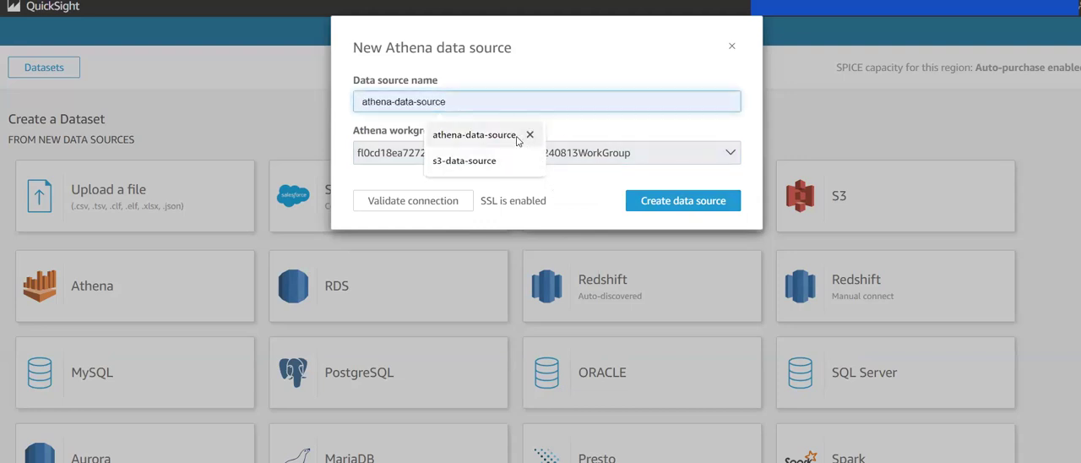
left_click(473, 135)
type("-1")
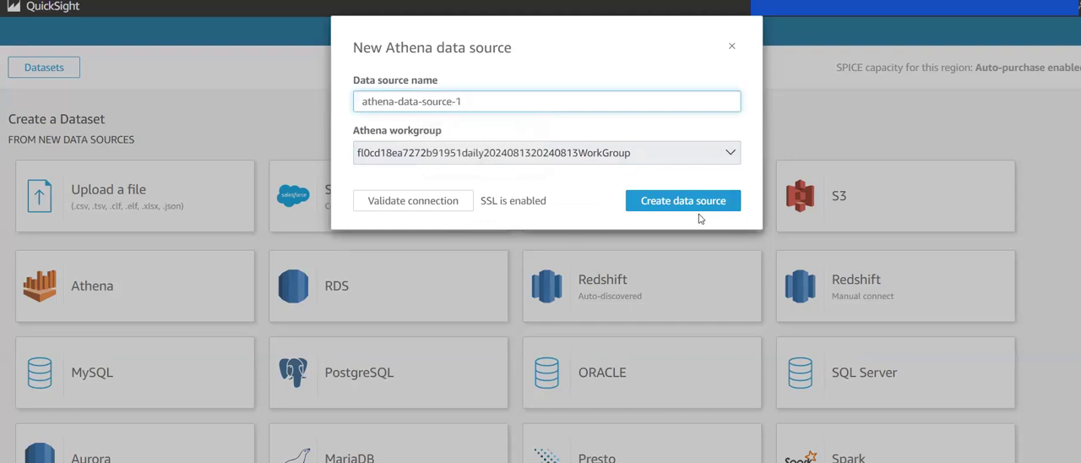
left_click(578, 156)
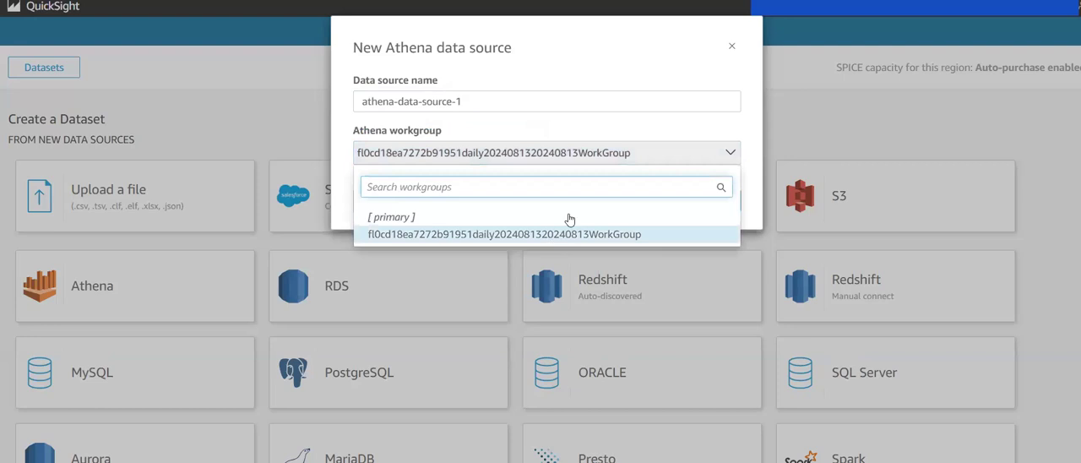
left_click(651, 136)
left_click(680, 203)
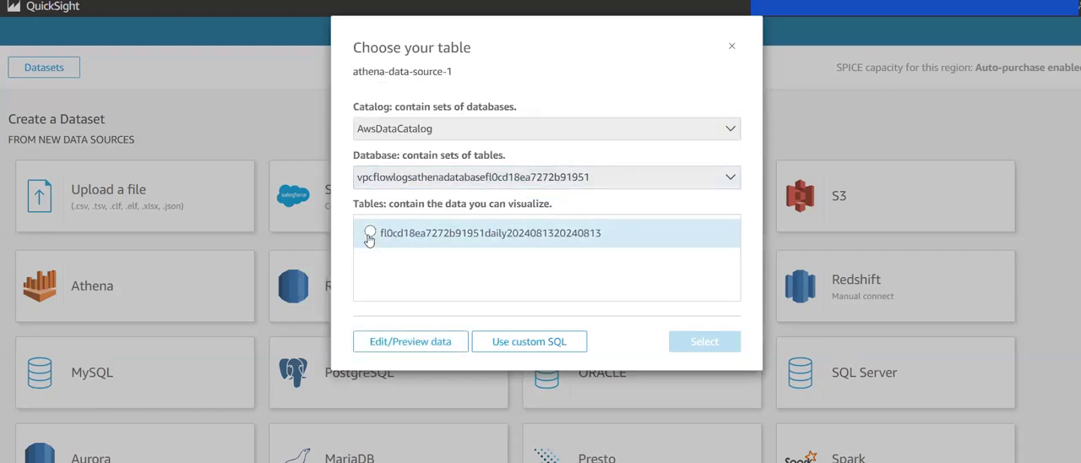
left_click(689, 341)
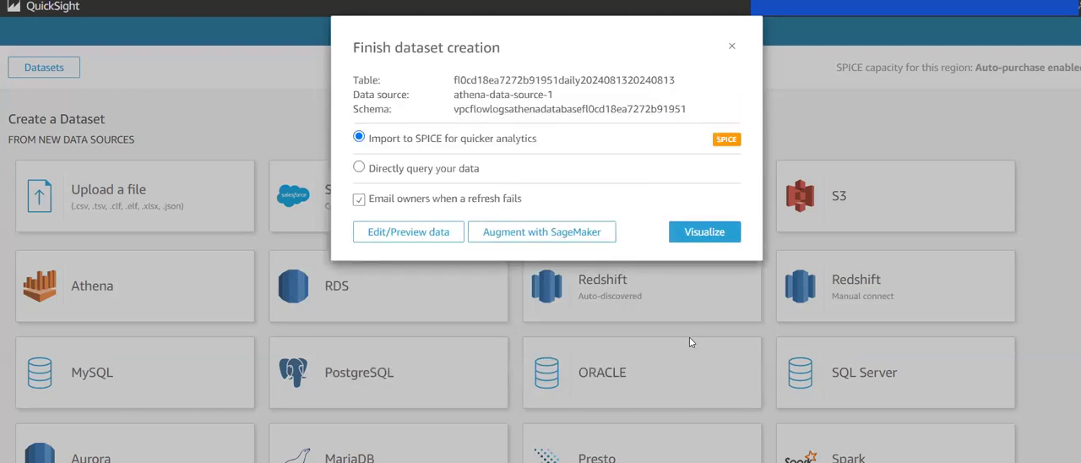
left_click(717, 234)
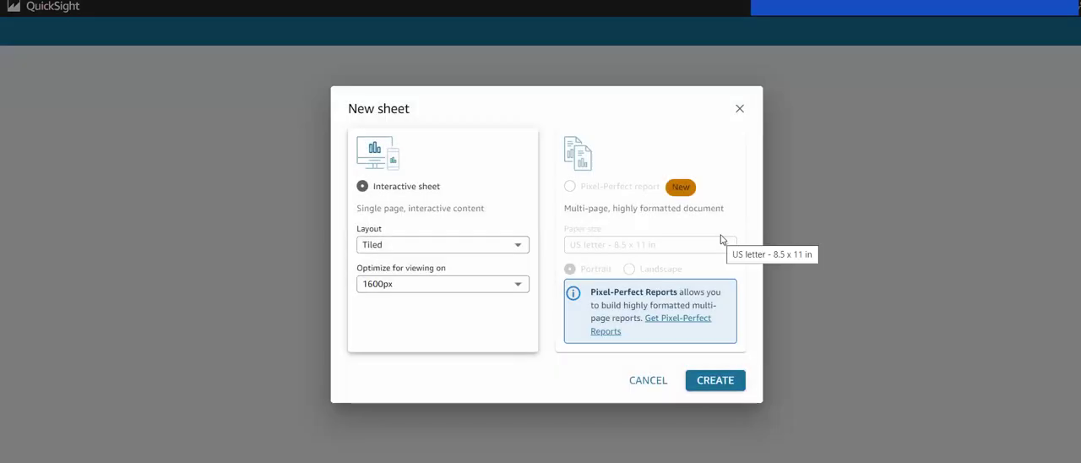
left_click(640, 380)
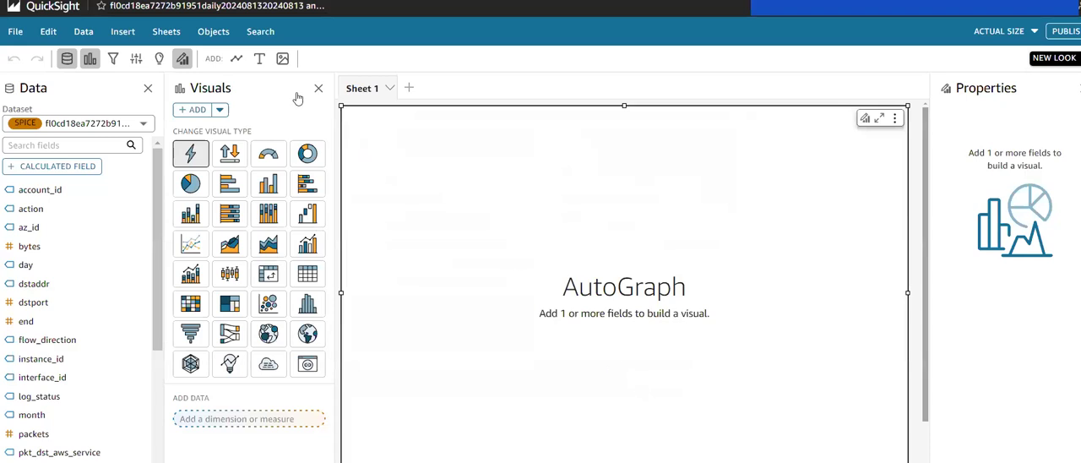
Step: Leave the new analysis and check the analyses and datasets lists
left_click(41, 7)
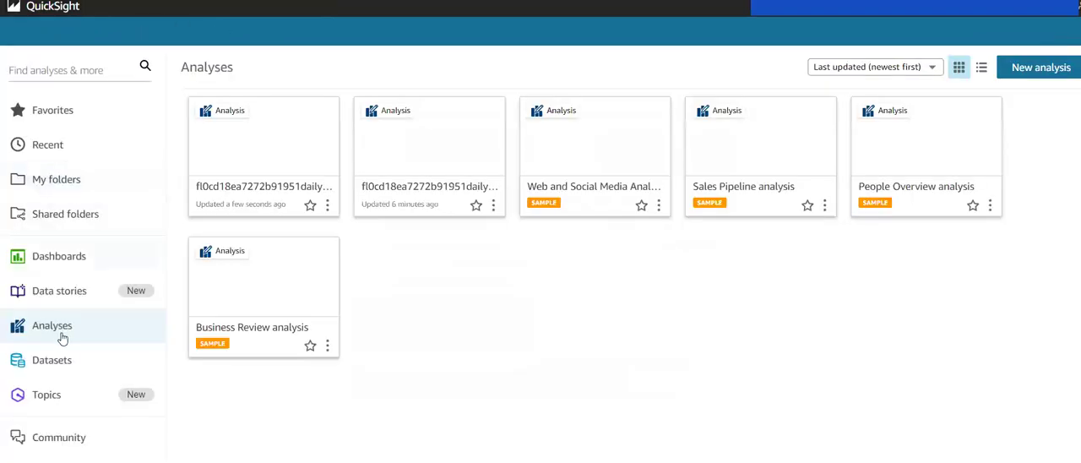
left_click(52, 360)
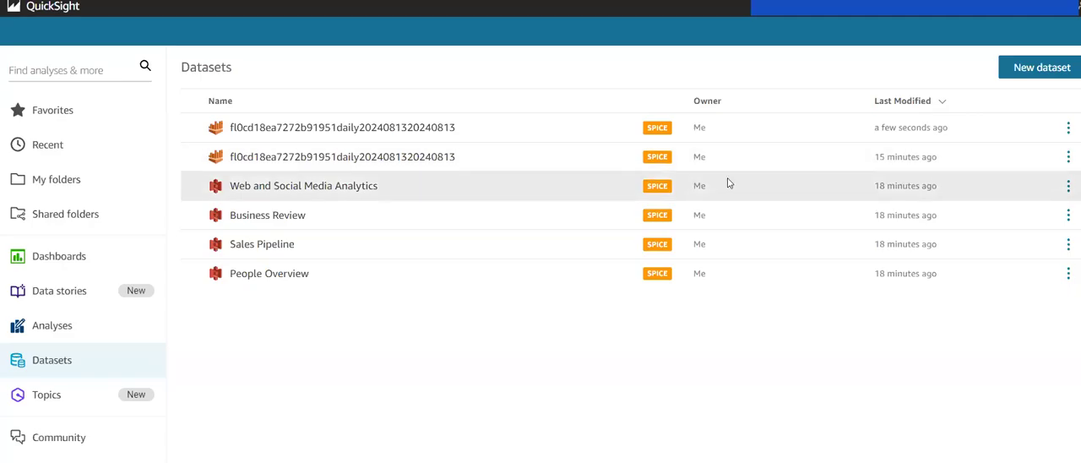
Step: Open the VPC-Analytics dashboard to view its donut charts and show its sharing options
left_click(74, 262)
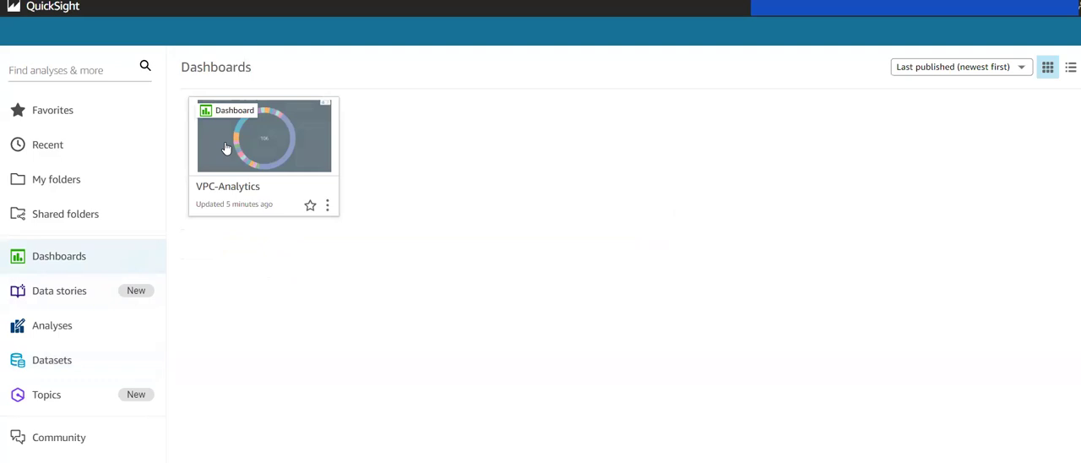
left_click(279, 152)
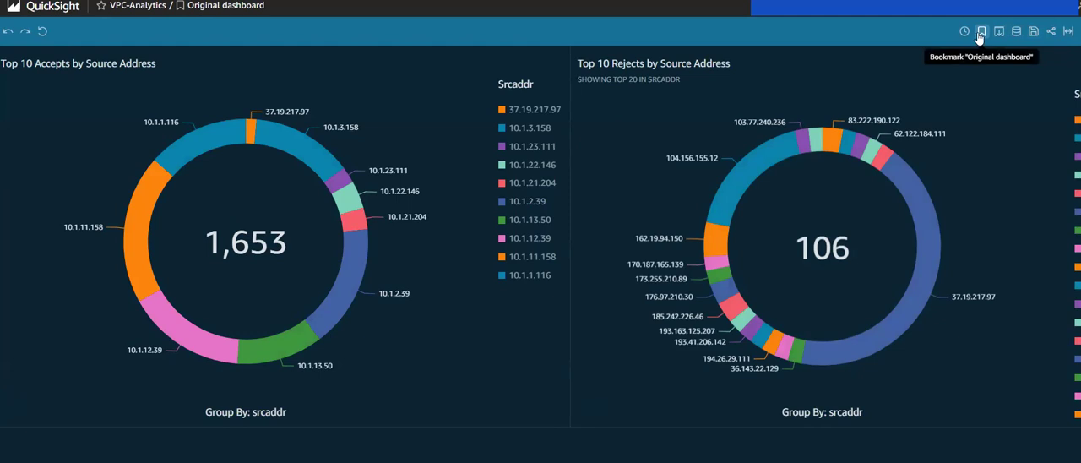
left_click(1050, 32)
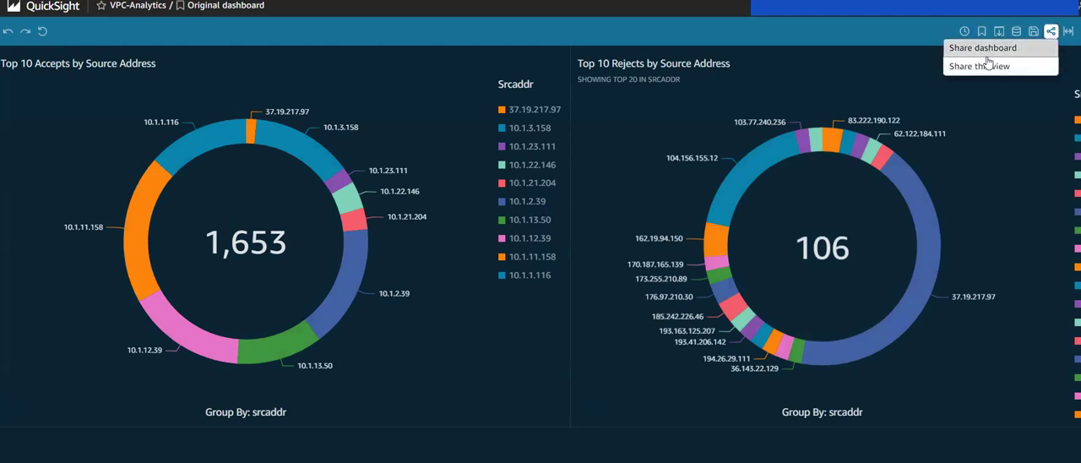